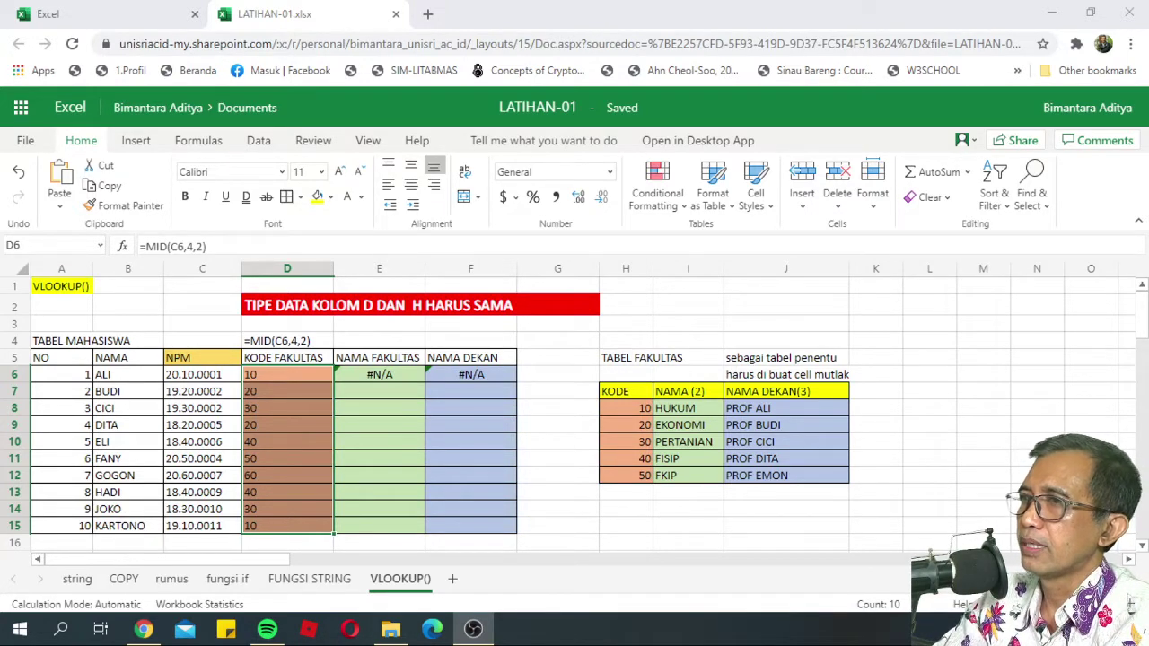
pyautogui.click(24, 118)
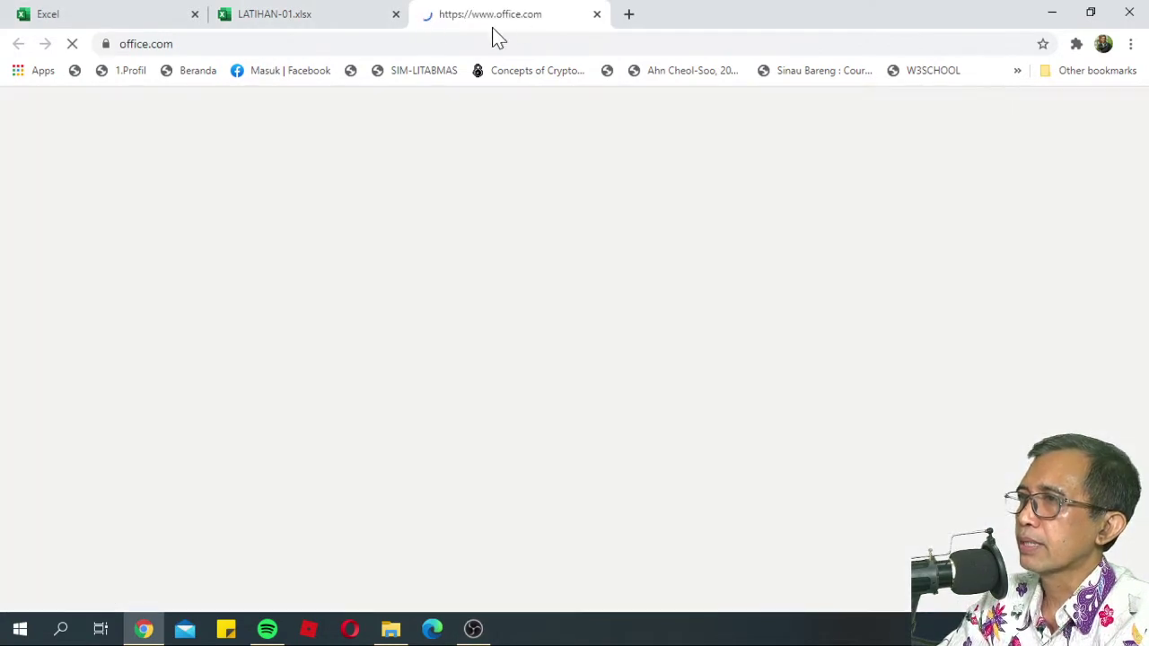
pyautogui.click(597, 14)
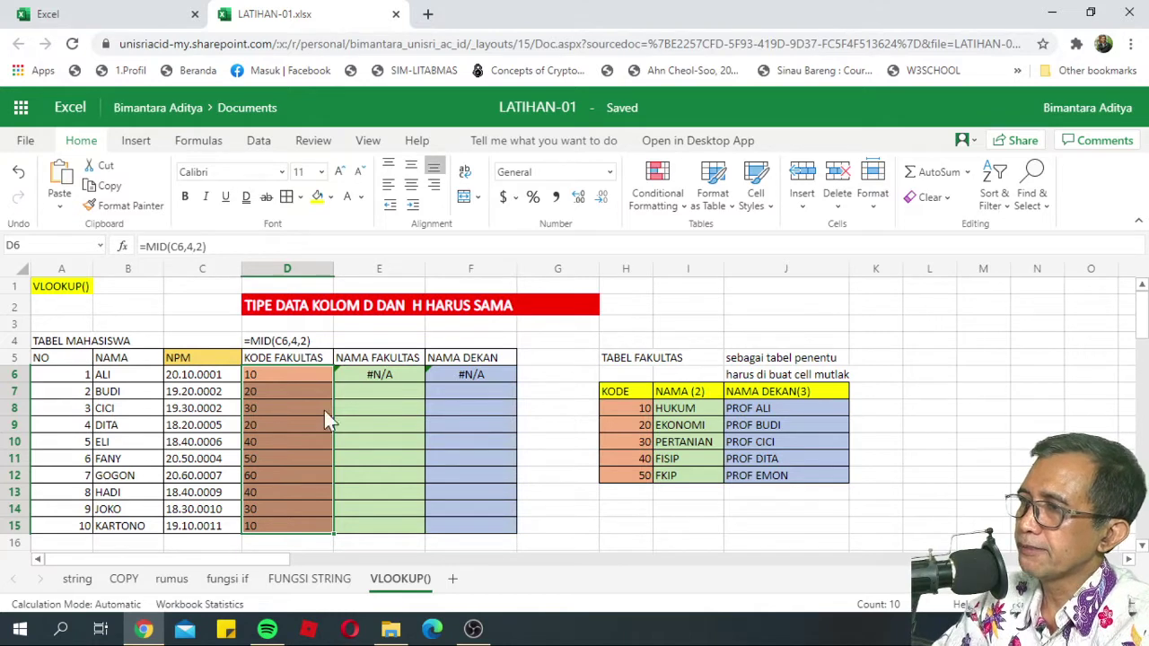
# Step: Review the tables on the FUNGSI STRING and fungsi if sheets, and return to the VLOOKUP() sheet
pyautogui.click(305, 578)
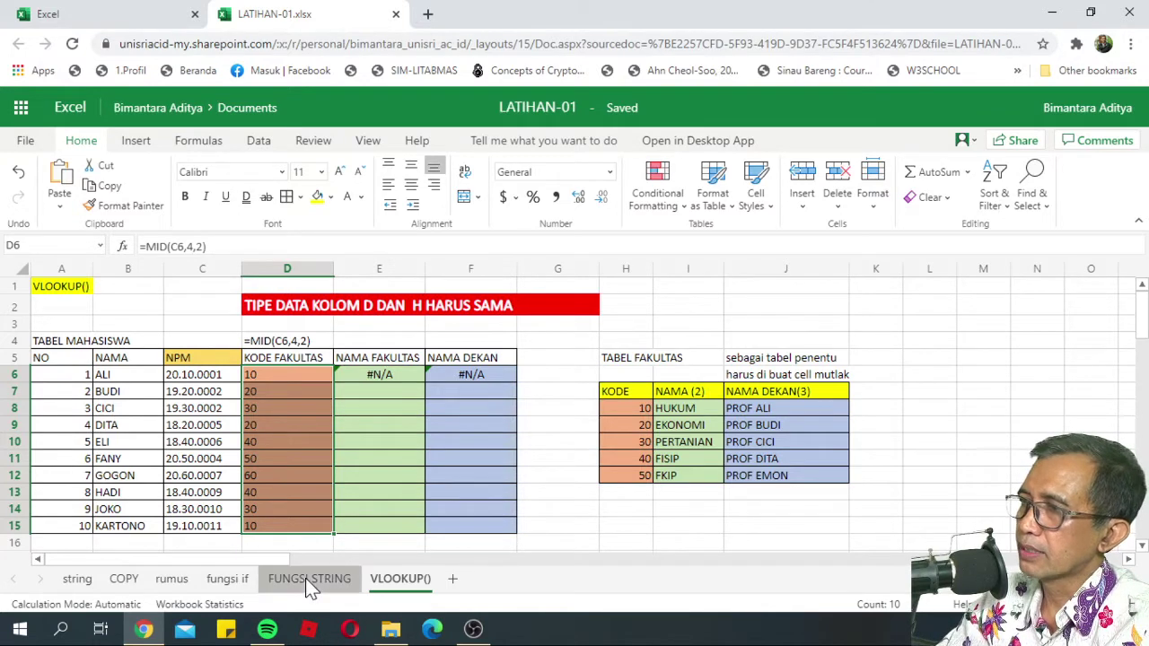
pyautogui.scroll(2, 453, 466)
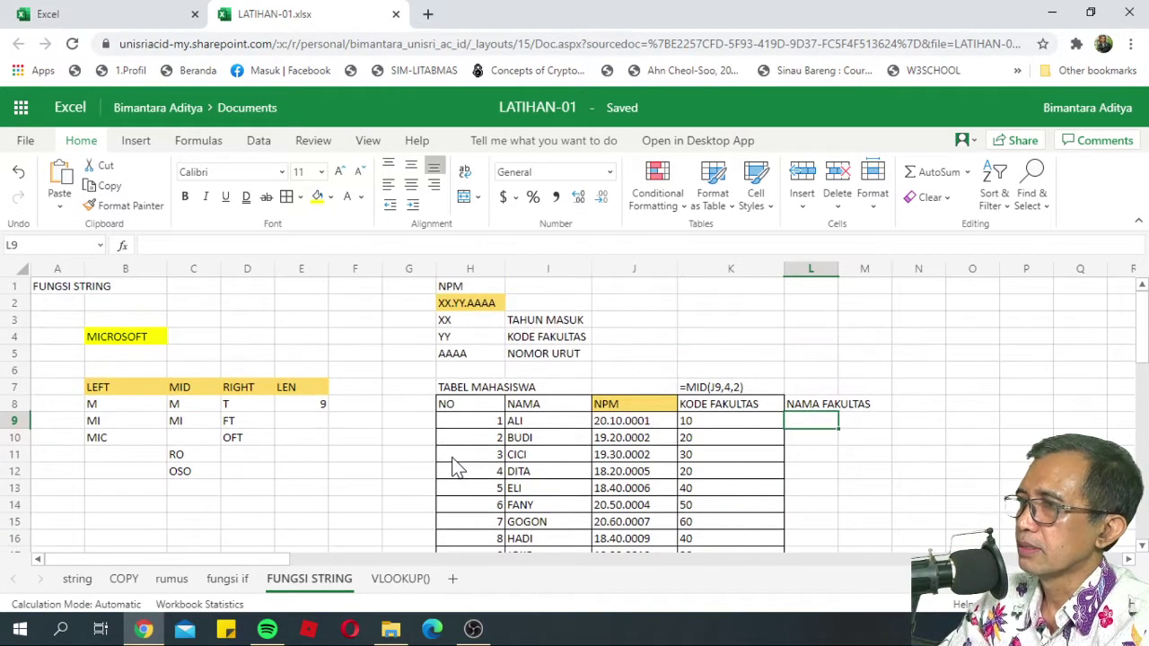
pyautogui.scroll(-2, 742, 453)
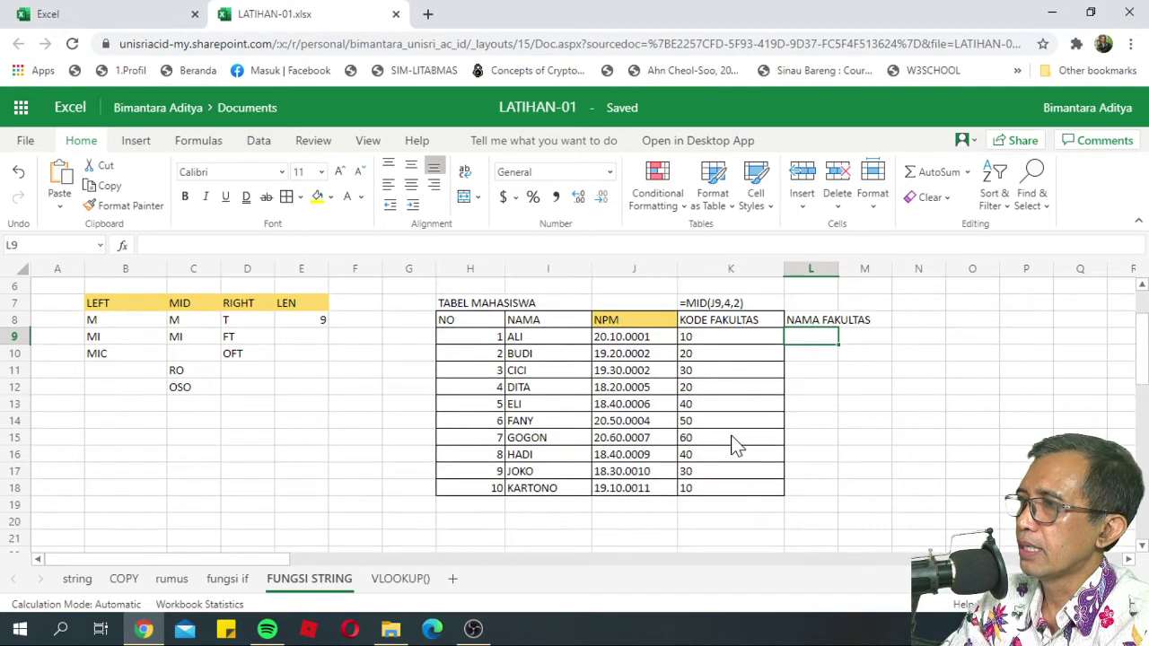
pyautogui.scroll(2, 732, 445)
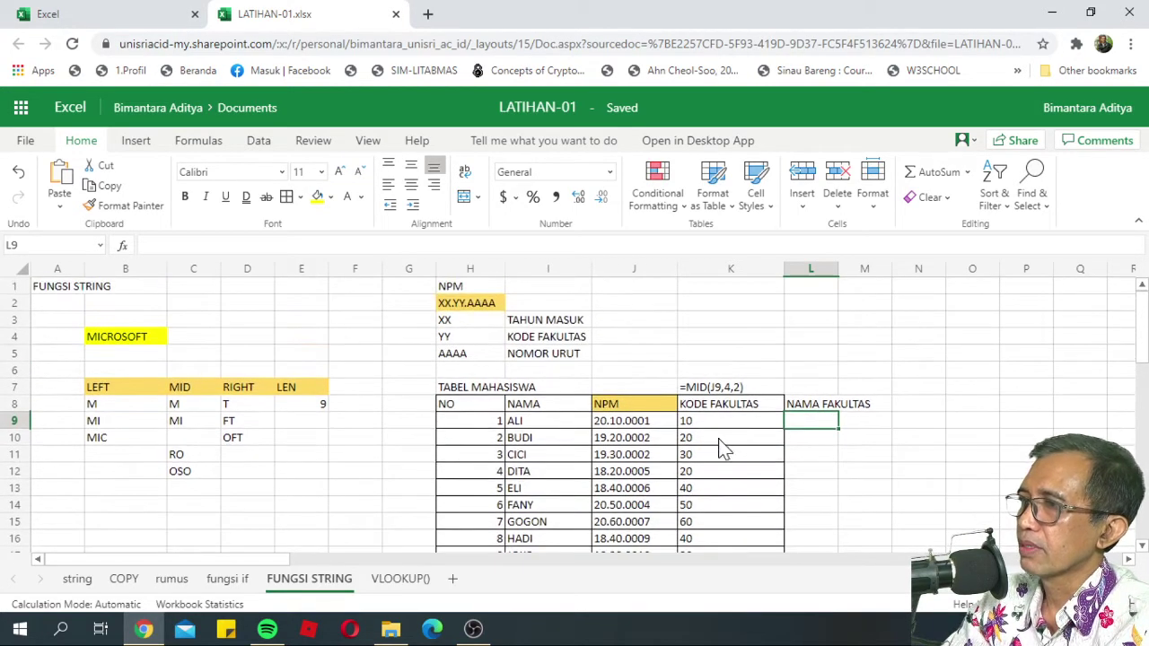
pyautogui.click(237, 582)
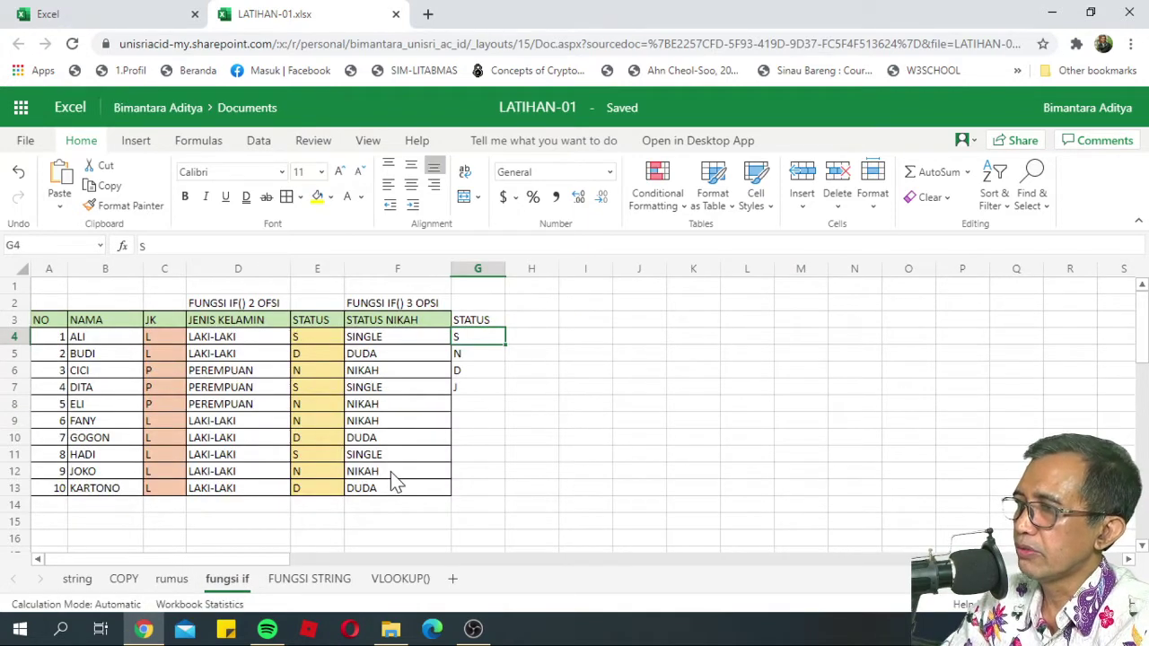
pyautogui.click(401, 579)
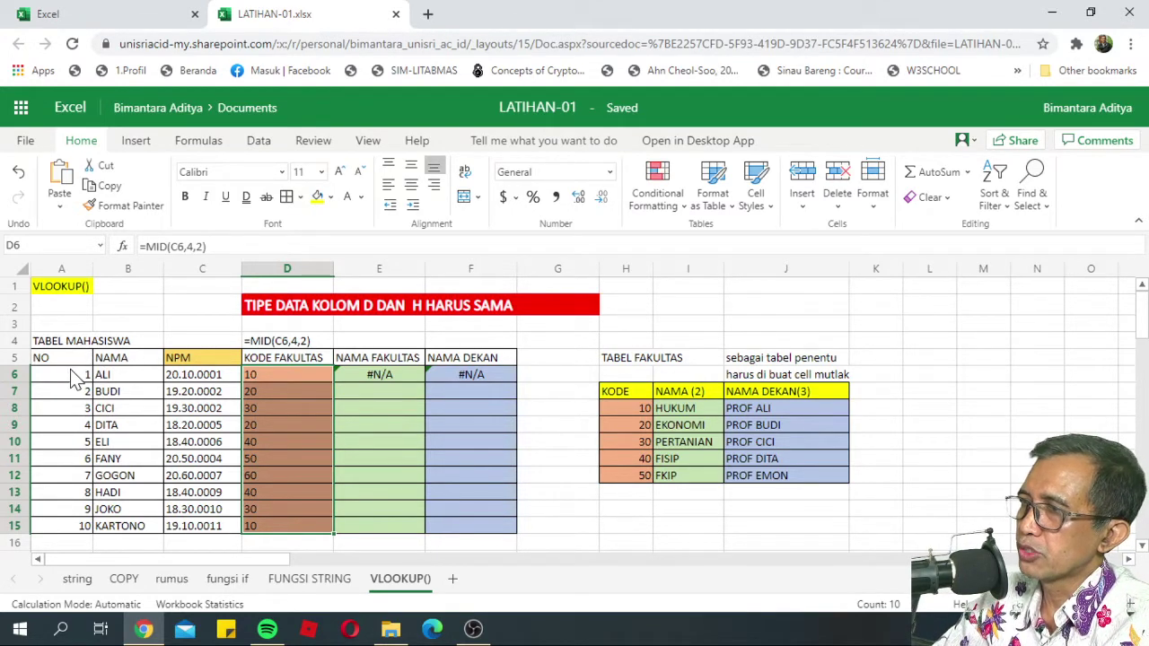
# Step: Inspect the NAMA and NPM headers of the student table and the MID formula in D6 under KODE FAKULTAS
pyautogui.click(106, 361)
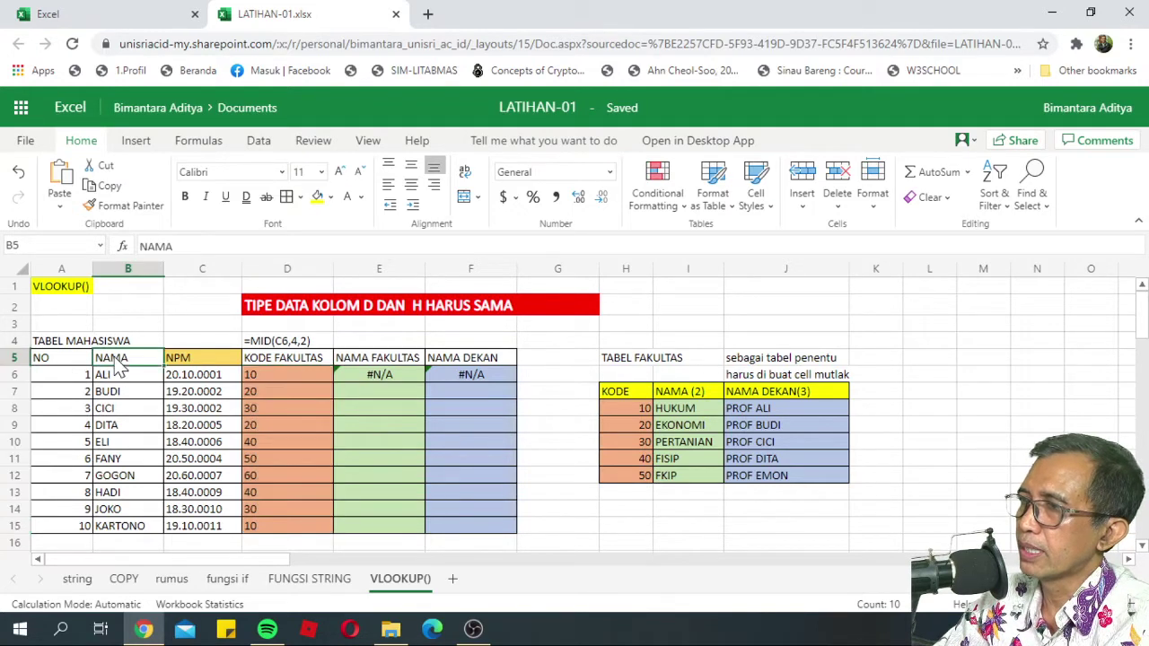
pyautogui.click(205, 363)
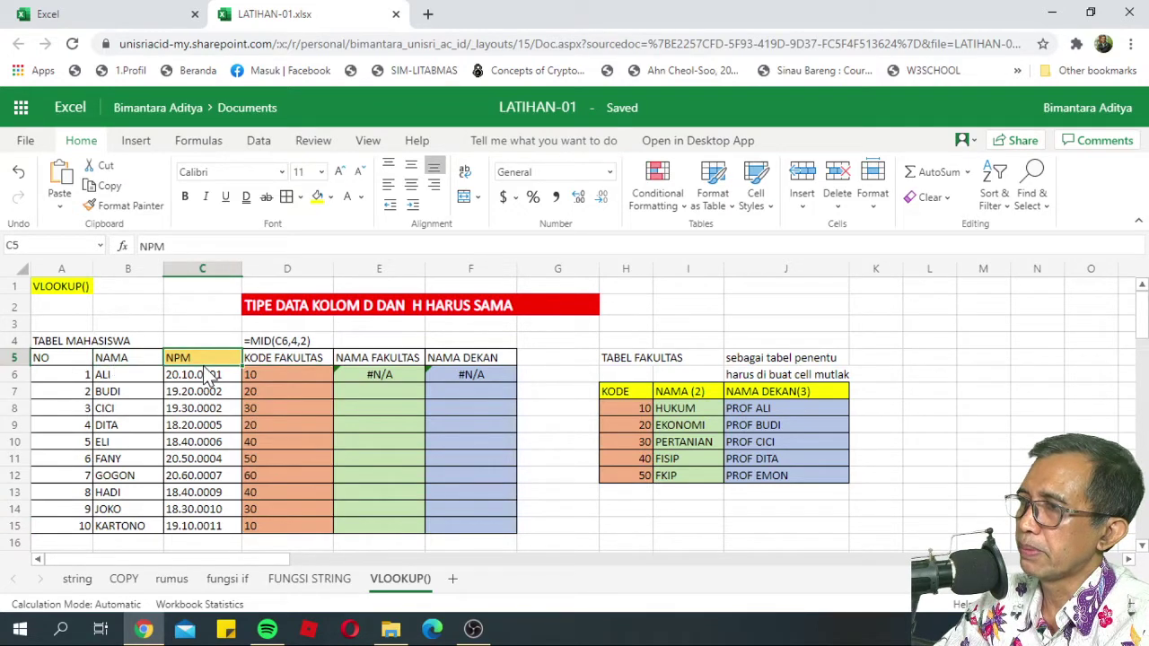
pyautogui.click(276, 368)
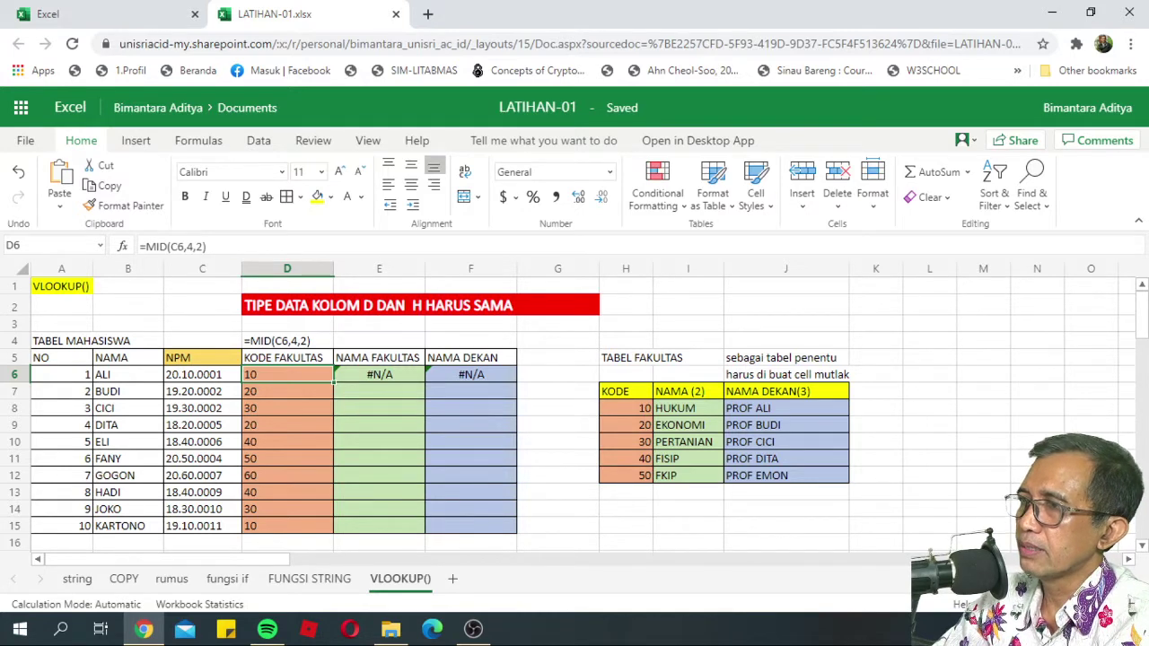
pyautogui.moveTo(216, 247); pyautogui.dragTo(104, 253)
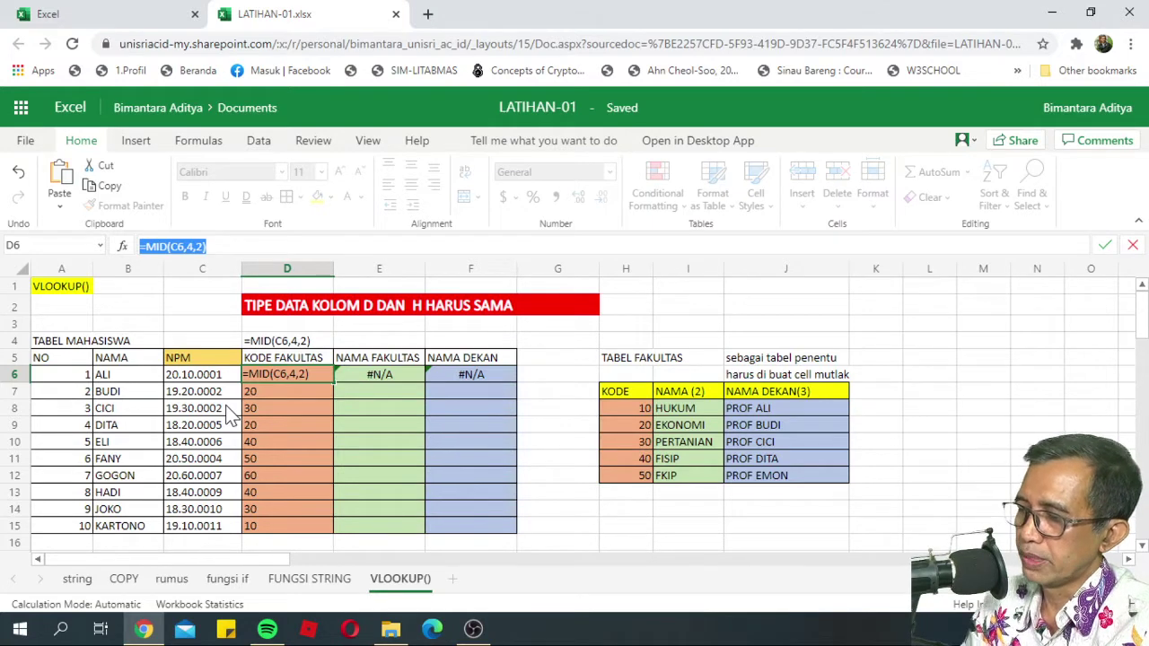
pyautogui.press('Return')
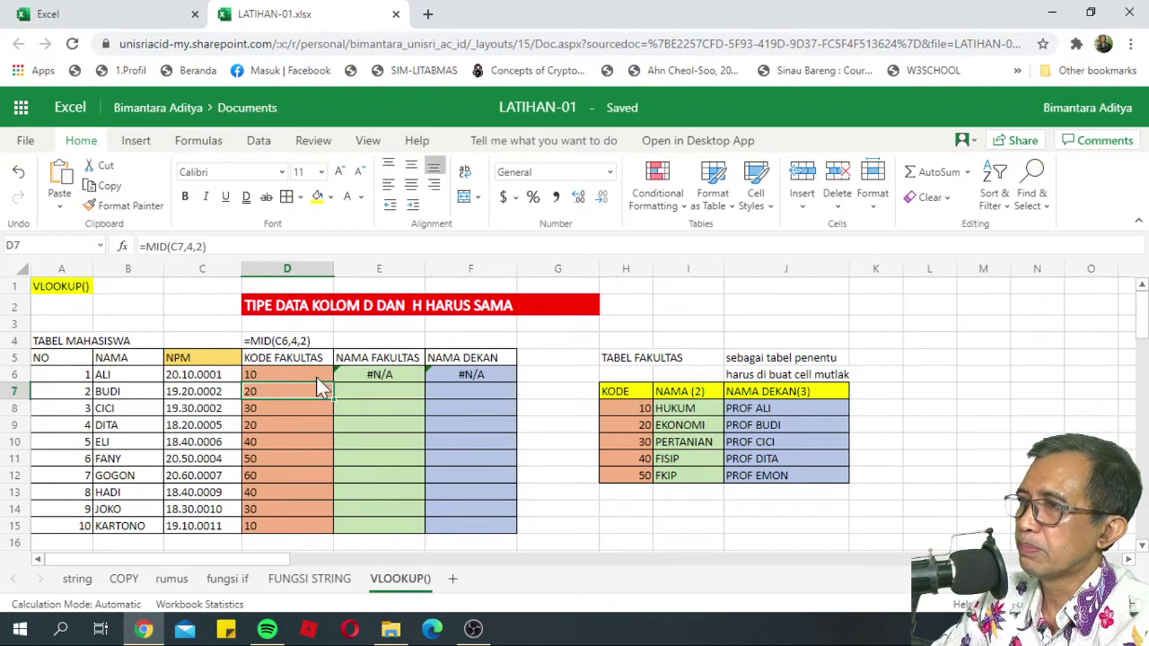
# Step: Fill the formula =MID(C6,4,2) from D6 down to D15 in the KODE FAKULTAS column
pyautogui.click(316, 377)
pyautogui.moveTo(333, 383); pyautogui.dragTo(332, 521)
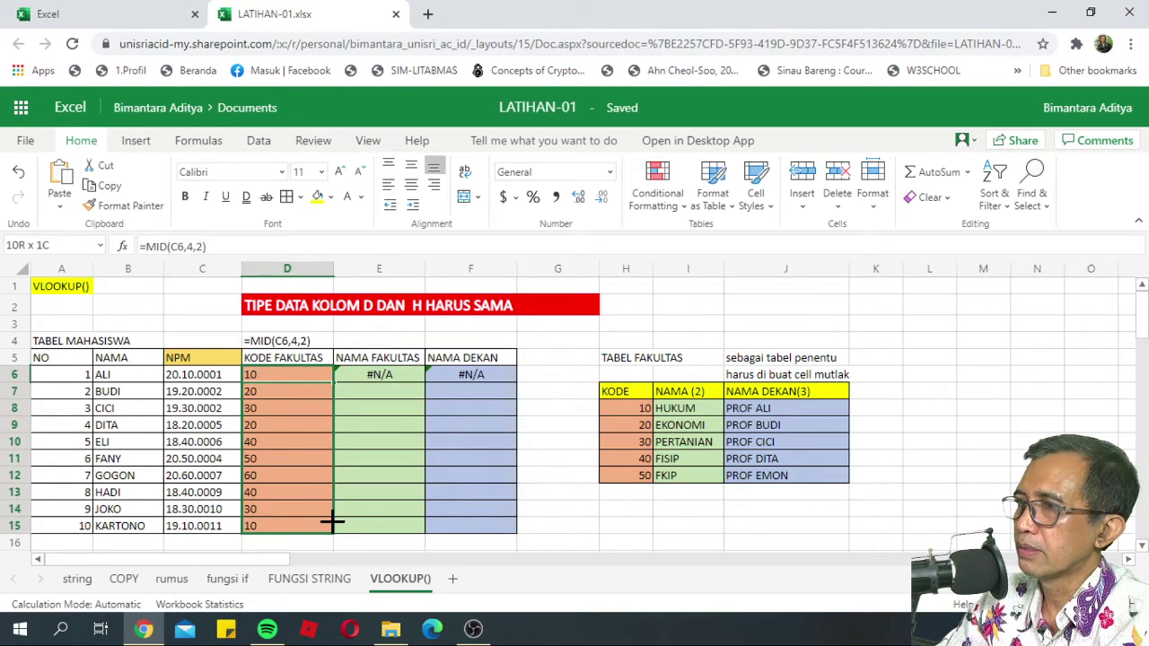
pyautogui.click(292, 459)
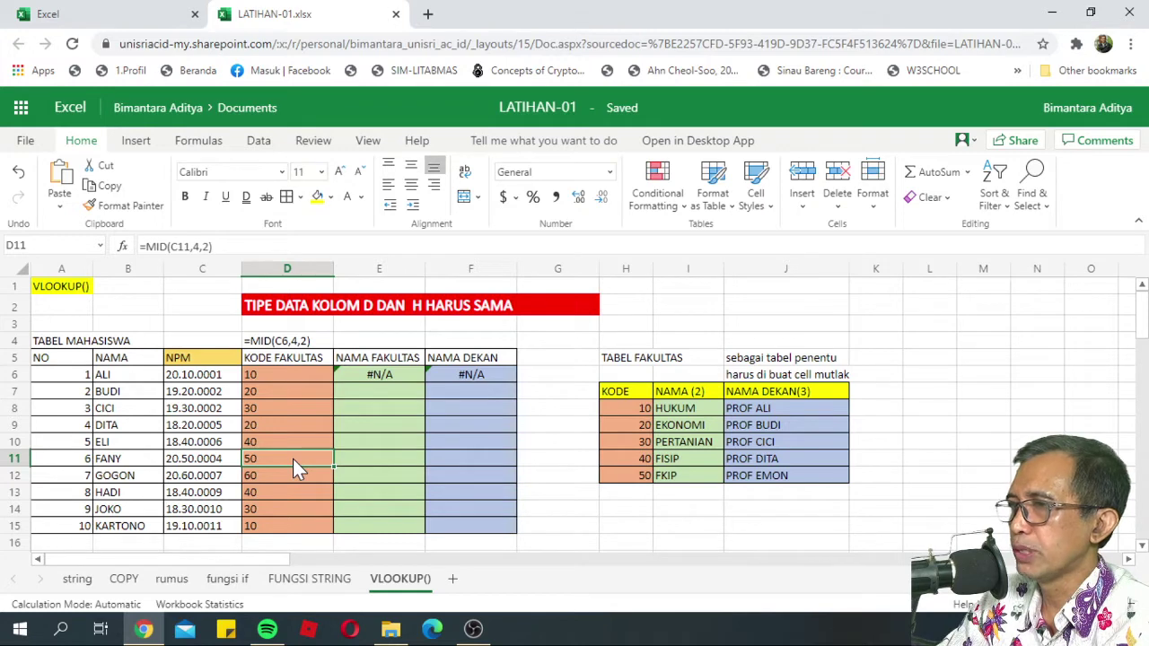
# Step: Inspect the VLOOKUP formula in E6, compare with the IF examples on the fungsi if sheet, and return to the VLOOKUP() sheet
pyautogui.click(358, 370)
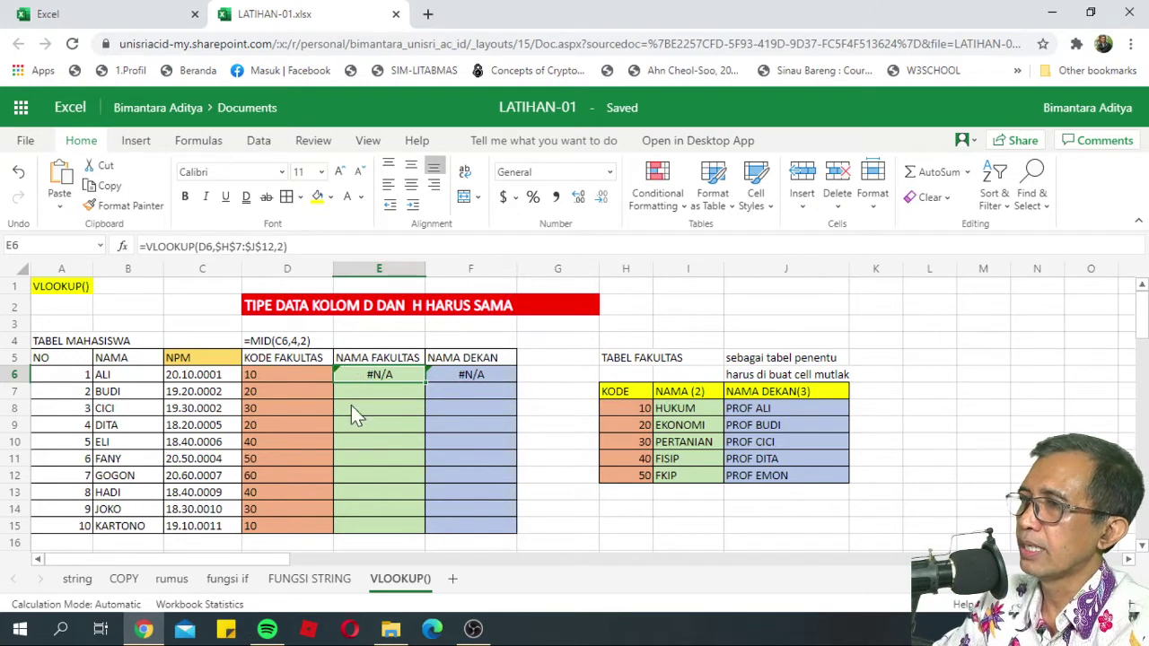
pyautogui.click(231, 578)
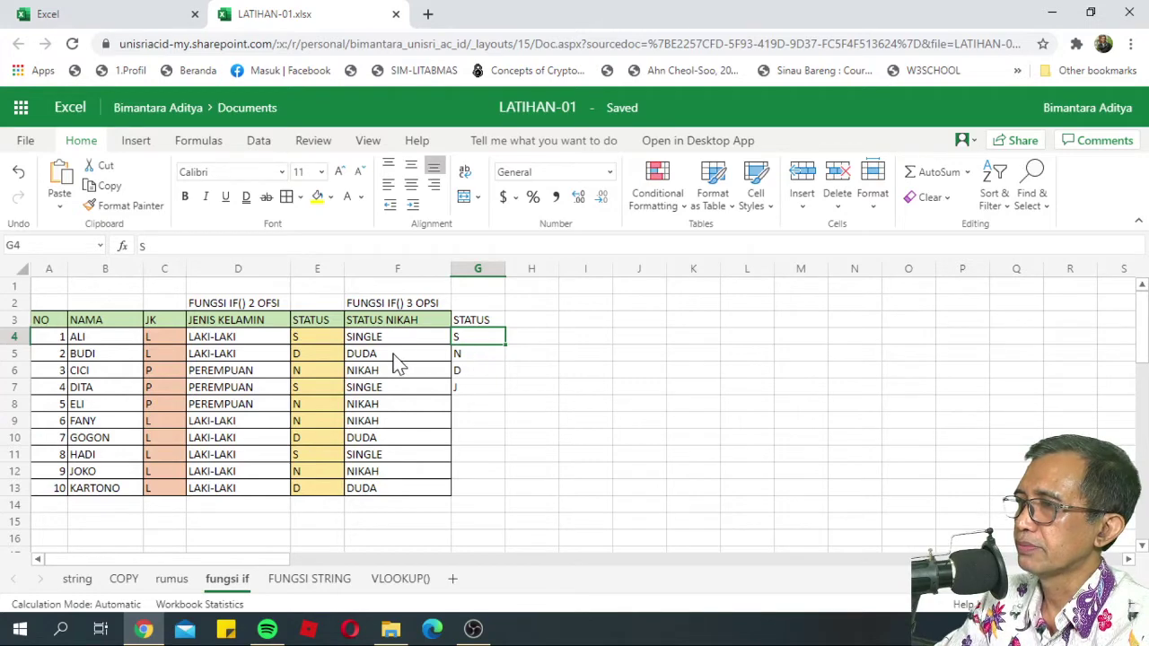
pyautogui.click(391, 578)
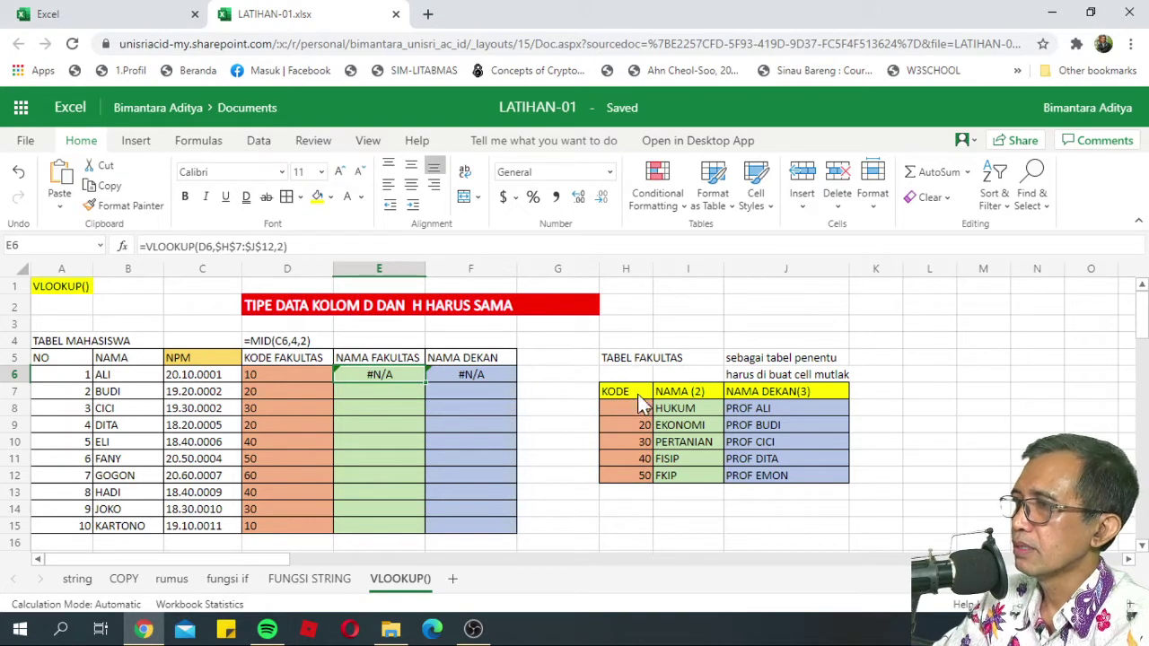
# Step: Examine the TABEL FAKULTAS lookup range H7:J12 and its three column headers
pyautogui.moveTo(633, 395); pyautogui.dragTo(787, 481)
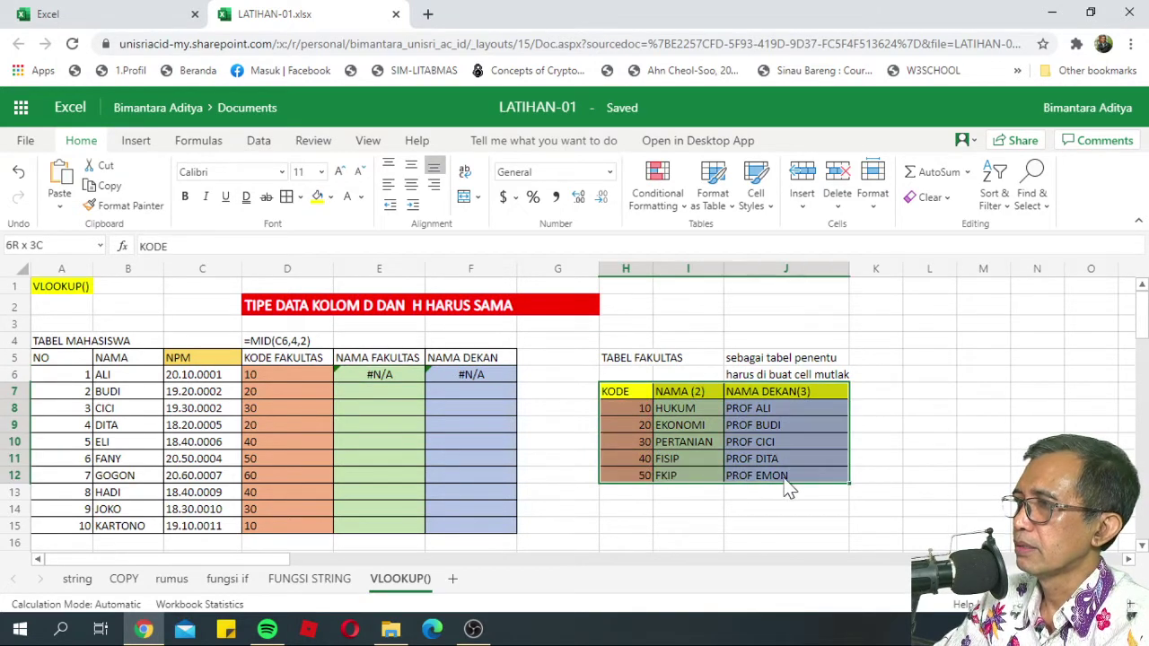
pyautogui.click(757, 529)
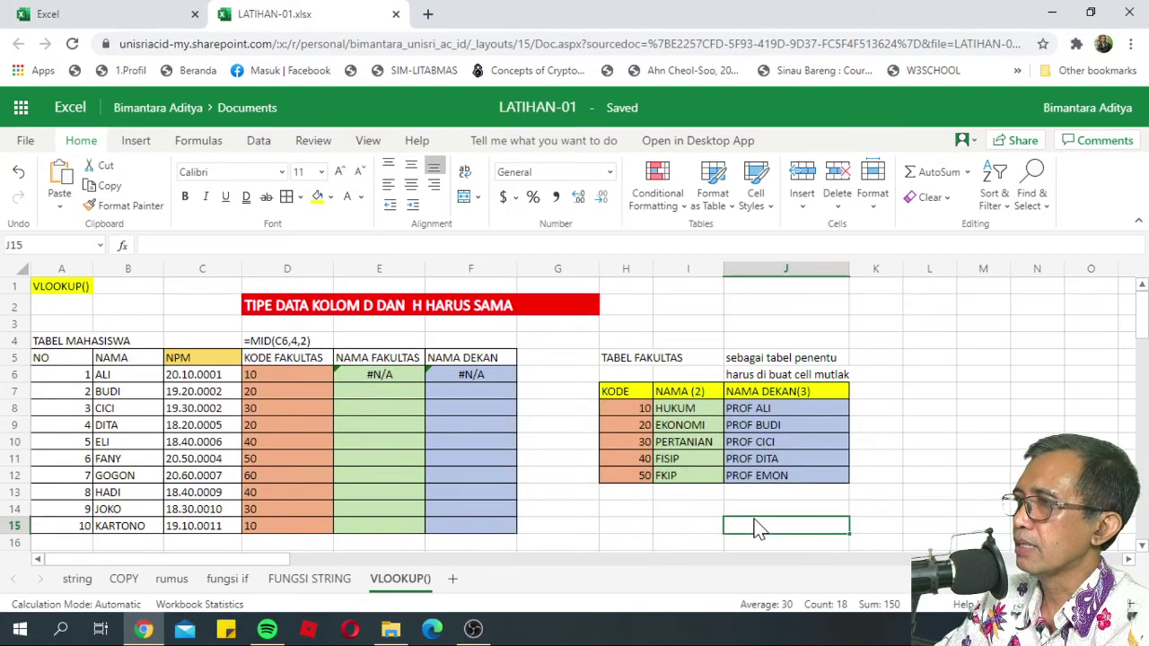
pyautogui.click(633, 394)
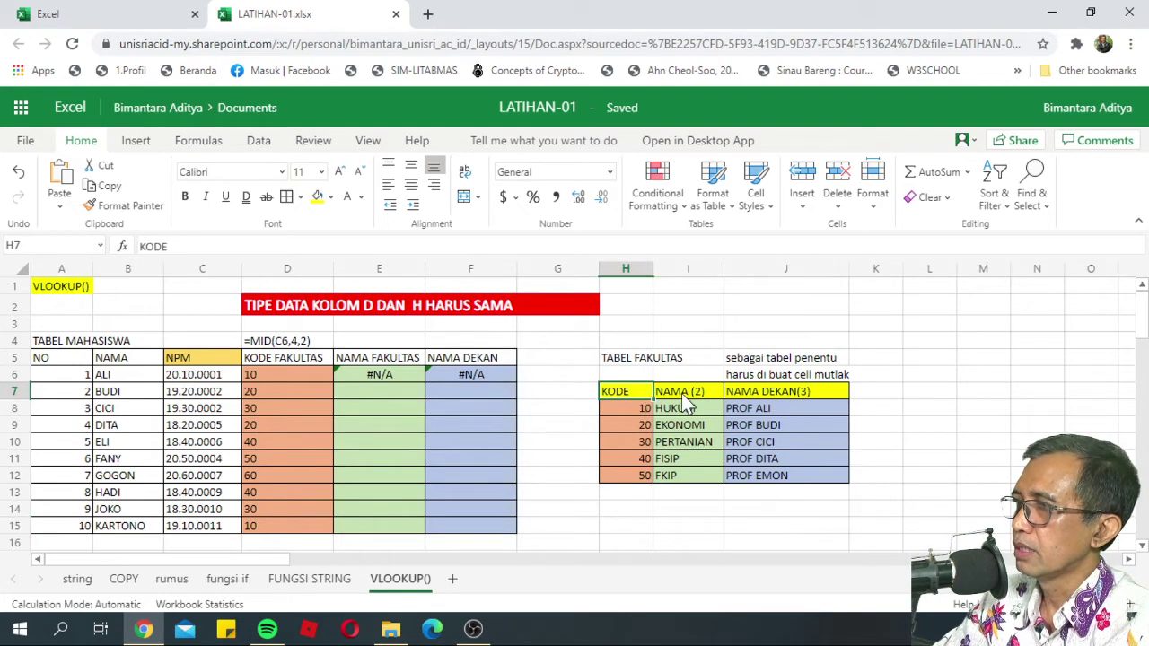
pyautogui.click(685, 398)
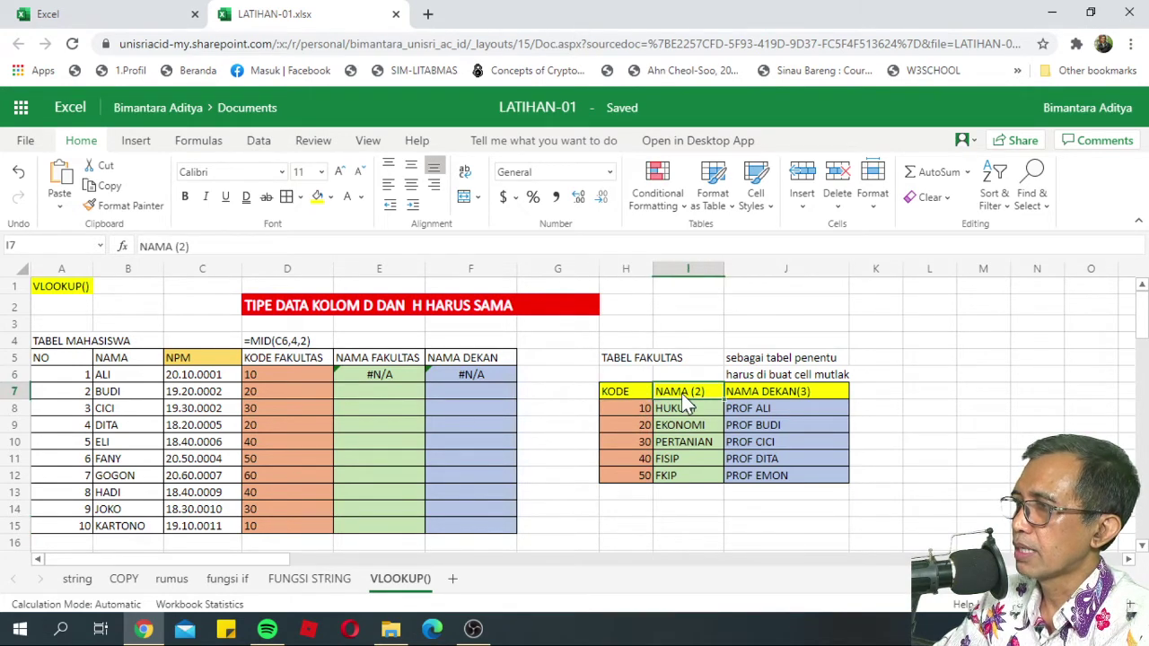
pyautogui.click(777, 393)
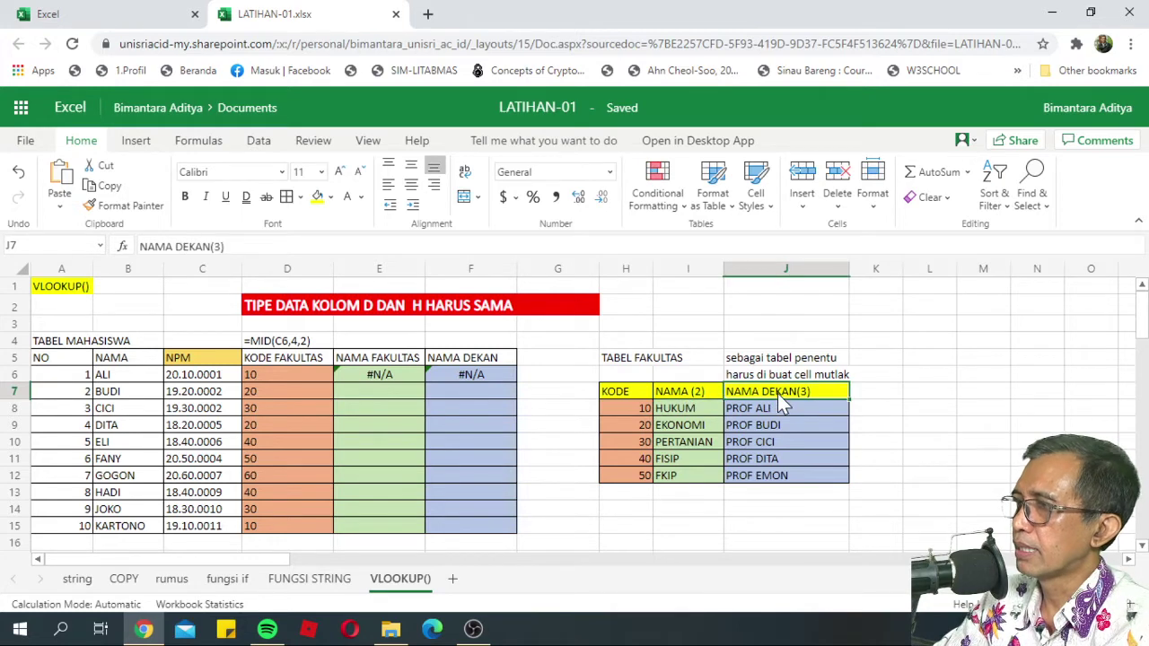
# Step: Change the header in I7 to "NAMA FAKULTAS(2)" and widen column I to fit it
pyautogui.click(687, 395)
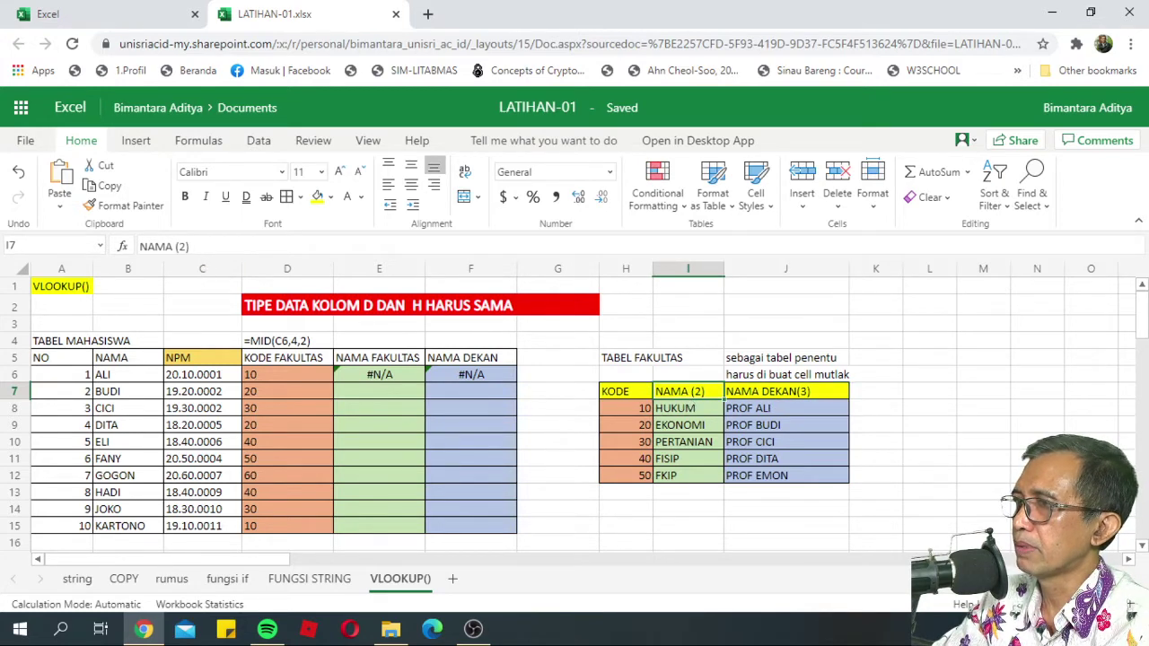
pyautogui.click(178, 246)
pyautogui.write('FAKULTAS')
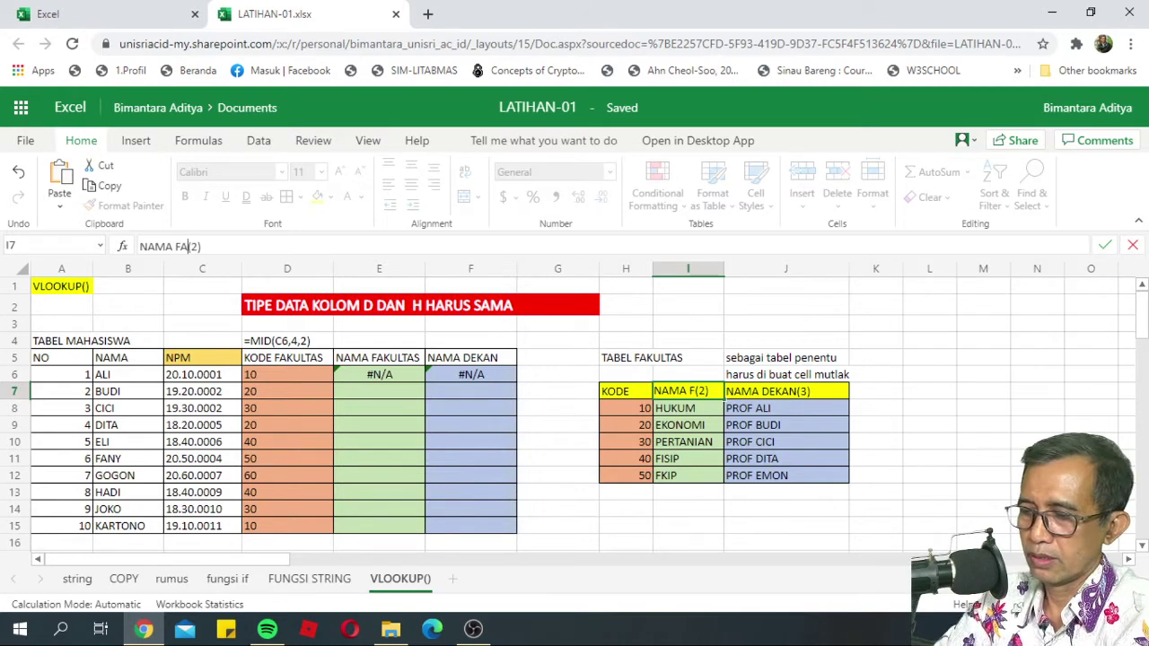
pyautogui.press('Return')
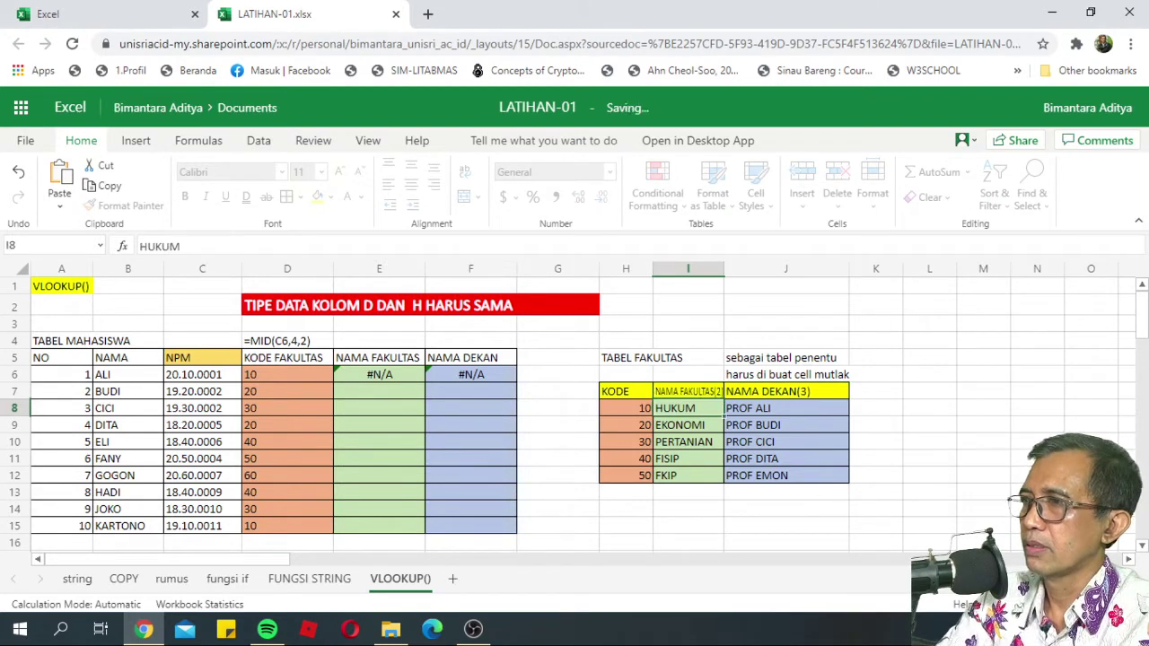
pyautogui.moveTo(723, 271); pyautogui.dragTo(763, 267)
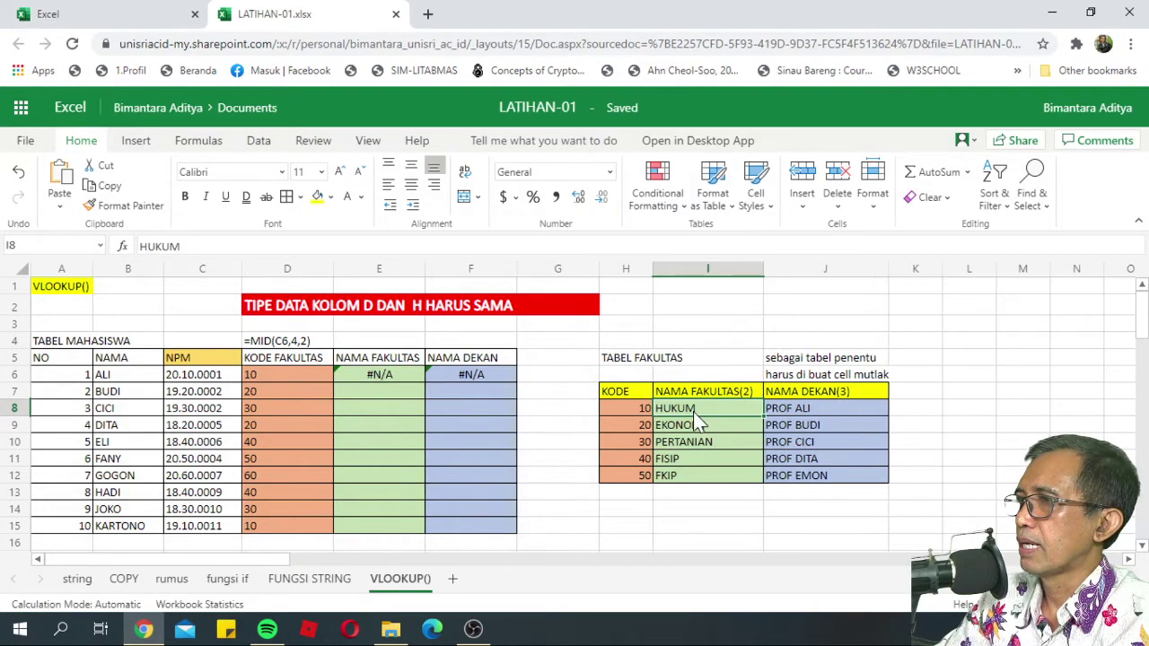
# Step: Examine the headers, first record and full range H7:J12 of the faculty table, and the NAMA FAKULTAS header in the student table
pyautogui.click(635, 394)
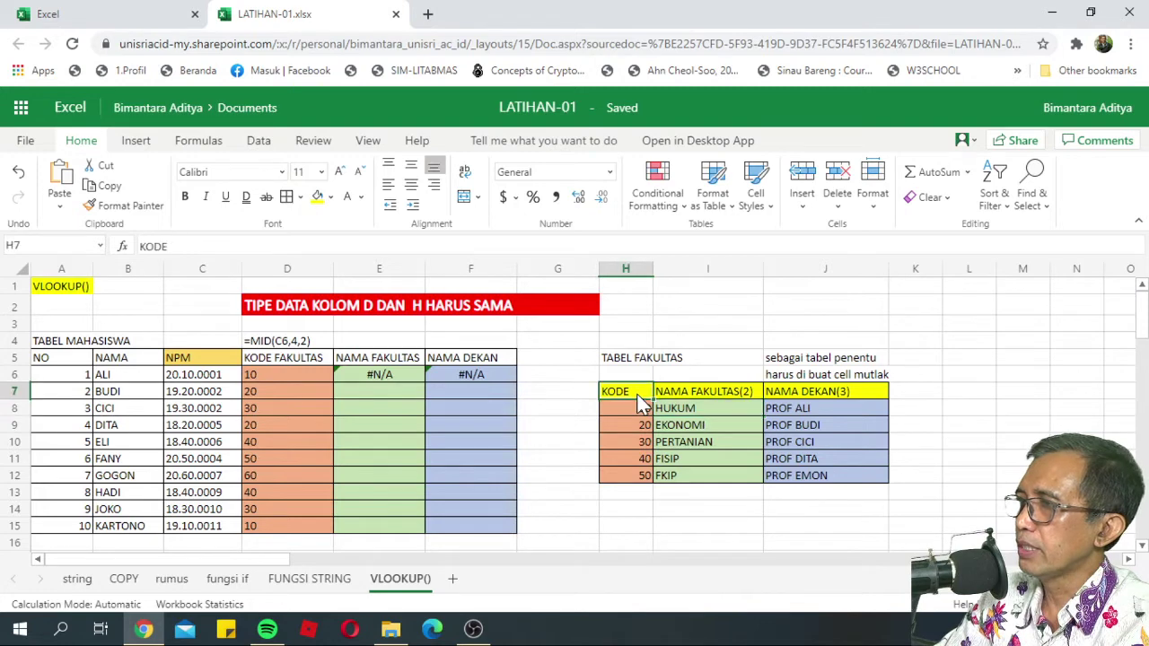
pyautogui.click(702, 392)
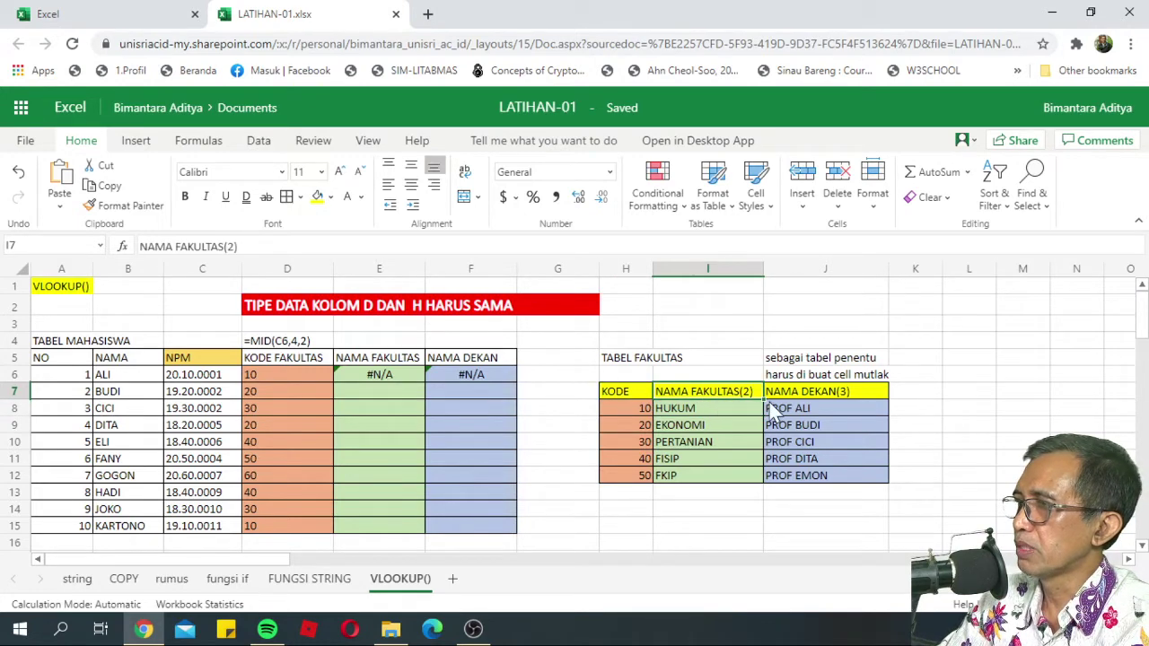
pyautogui.click(792, 393)
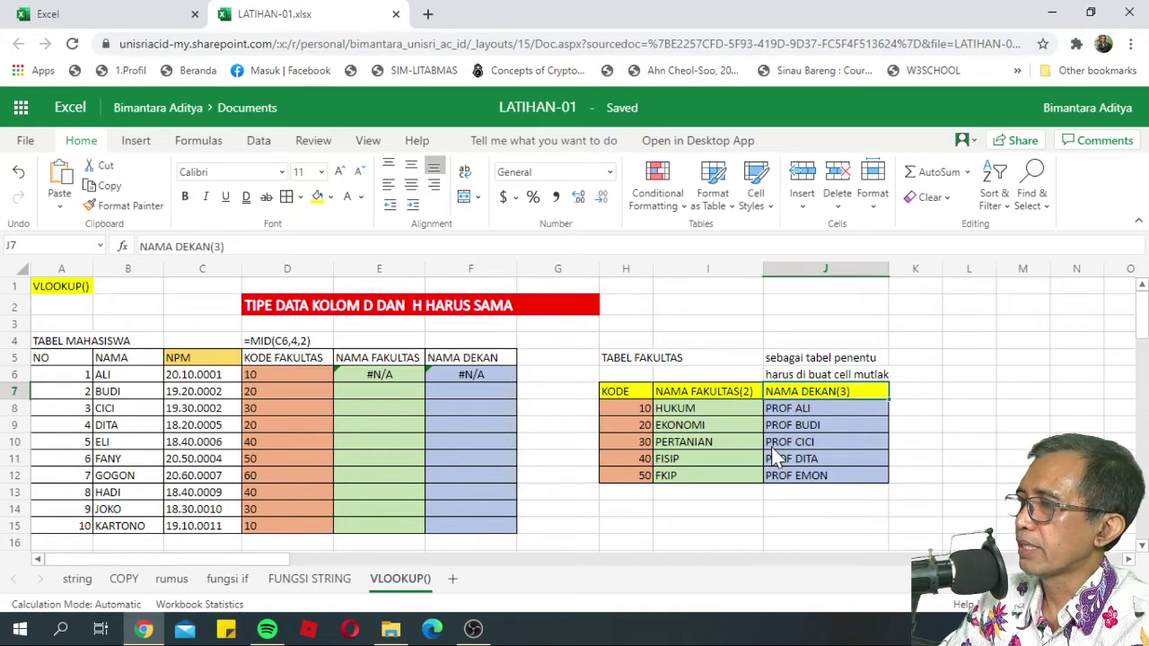
pyautogui.click(625, 407)
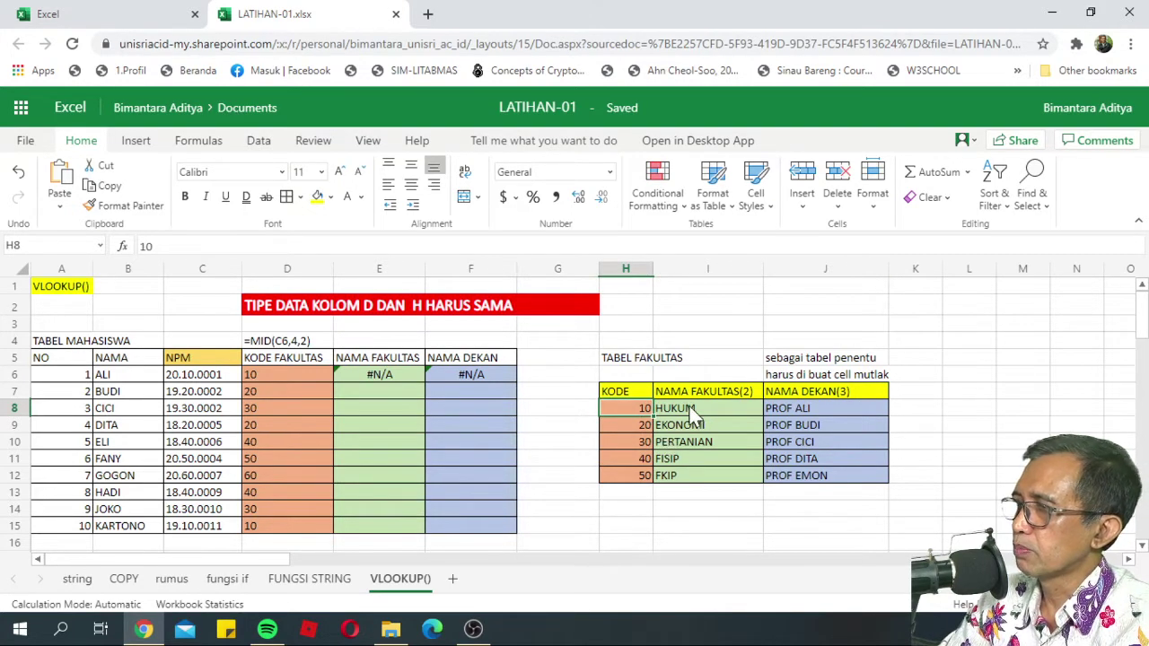
pyautogui.click(696, 411)
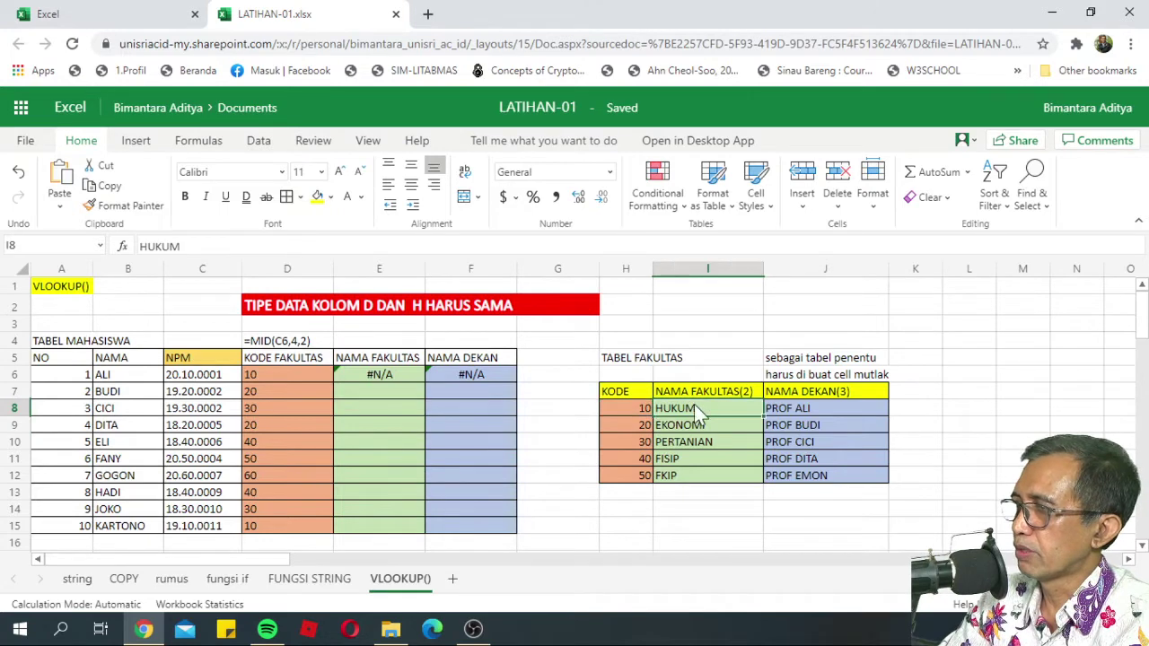
pyautogui.click(786, 411)
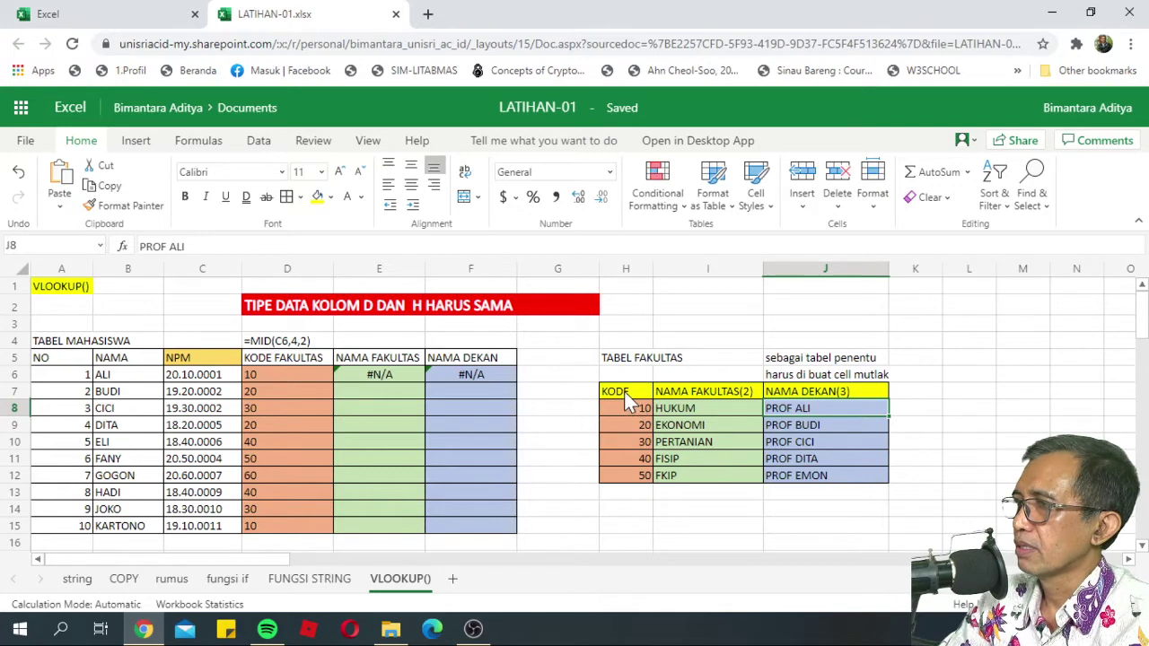
pyautogui.moveTo(623, 391); pyautogui.dragTo(845, 477)
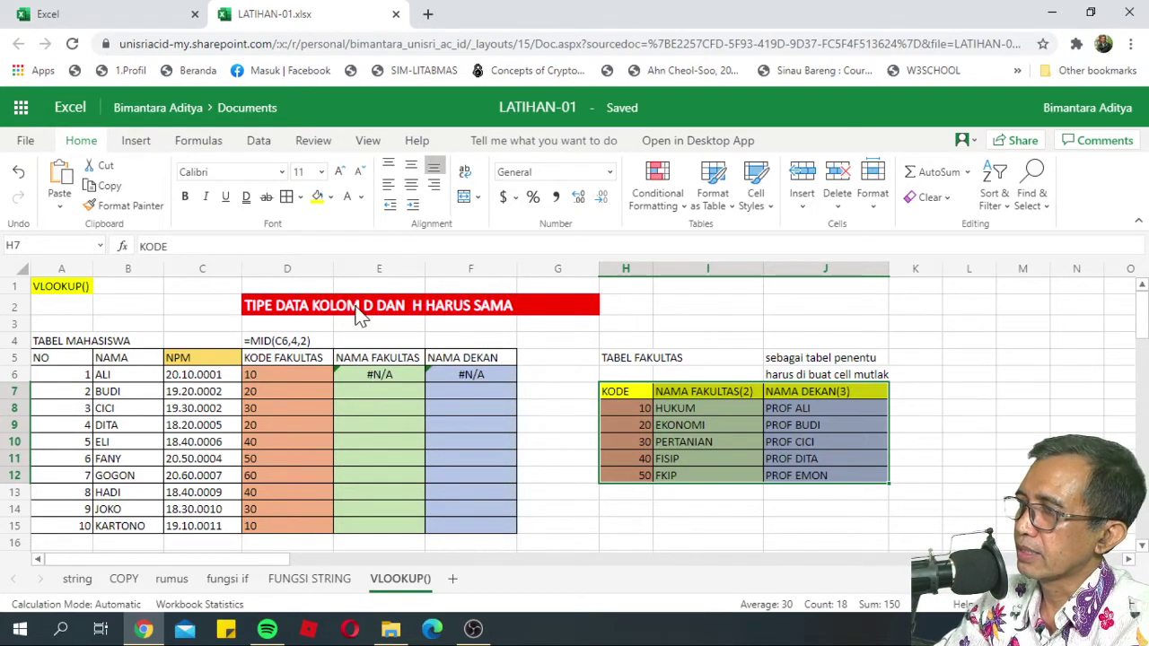
pyautogui.click(375, 358)
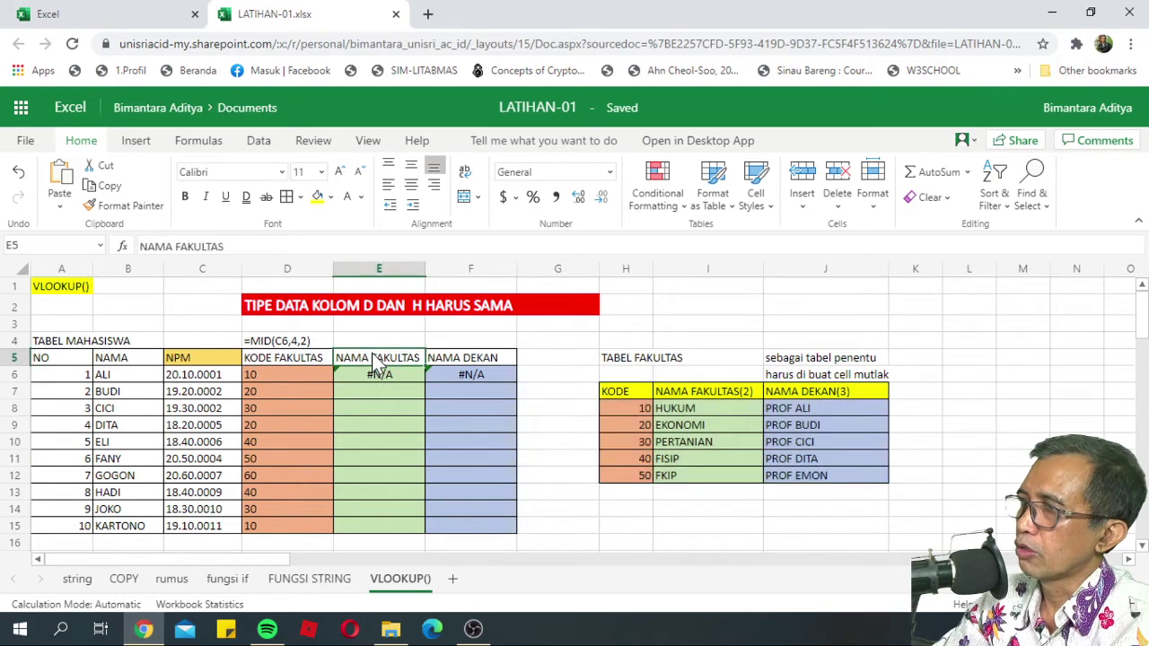
# Step: Replace the formula in E6 with the start of a new VLOOKUP that uses D6 as its lookup value
pyautogui.click(465, 395)
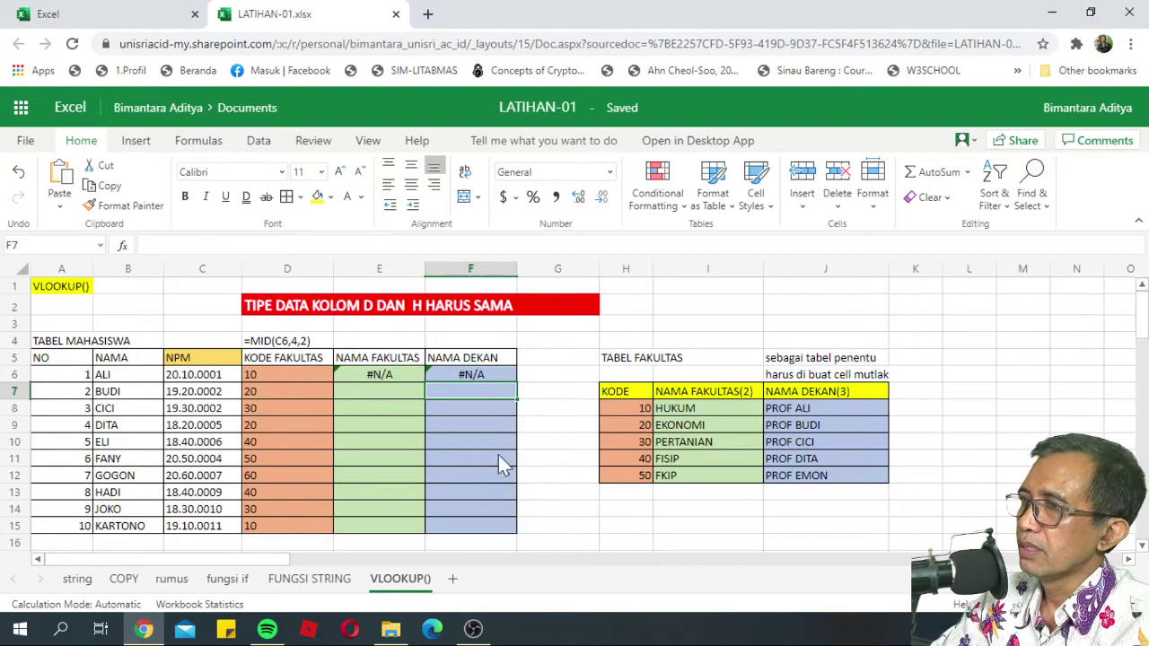
pyautogui.click(363, 375)
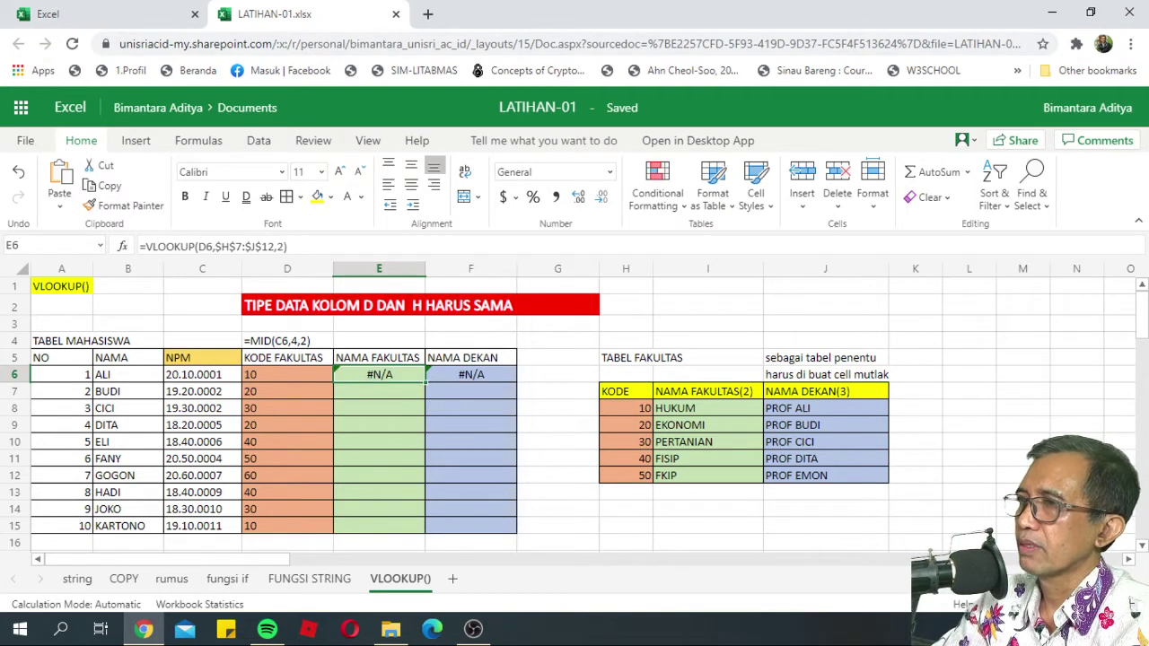
pyautogui.moveTo(287, 246); pyautogui.dragTo(121, 270)
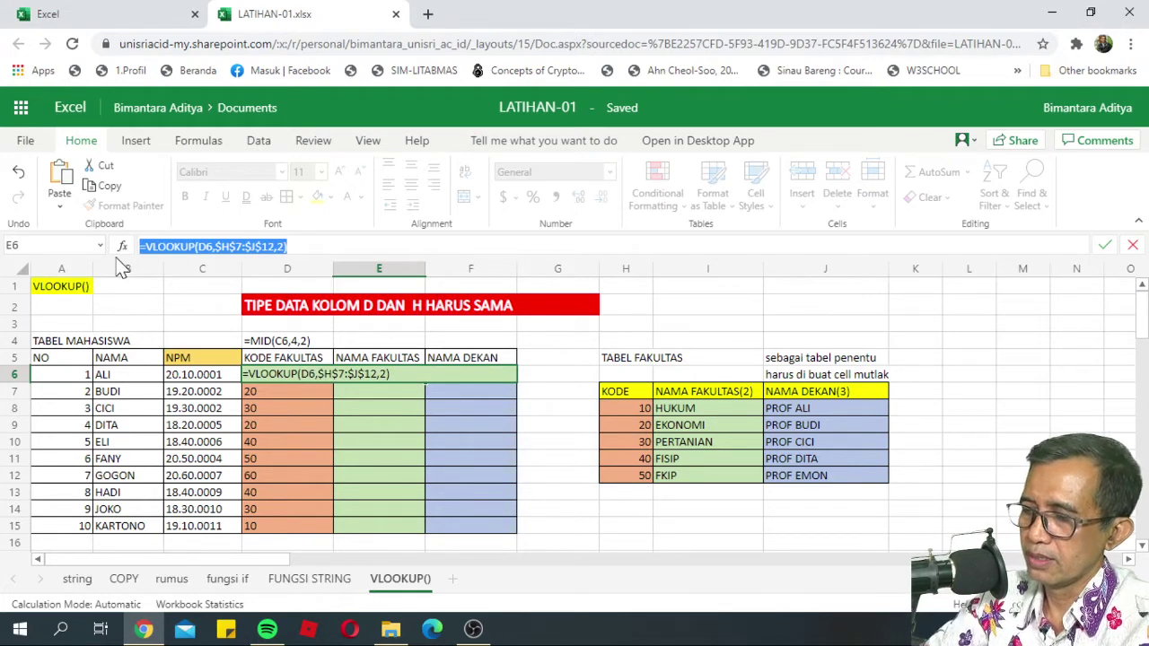
pyautogui.write('=V')
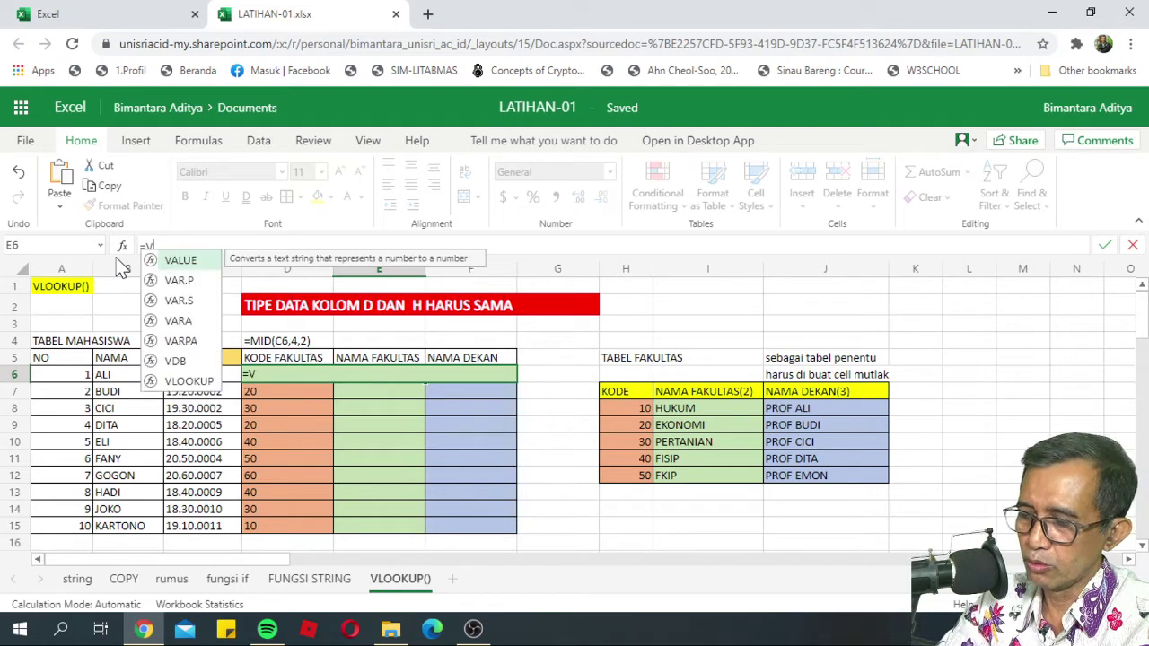
pyautogui.write('LOOKUP(')
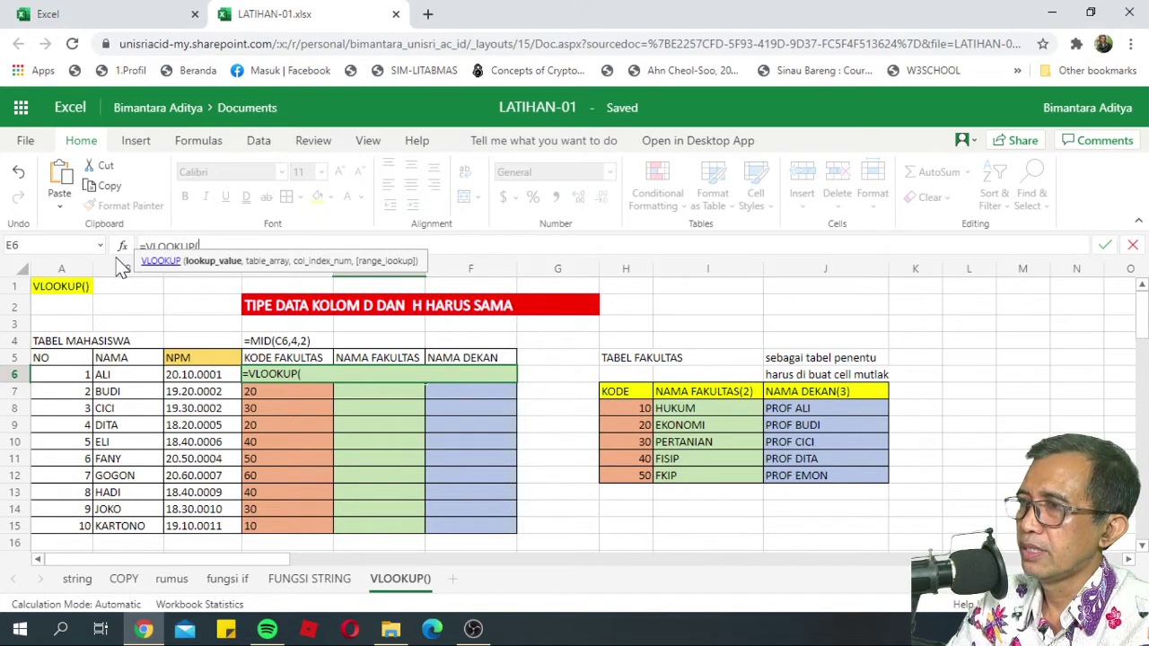
pyautogui.write('D6')
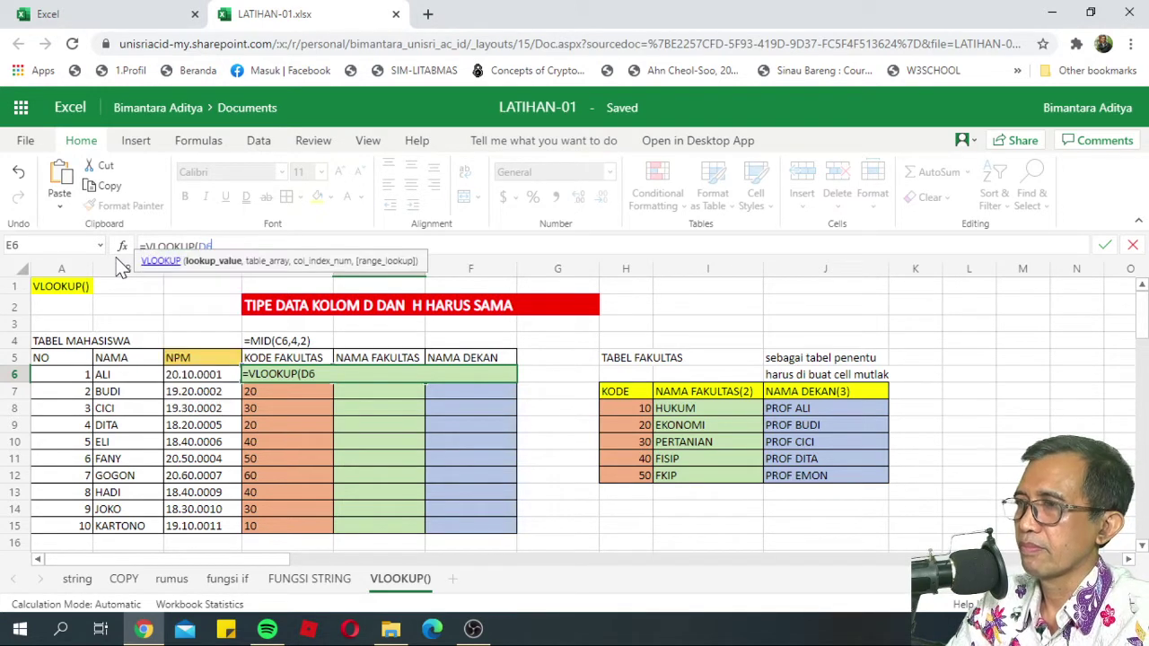
pyautogui.write(',')
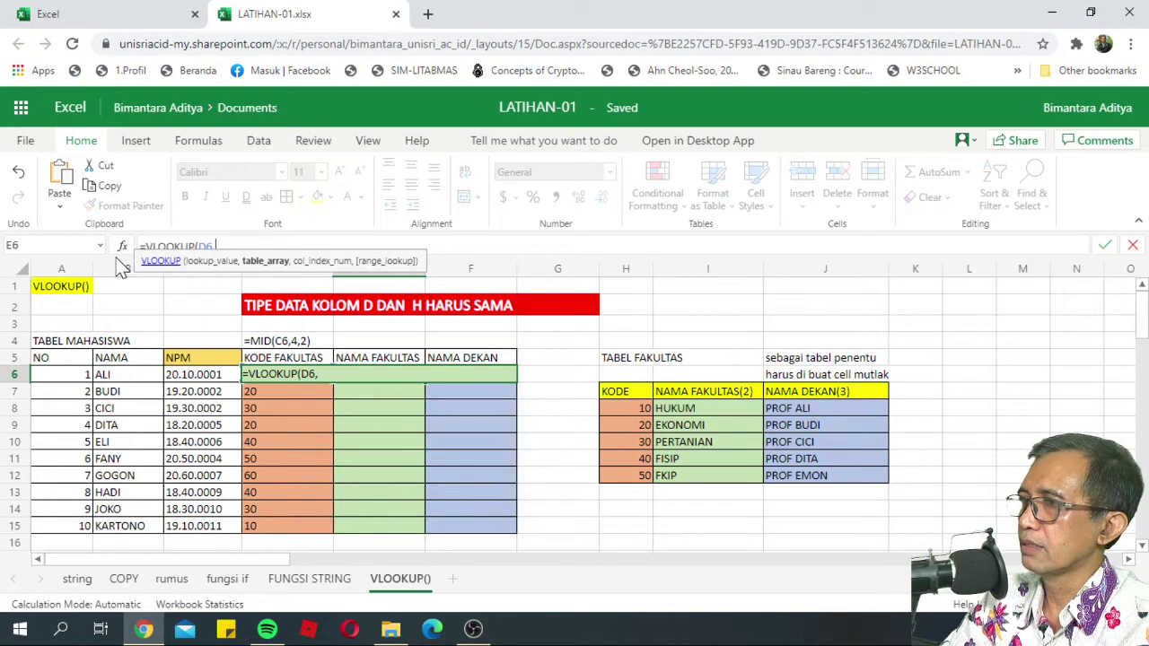
# Step: Set the VLOOKUP's table array to the faculty table H7:J12 as the absolute reference $H$7:$J$12
pyautogui.click(631, 392)
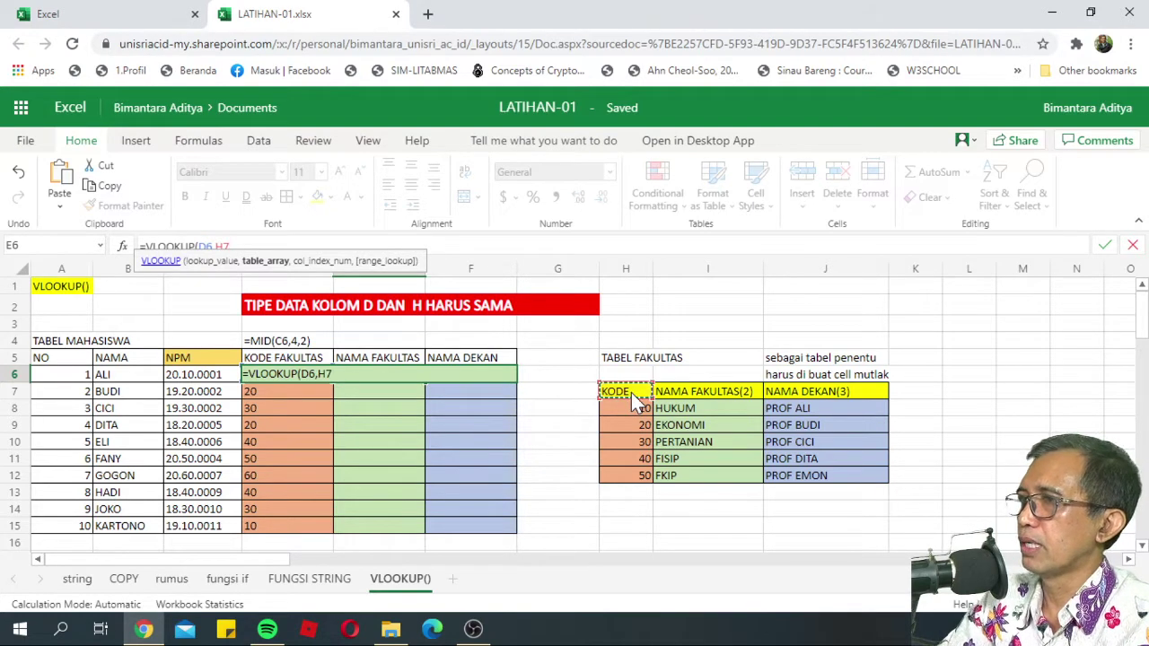
pyautogui.hotkey('shift', 'Right')
pyautogui.hotkey('shift', 'Right')
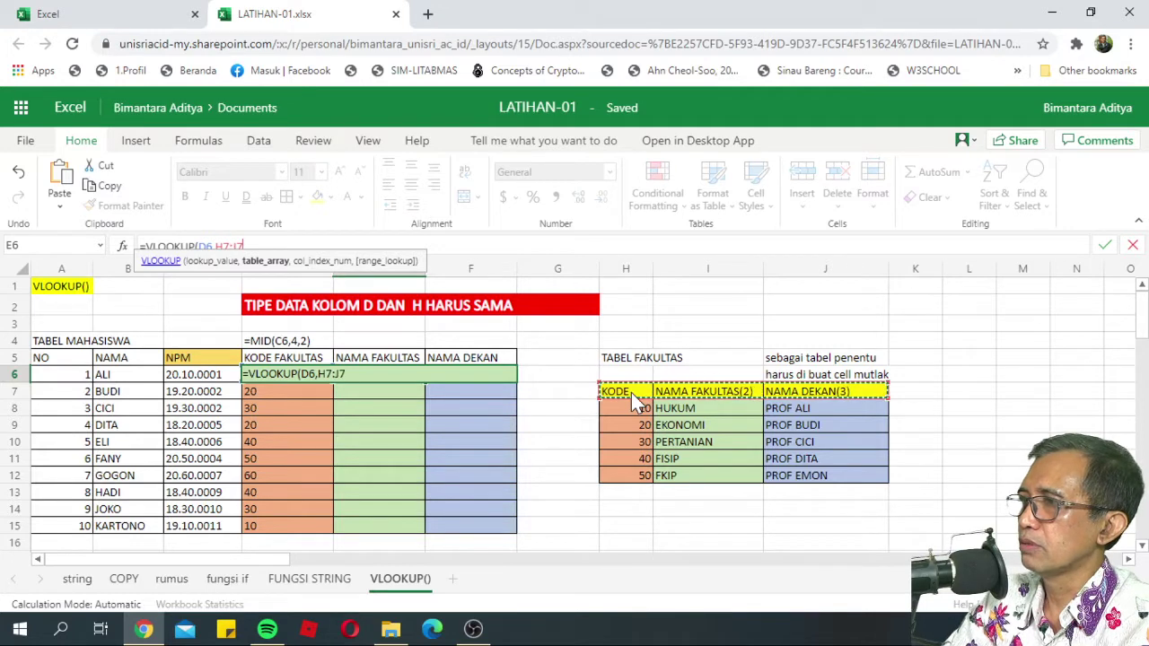
pyautogui.hotkey('shift', 'Down')
pyautogui.hotkey('shift', 'Down')
pyautogui.hotkey('shift', 'Down')
pyautogui.hotkey('shift', 'Down')
pyautogui.hotkey('shift', 'Down')
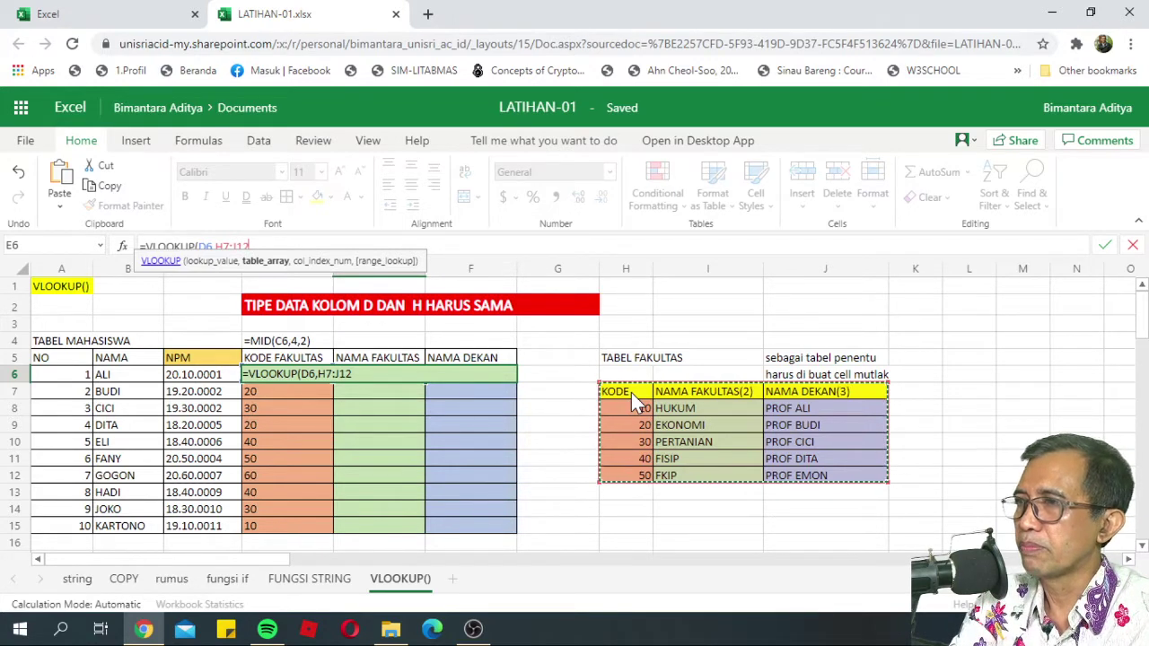
pyautogui.press('F4')
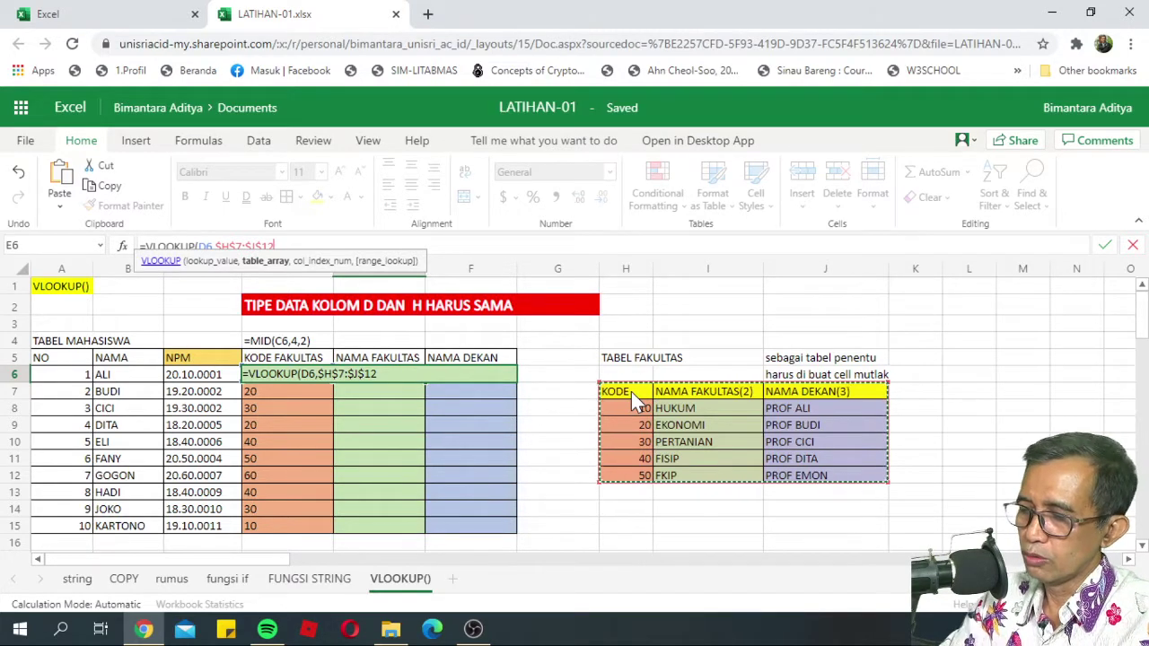
# Step: Complete the VLOOKUP in E6 with column index 2 and enter the formula
pyautogui.write(',')
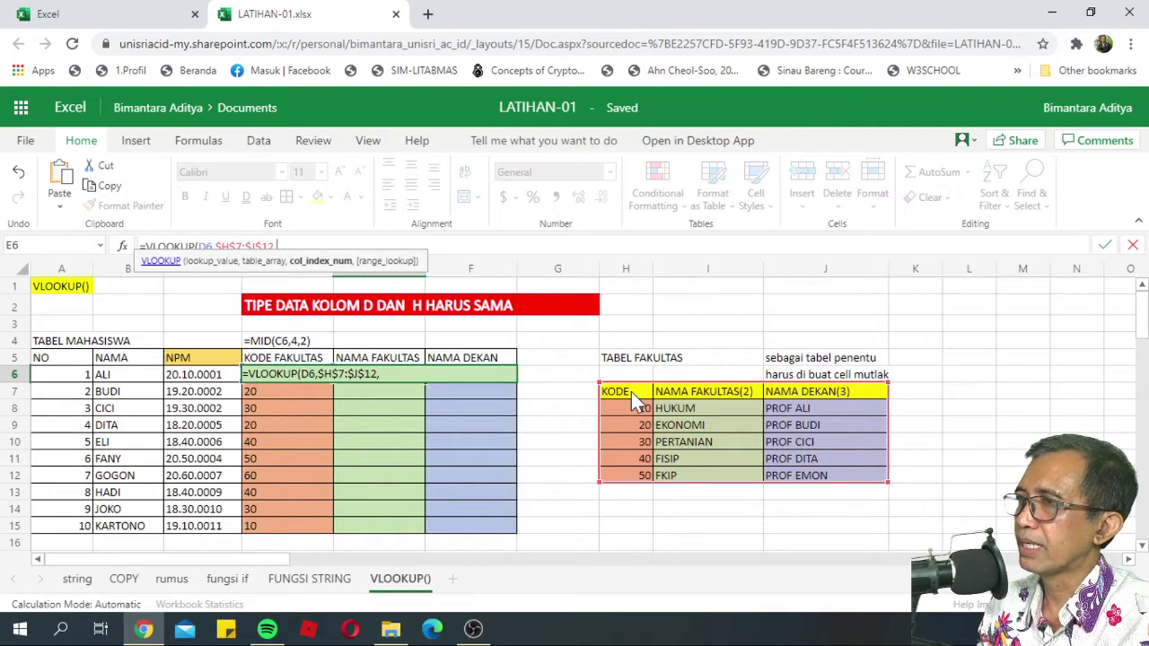
pyautogui.write('2')
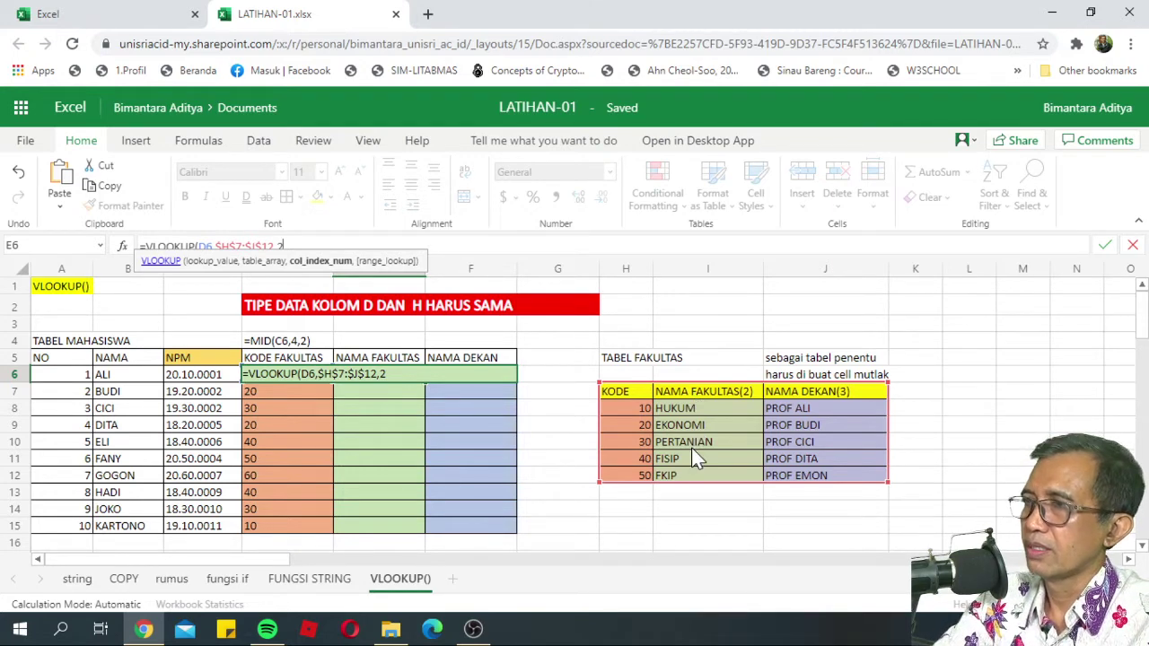
pyautogui.write(')')
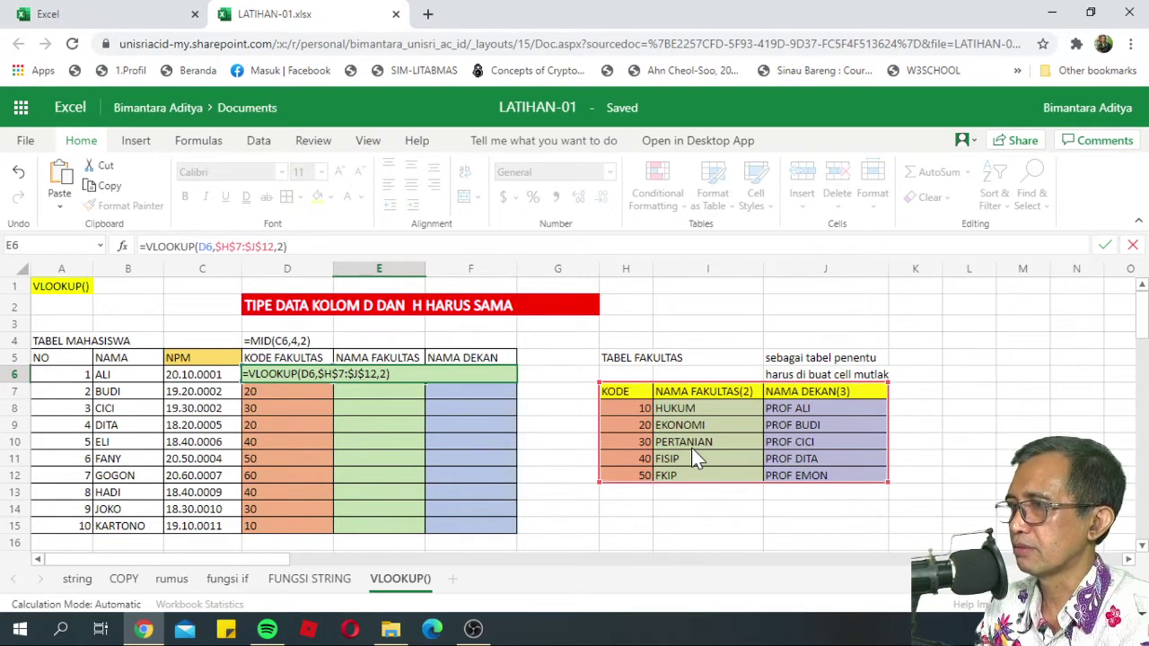
pyautogui.press('Return')
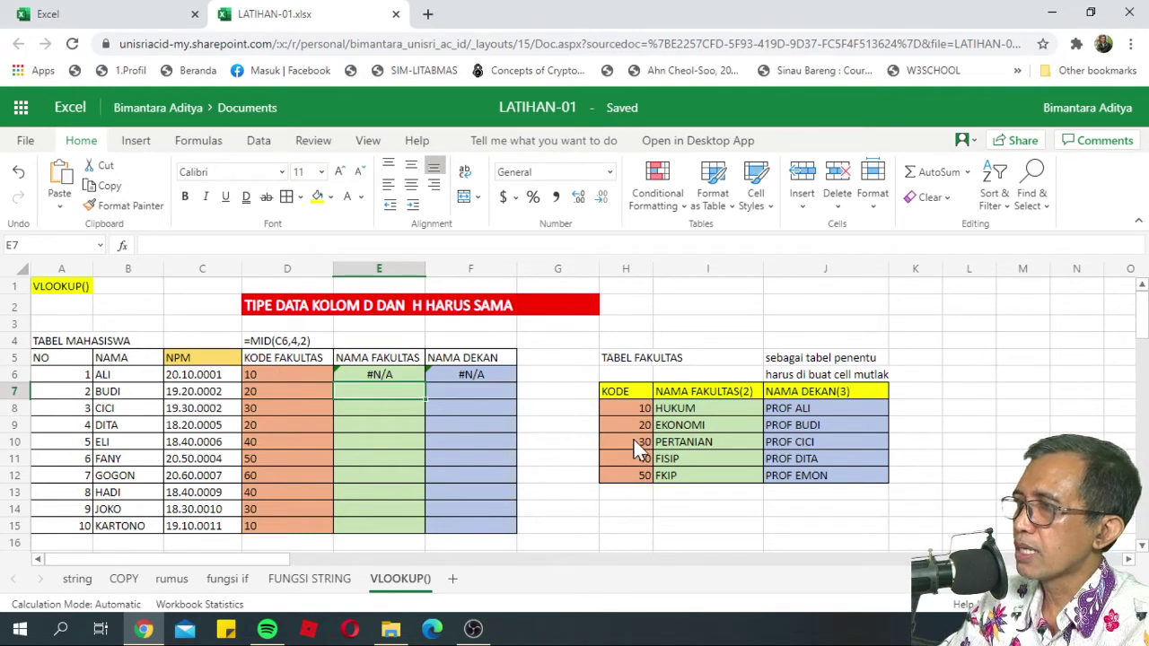
# Step: Compare the faculty codes in H8:H12 with the MID-based codes in D6:D15, checking their alignment and formulas
pyautogui.moveTo(629, 406); pyautogui.dragTo(634, 475)
pyautogui.moveTo(284, 377); pyautogui.dragTo(296, 526)
pyautogui.moveTo(613, 410); pyautogui.dragTo(618, 468)
pyautogui.click(277, 424)
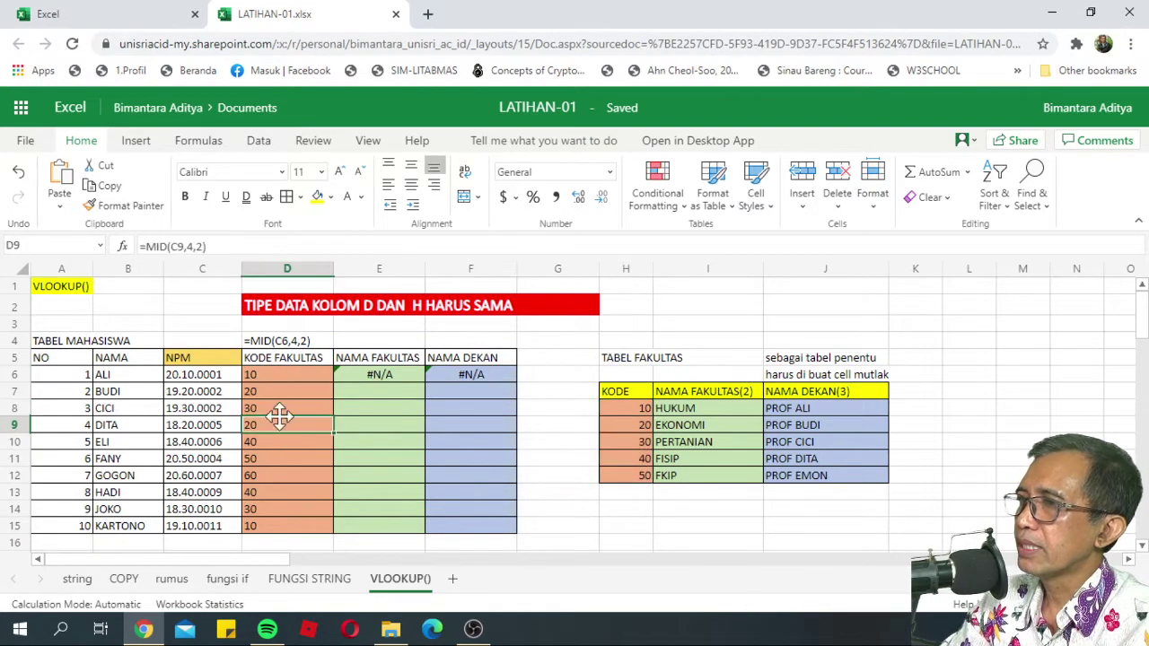
pyautogui.moveTo(291, 372); pyautogui.dragTo(297, 531)
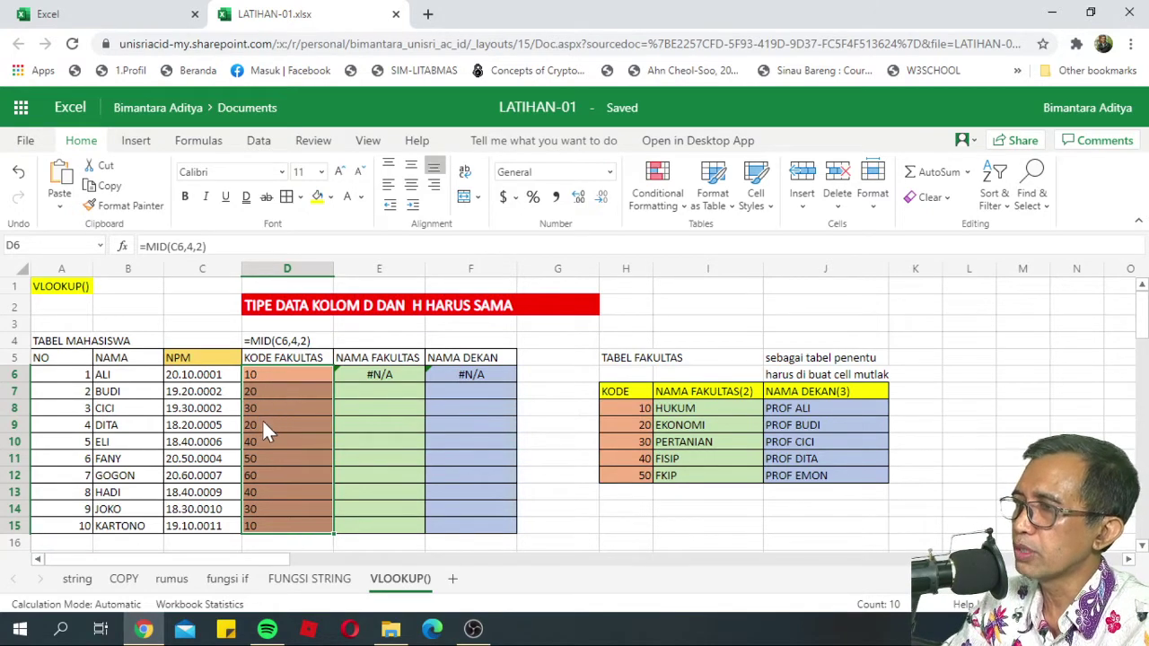
pyautogui.scroll(-2, 262, 420)
pyautogui.scroll(2, 262, 421)
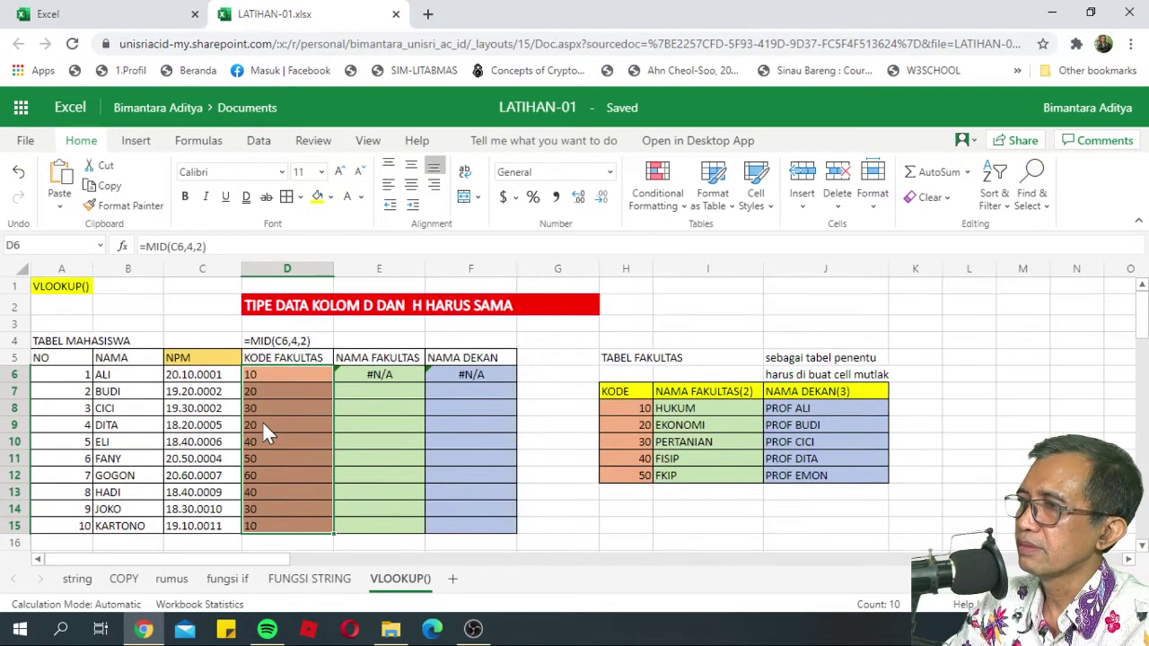
pyautogui.click(263, 420)
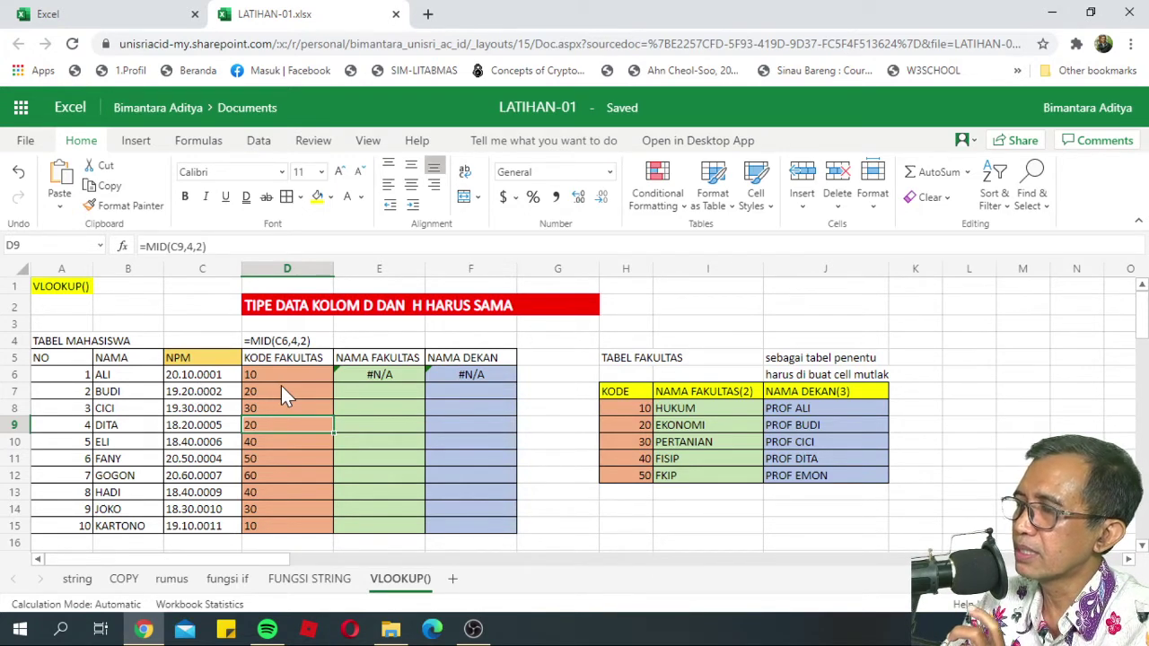
# Step: Enter a SUM of the student table's faculty codes D6:D15 in D18 and review it
pyautogui.scroll(-2, 281, 385)
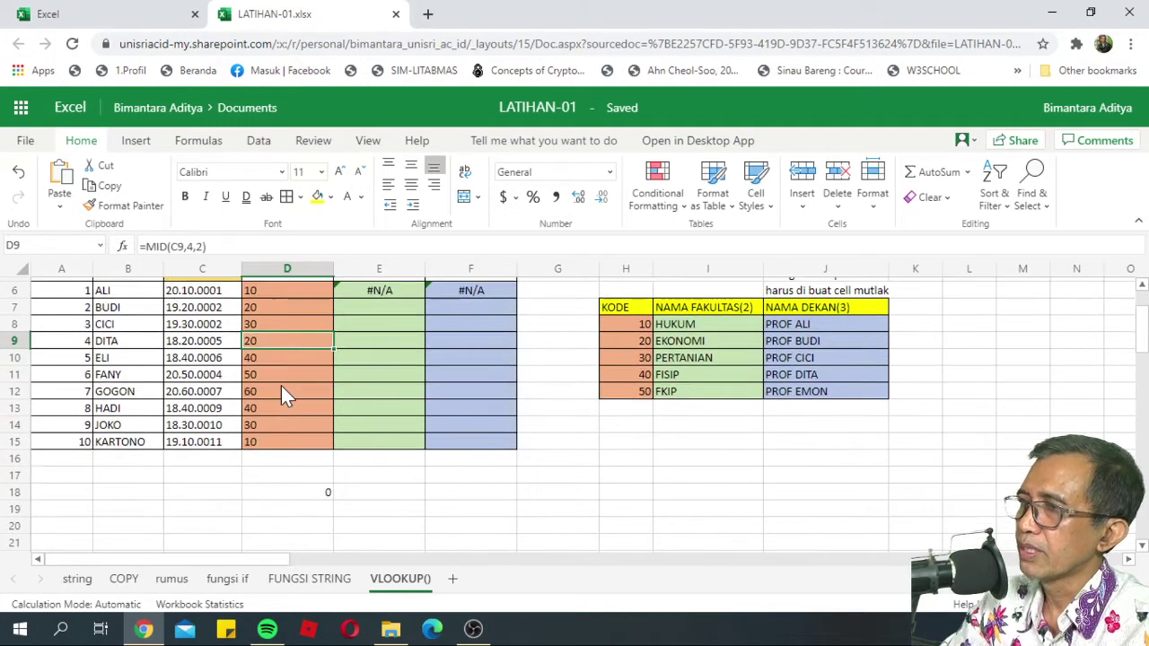
pyautogui.click(296, 498)
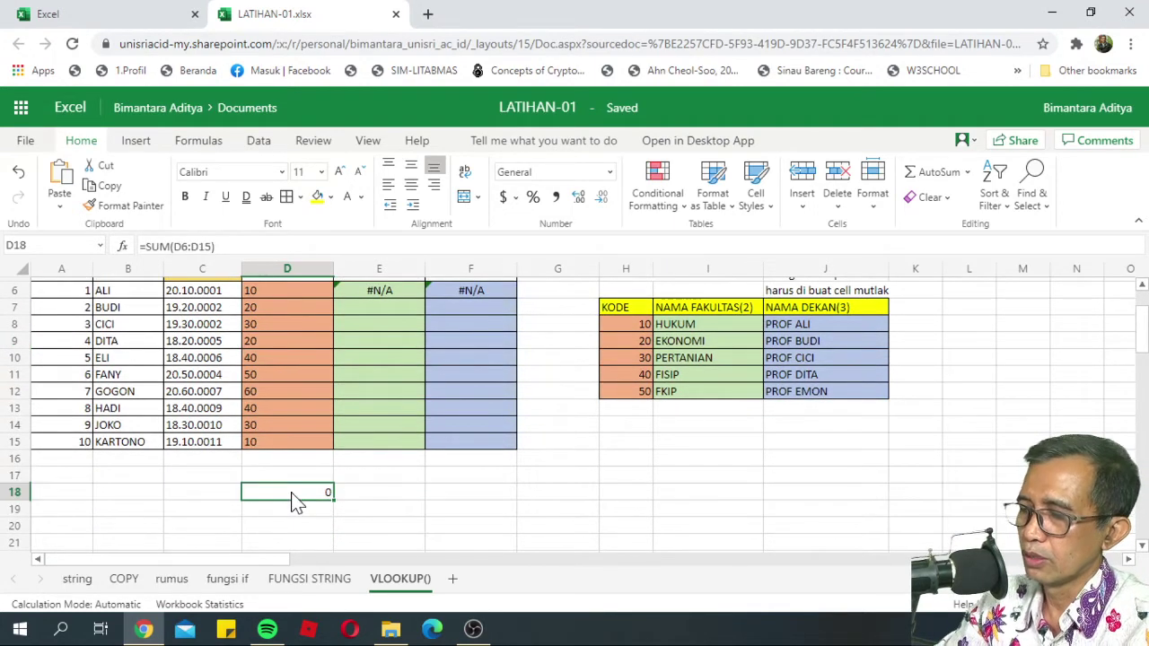
pyautogui.write('=SUM')
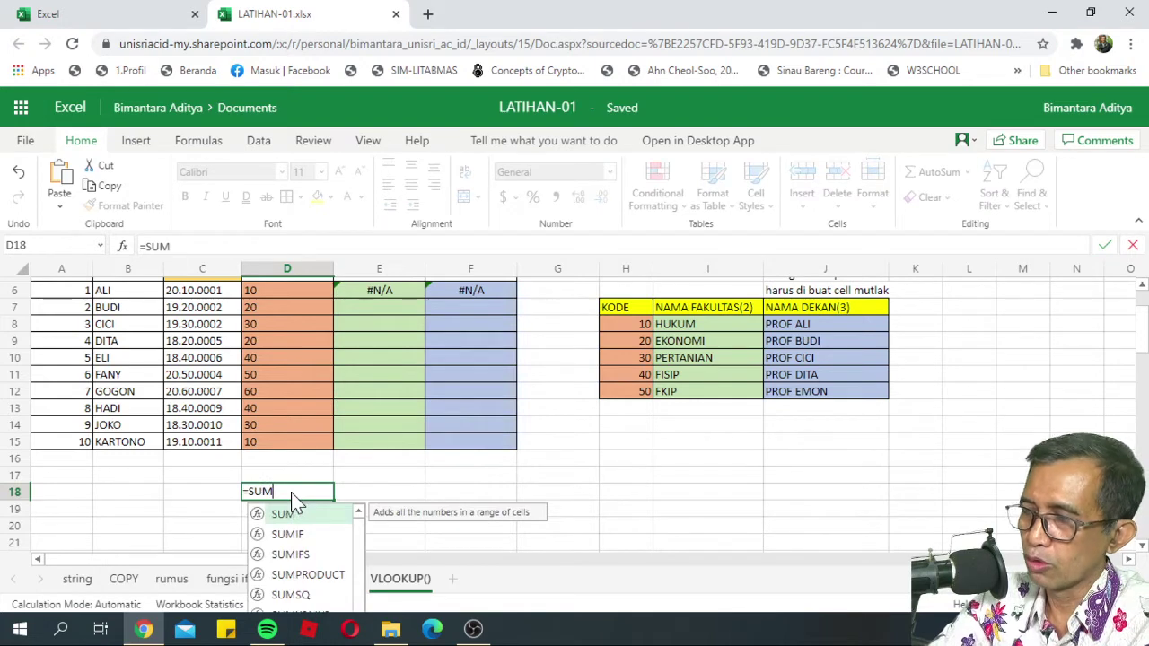
pyautogui.write('(')
pyautogui.press('Up')
pyautogui.press('Up')
pyautogui.press('Up')
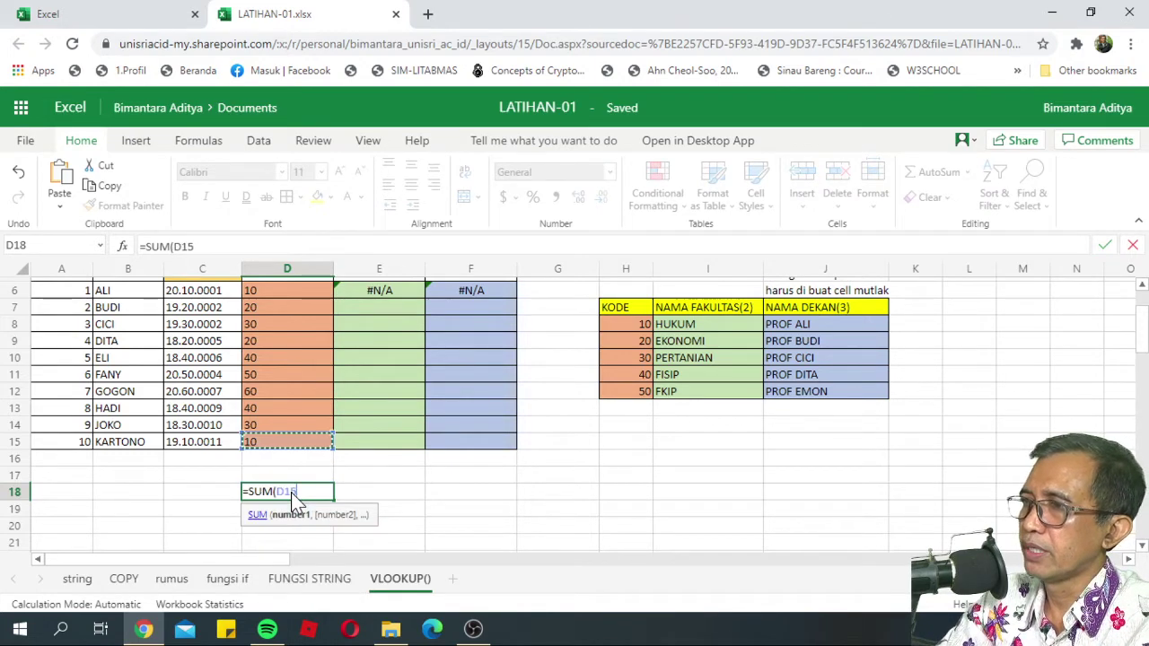
pyautogui.hotkey('shift', 'Up')
pyautogui.hotkey('shift', 'Up')
pyautogui.hotkey('shift', 'Up')
pyautogui.hotkey('shift', 'Up')
pyautogui.hotkey('shift', 'Up')
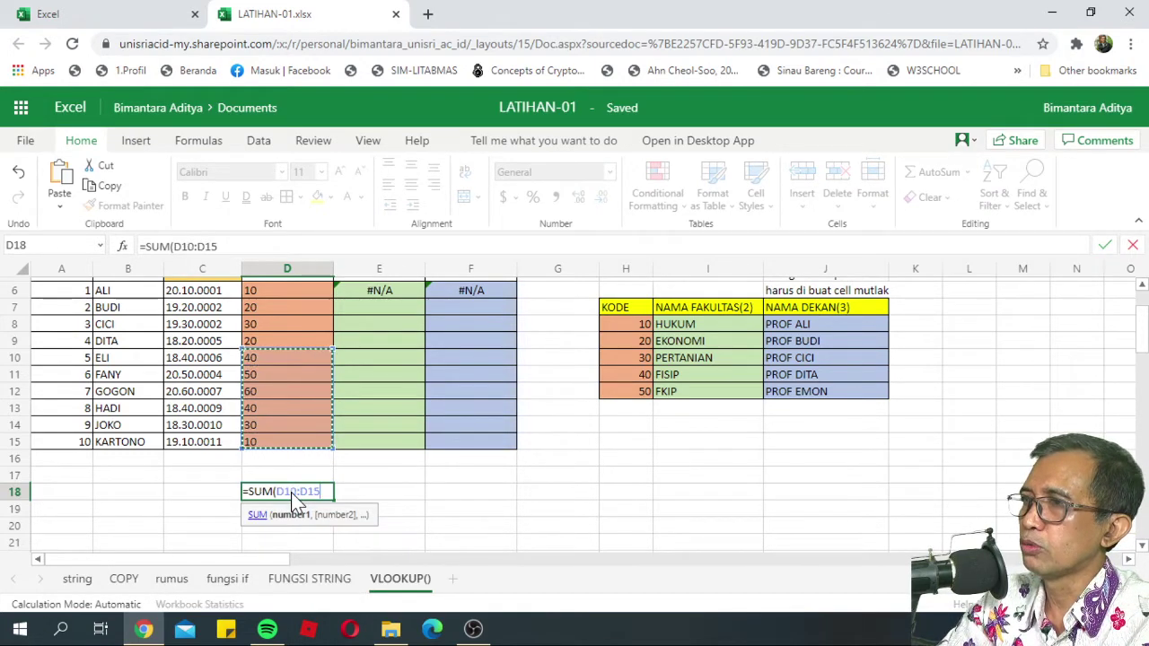
pyautogui.hotkey('shift', 'Up')
pyautogui.hotkey('shift', 'Up')
pyautogui.hotkey('shift', 'Up')
pyautogui.hotkey('shift', 'Up')
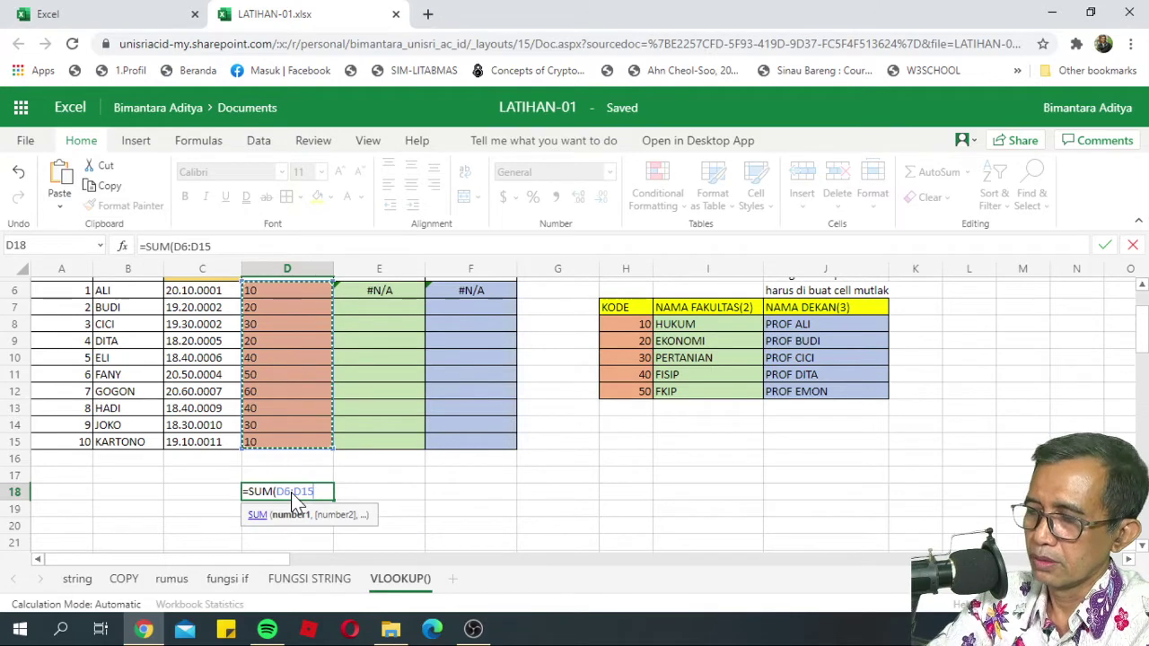
pyautogui.press('Return')
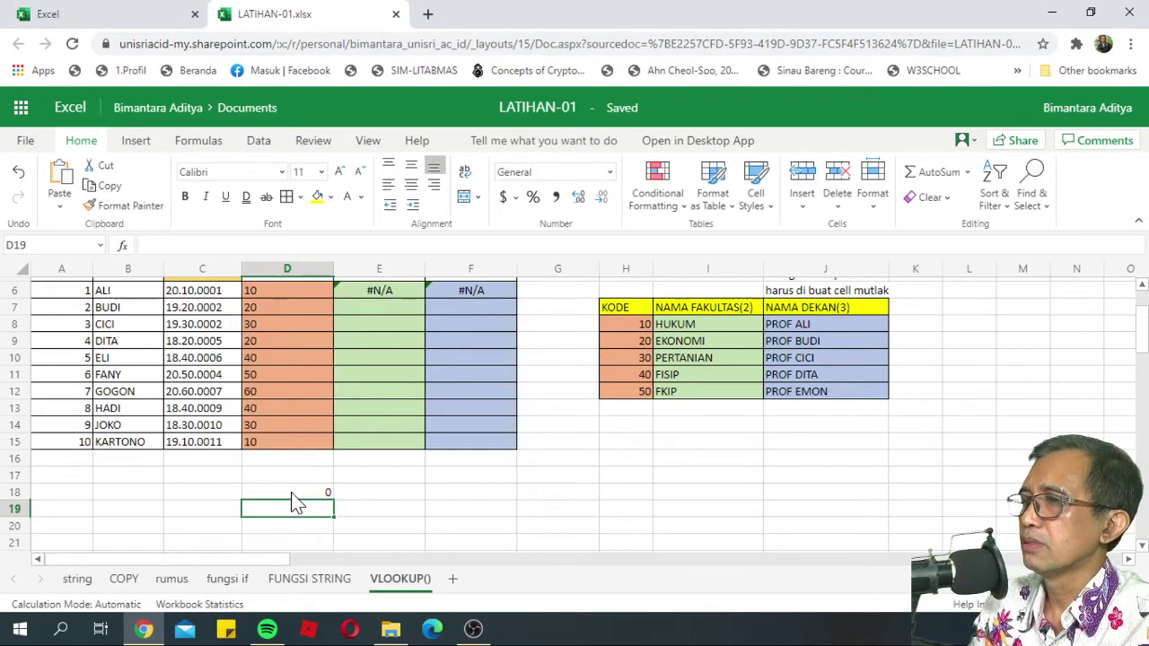
pyautogui.click(315, 493)
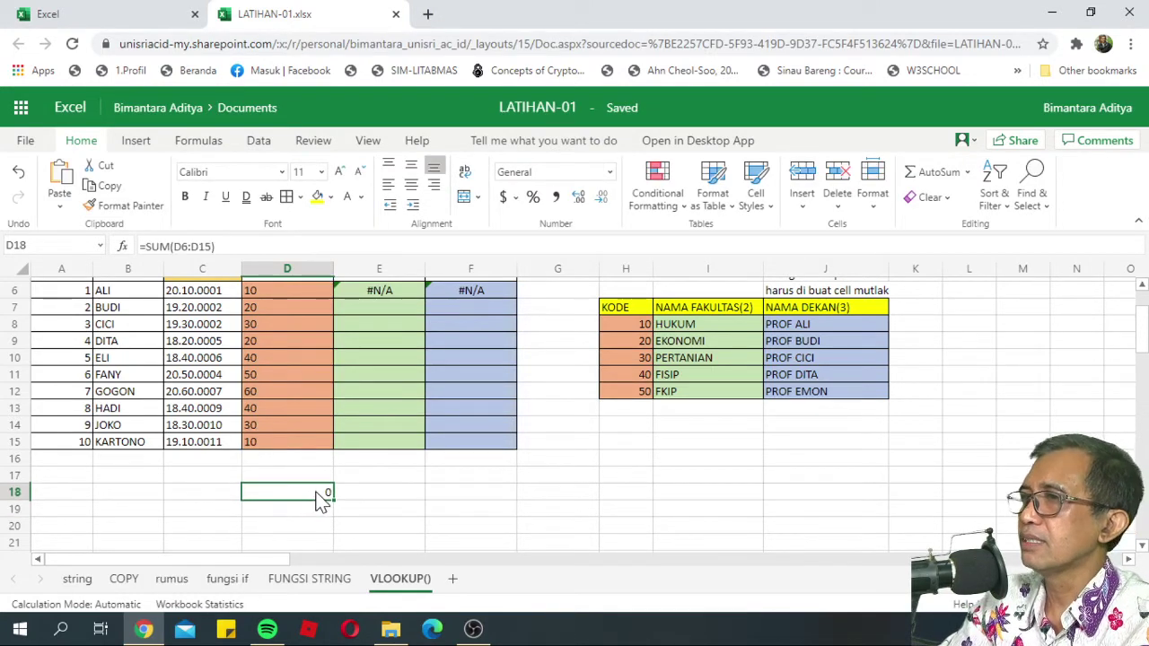
pyautogui.scroll(2, 320, 500)
pyautogui.scroll(-2, 315, 491)
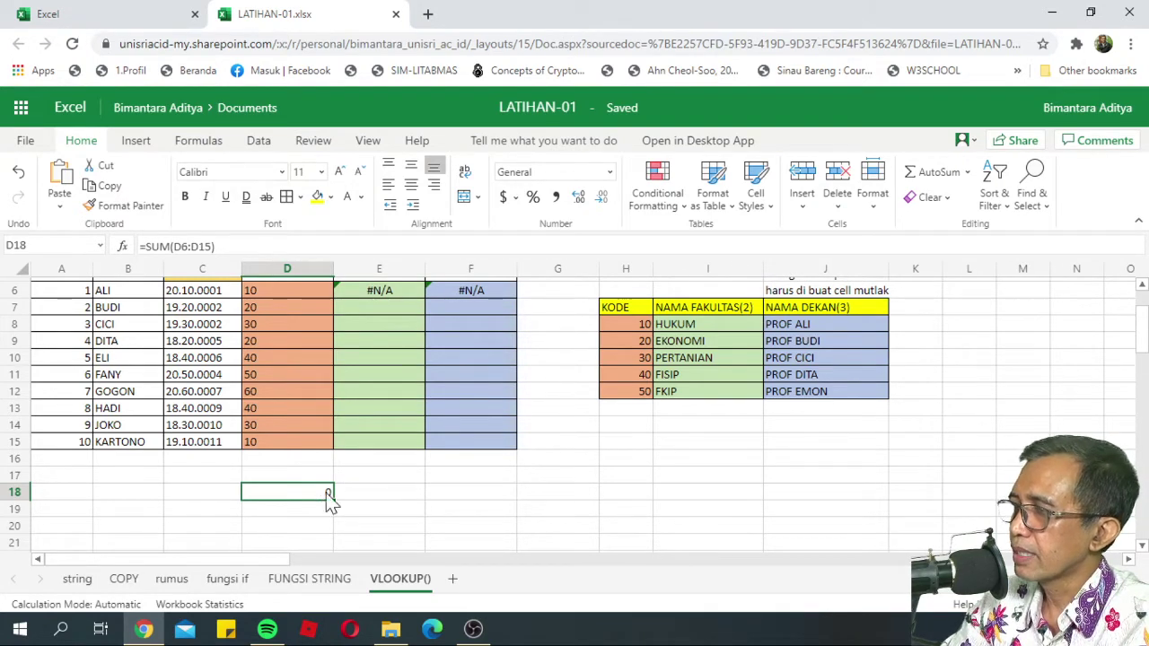
# Step: Enter =SUM(H8:H12) in H14 below the faculty table's codes and select the cell to review it
pyautogui.click(628, 459)
pyautogui.click(627, 427)
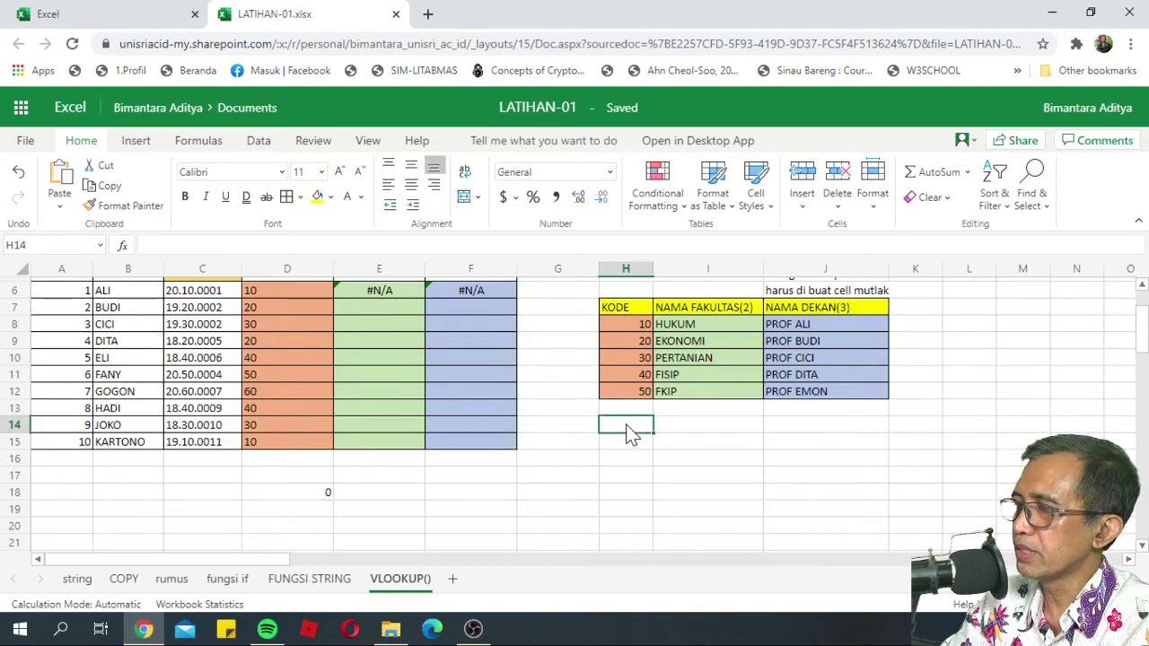
pyautogui.write('=SU')
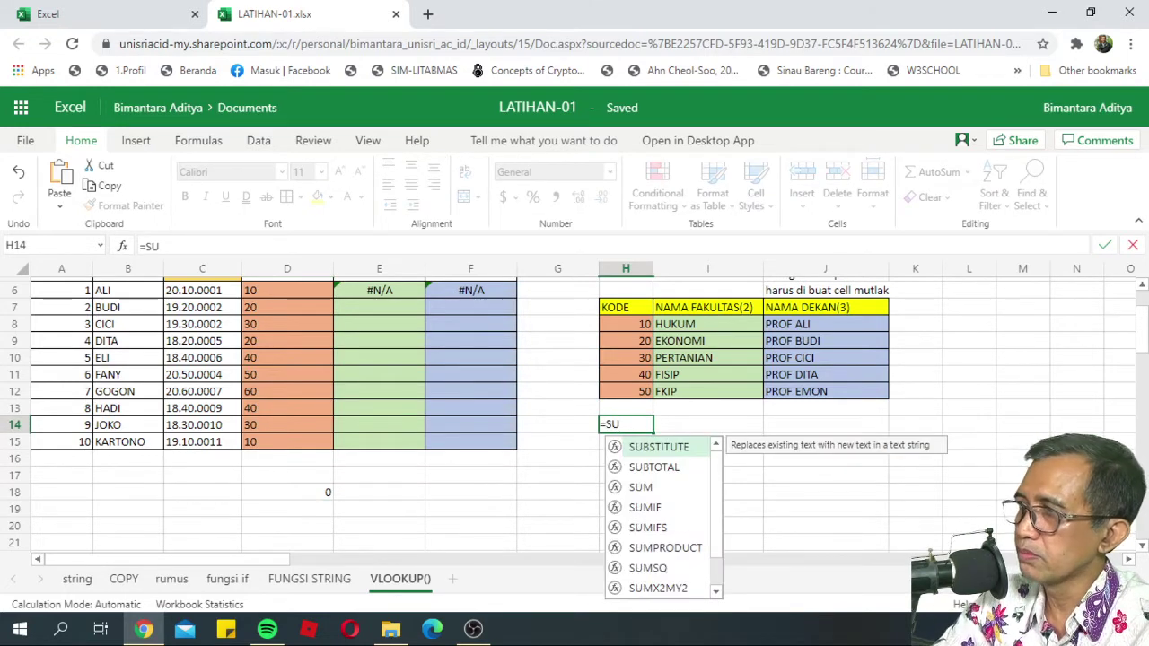
pyautogui.write('M(')
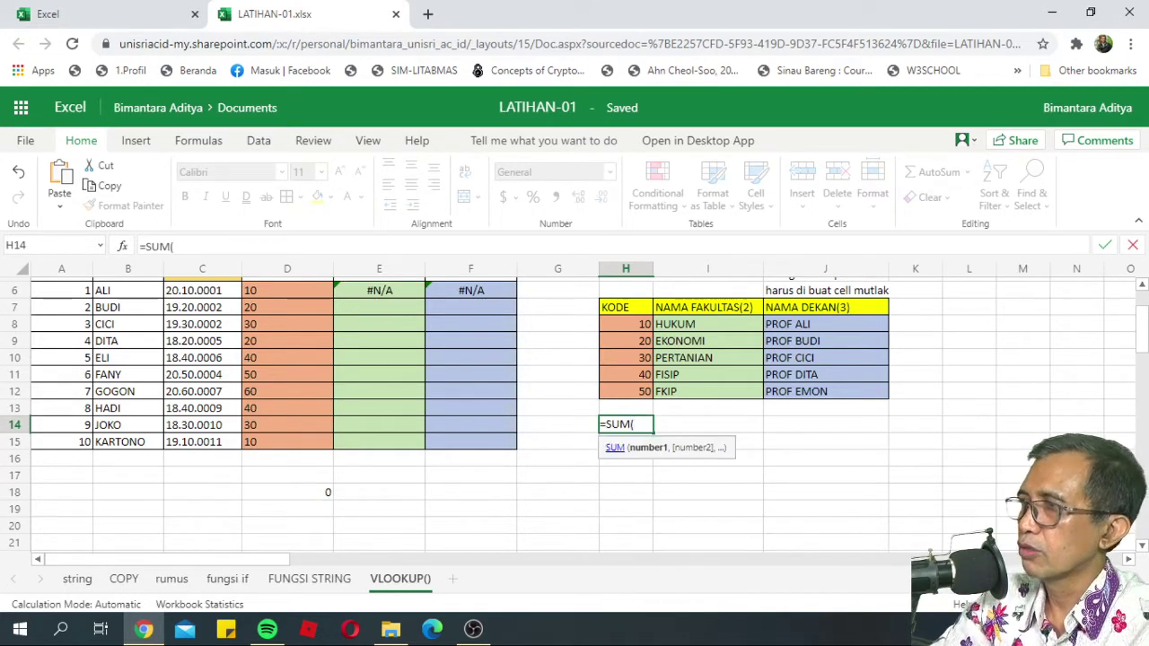
pyautogui.press('Up')
pyautogui.press('Up')
pyautogui.hotkey('shift', 'Up')
pyautogui.hotkey('shift', 'Up')
pyautogui.hotkey('shift', 'Up')
pyautogui.hotkey('shift', 'Up')
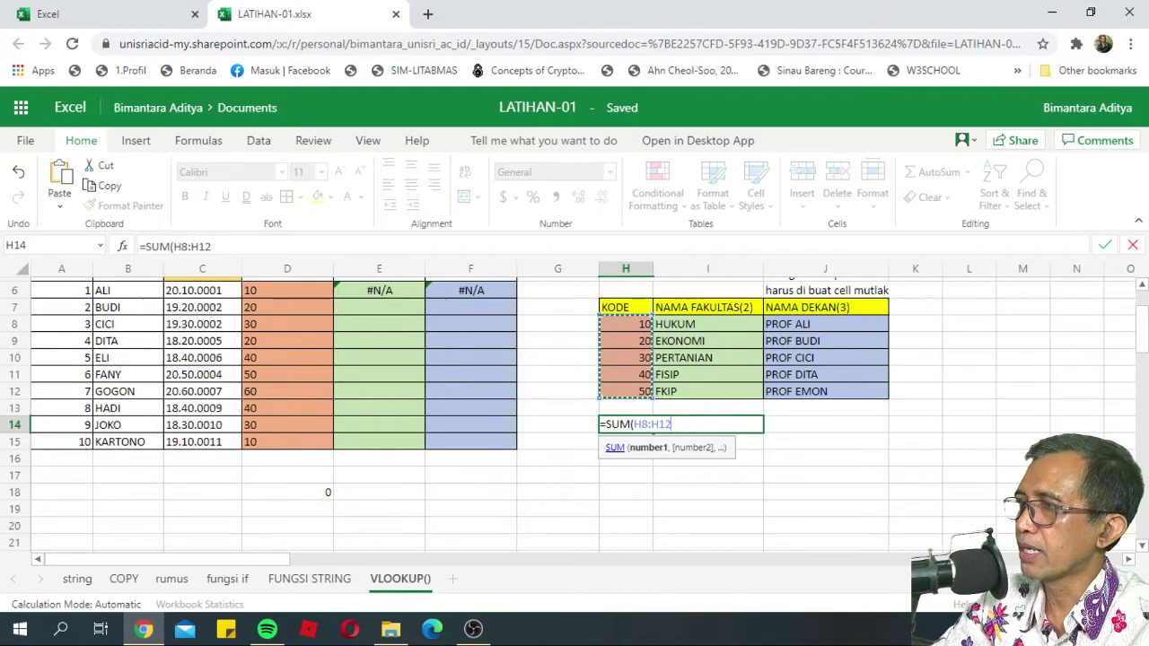
pyautogui.write(')')
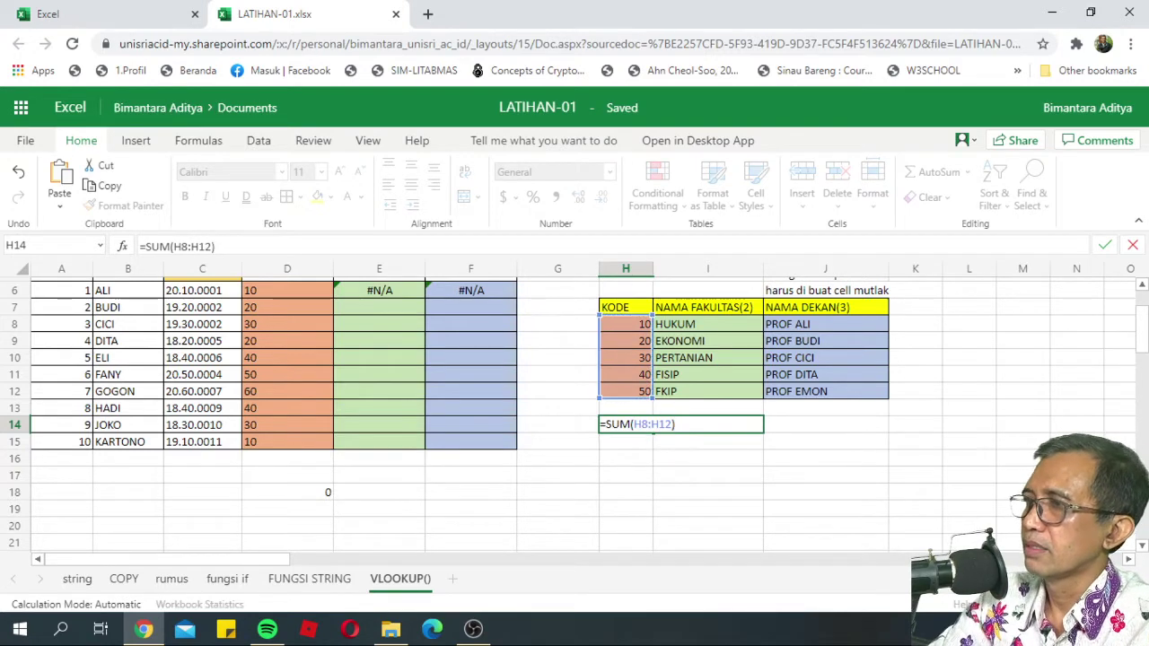
pyautogui.press('Return')
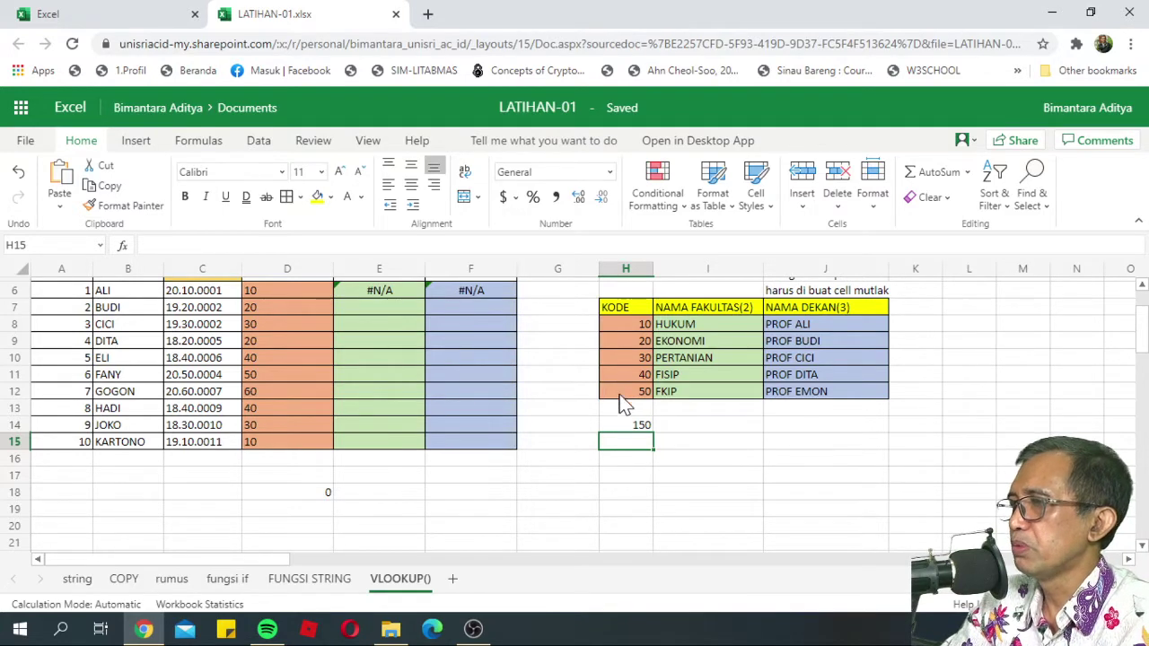
pyautogui.click(632, 427)
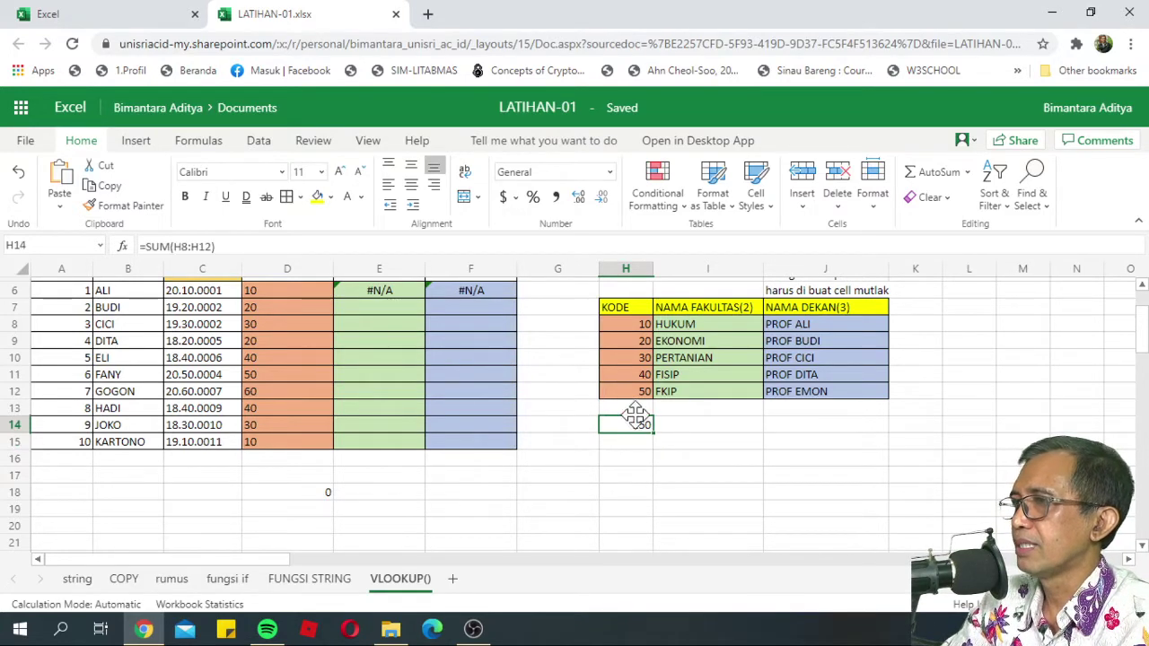
# Step: Compare the SUM in H14 and its codes H8:H12 with the SUM in D18 and its MID-based codes D6:D15
pyautogui.click(631, 326)
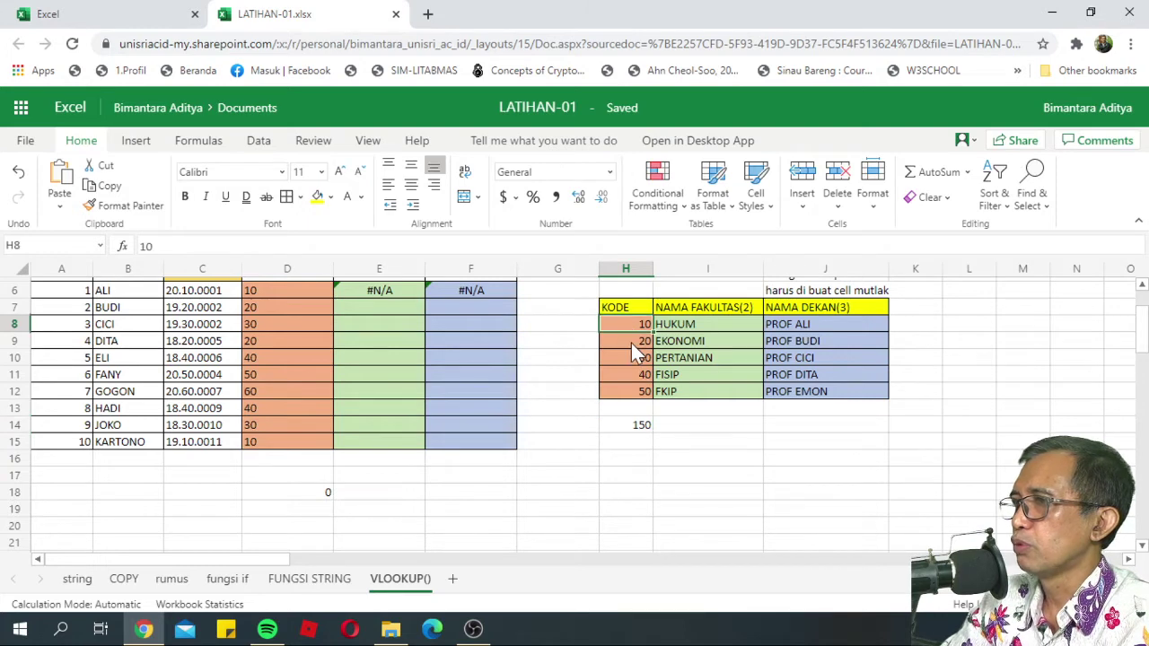
pyautogui.click(640, 426)
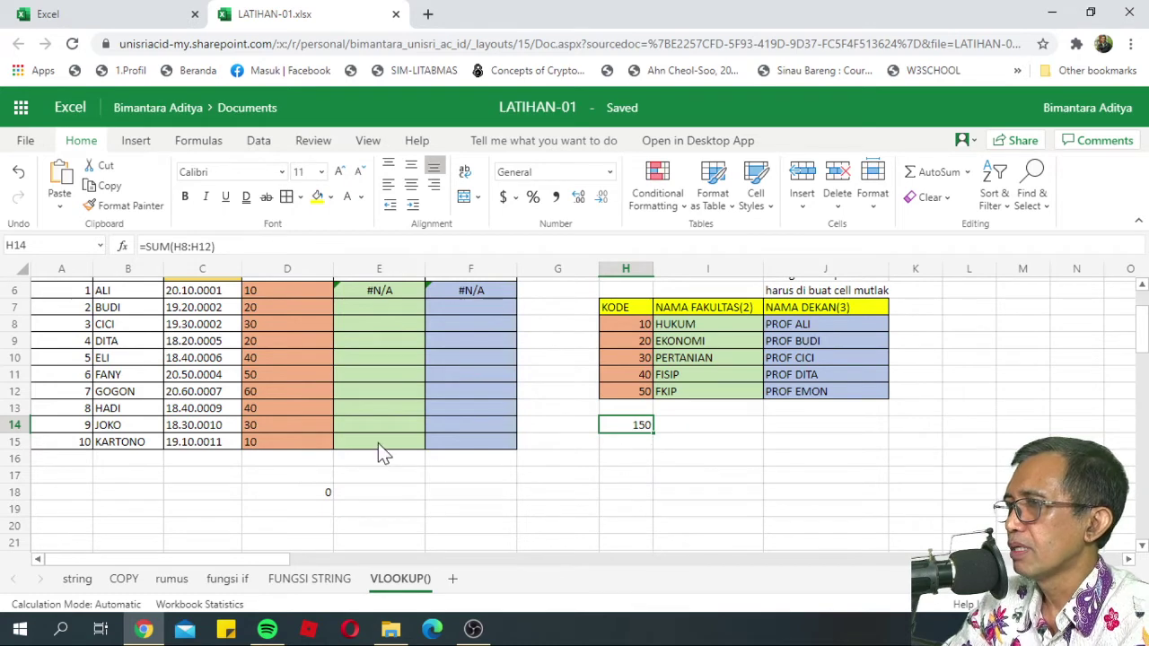
pyautogui.scroll(2, 377, 442)
pyautogui.moveTo(295, 374); pyautogui.dragTo(297, 526)
pyautogui.scroll(-2, 306, 519)
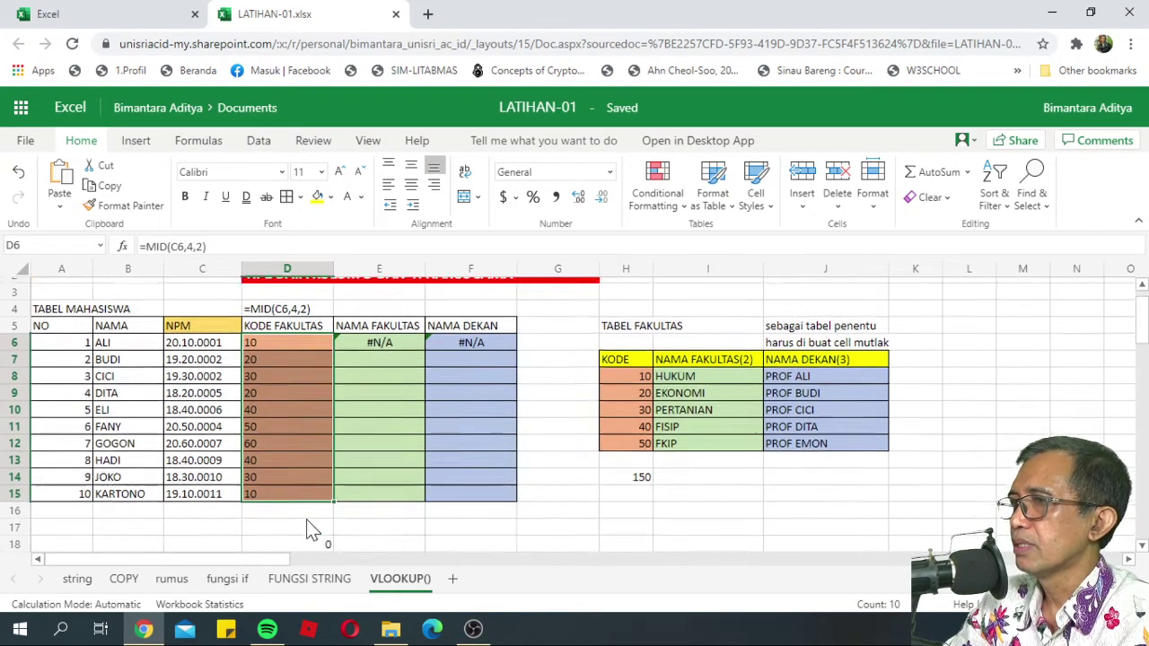
pyautogui.click(323, 495)
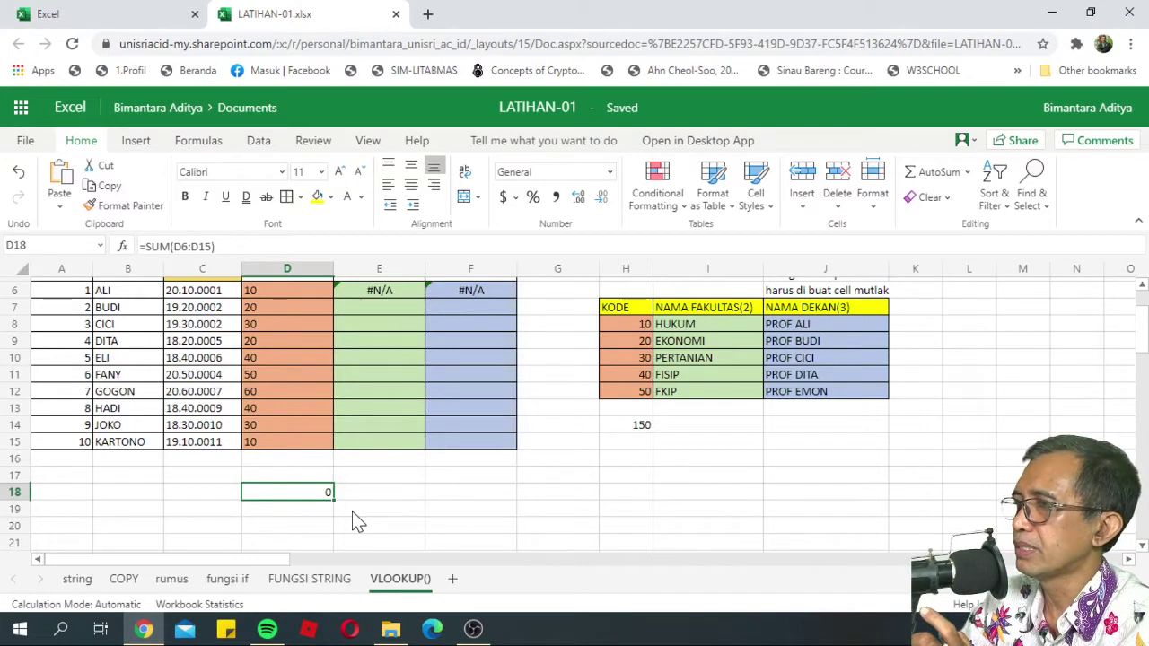
pyautogui.click(619, 360)
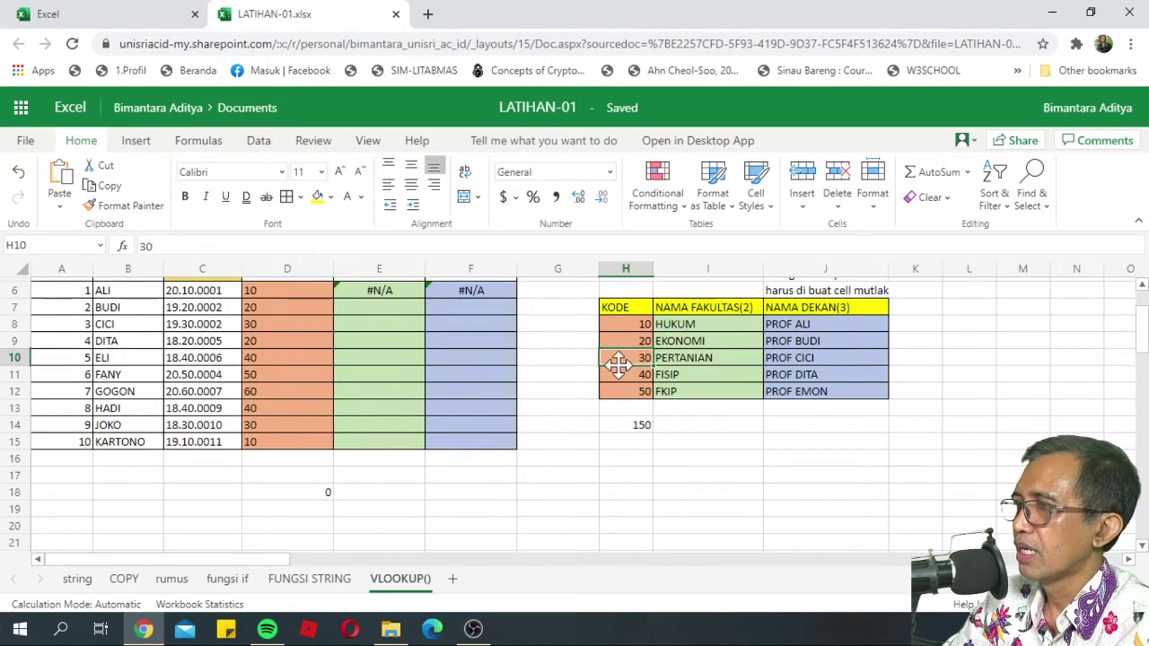
pyautogui.click(641, 428)
pyautogui.scroll(2, 641, 428)
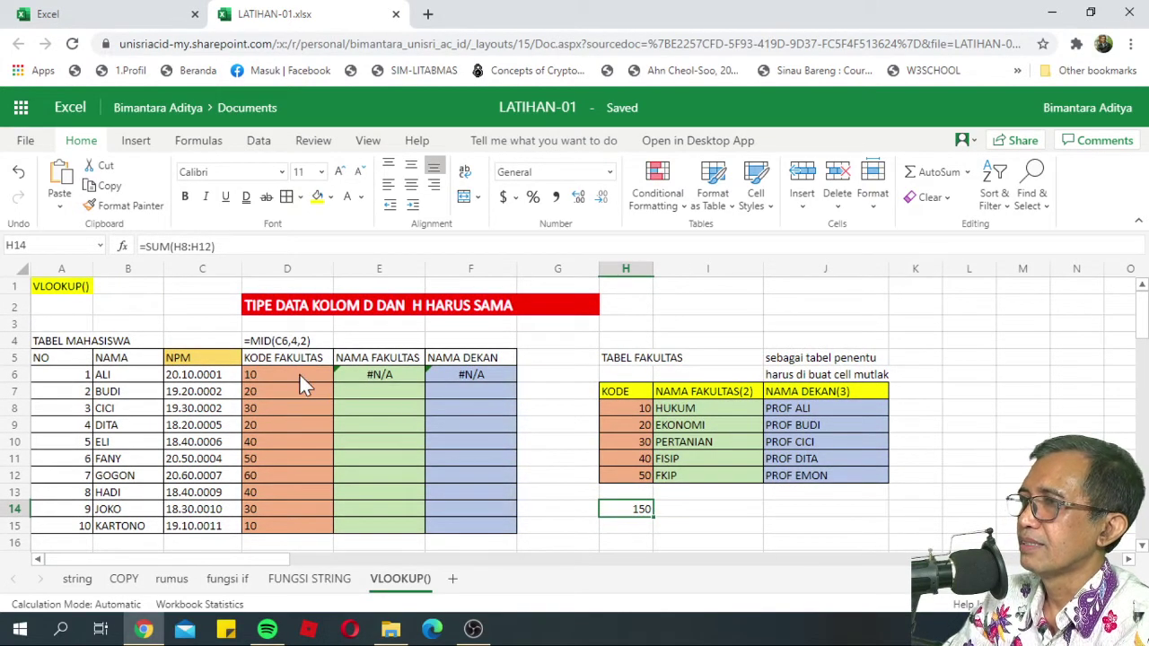
# Step: Compare the code ranges D6:D15 and H8:H12, and inspect the faculty name column and the VLOOKUP formula in E6
pyautogui.moveTo(296, 365); pyautogui.dragTo(296, 526)
pyautogui.moveTo(635, 410); pyautogui.dragTo(638, 480)
pyautogui.moveTo(379, 380); pyautogui.dragTo(374, 520)
pyautogui.click(362, 370)
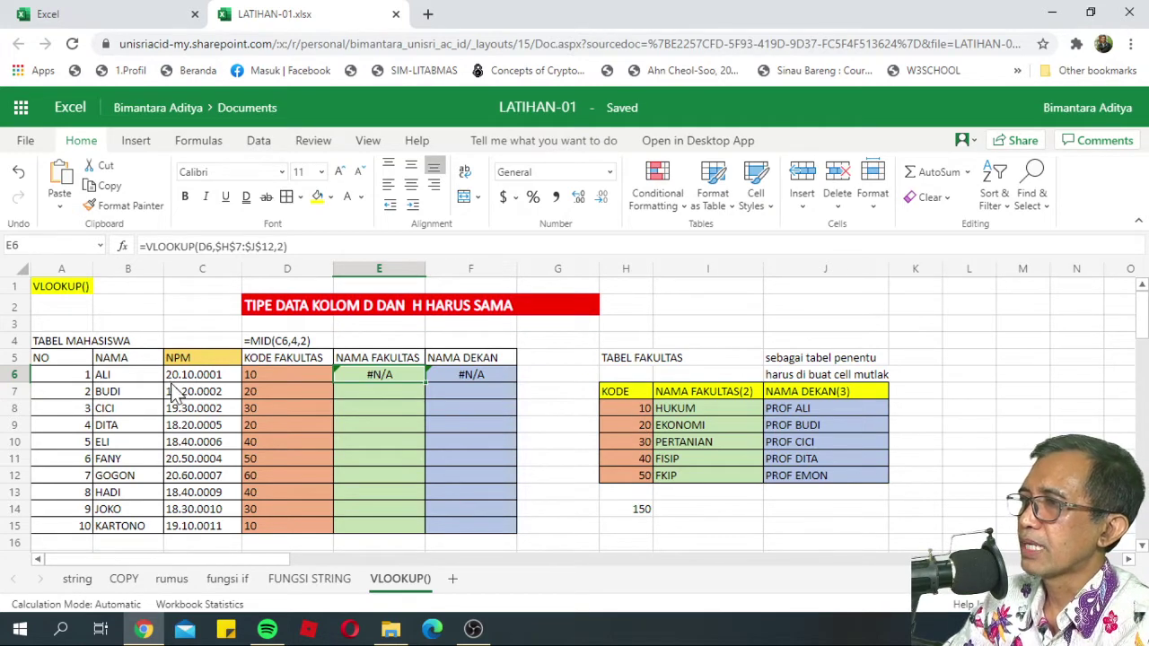
# Step: Replace the MID formula in D6 with the number 10
pyautogui.click(280, 377)
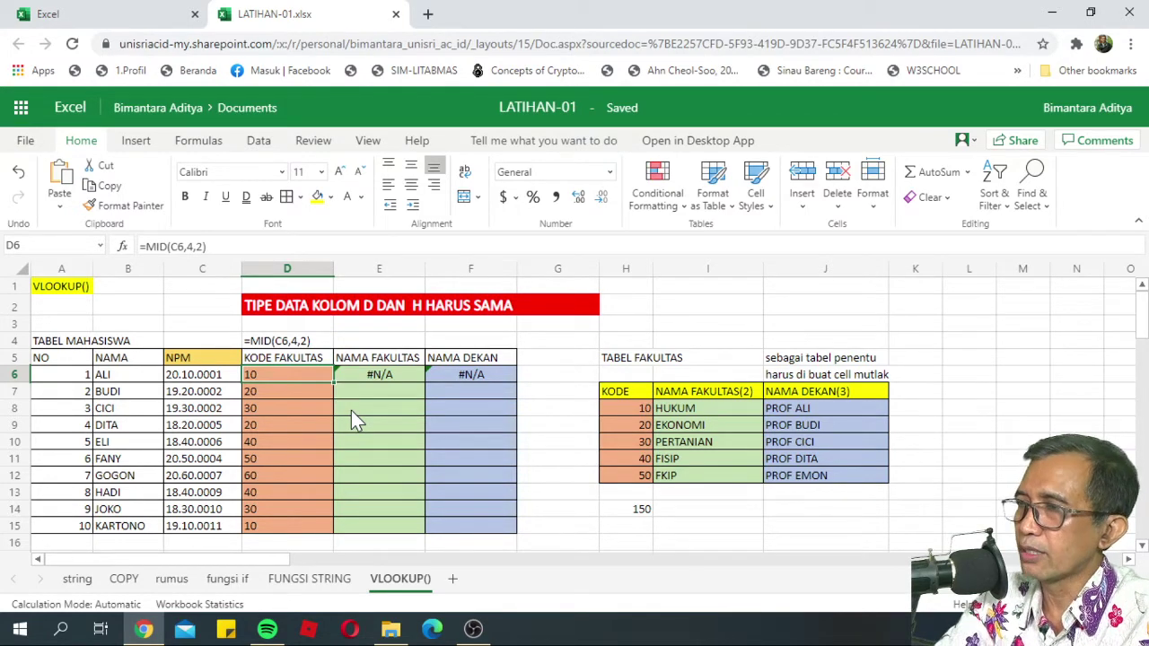
pyautogui.write('10')
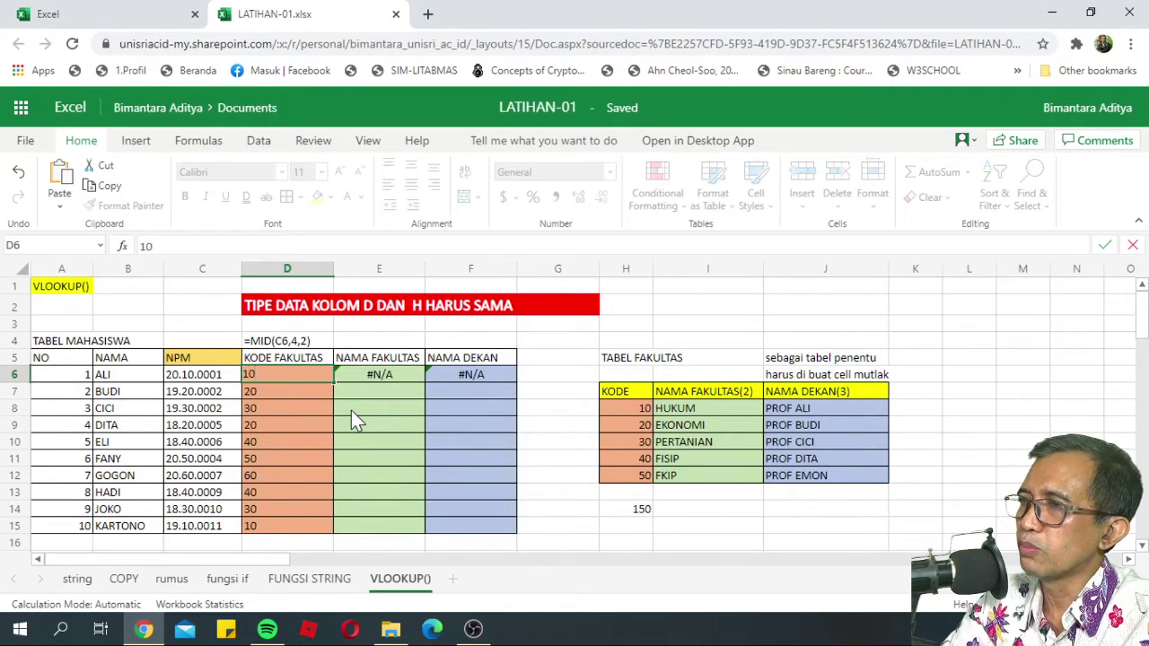
pyautogui.press('Return')
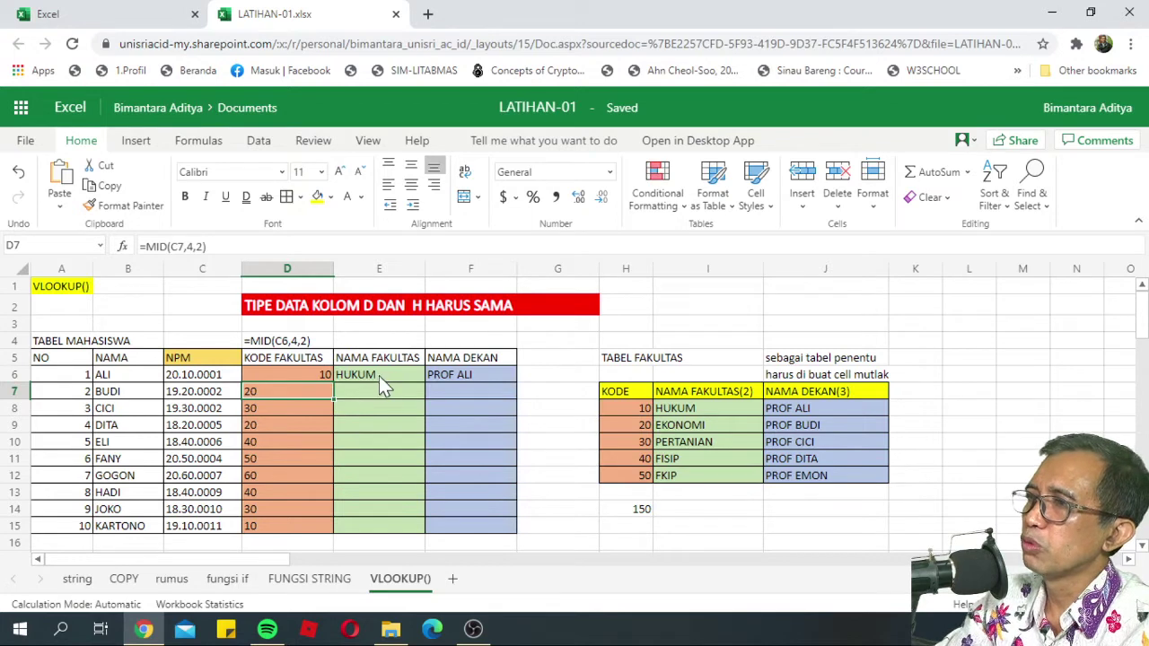
# Step: Fill the VLOOKUP formula from E6 down through E15 of the NAMA FAKULTAS column
pyautogui.click(379, 376)
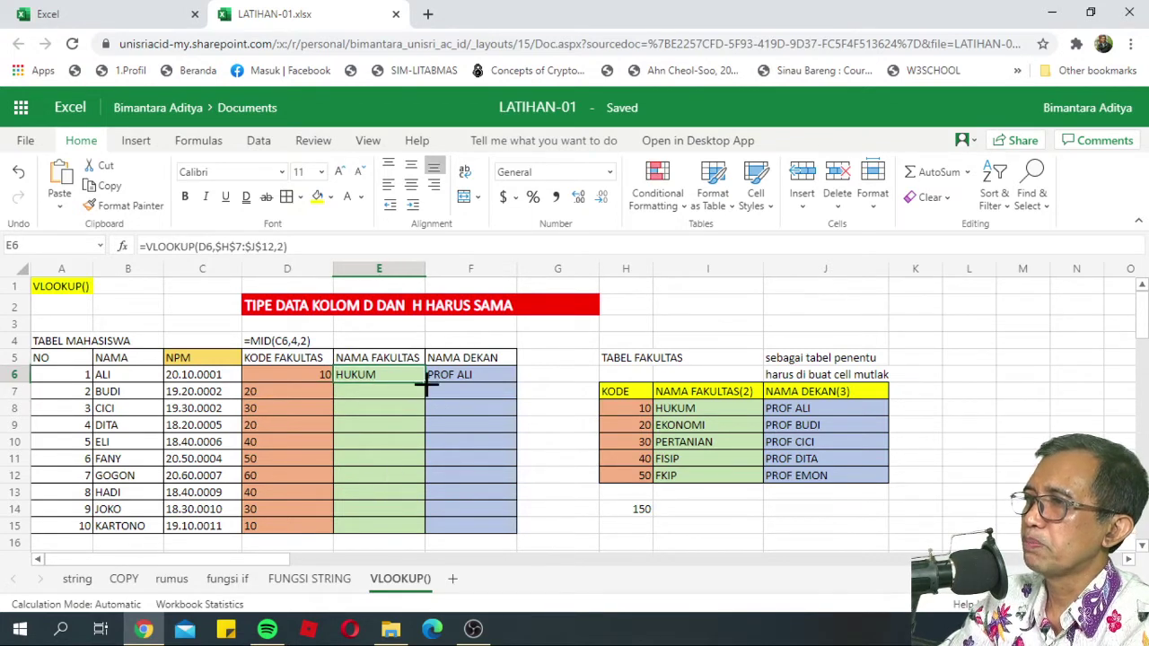
pyautogui.moveTo(424, 382); pyautogui.dragTo(419, 531)
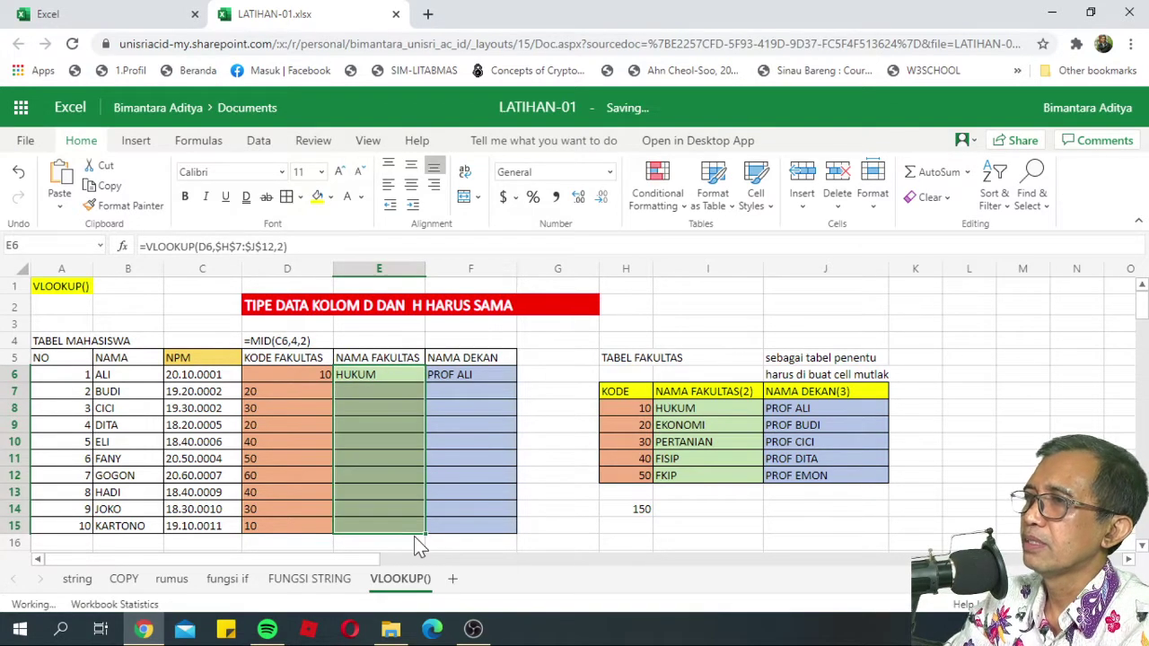
pyautogui.scroll(-2, 382, 494)
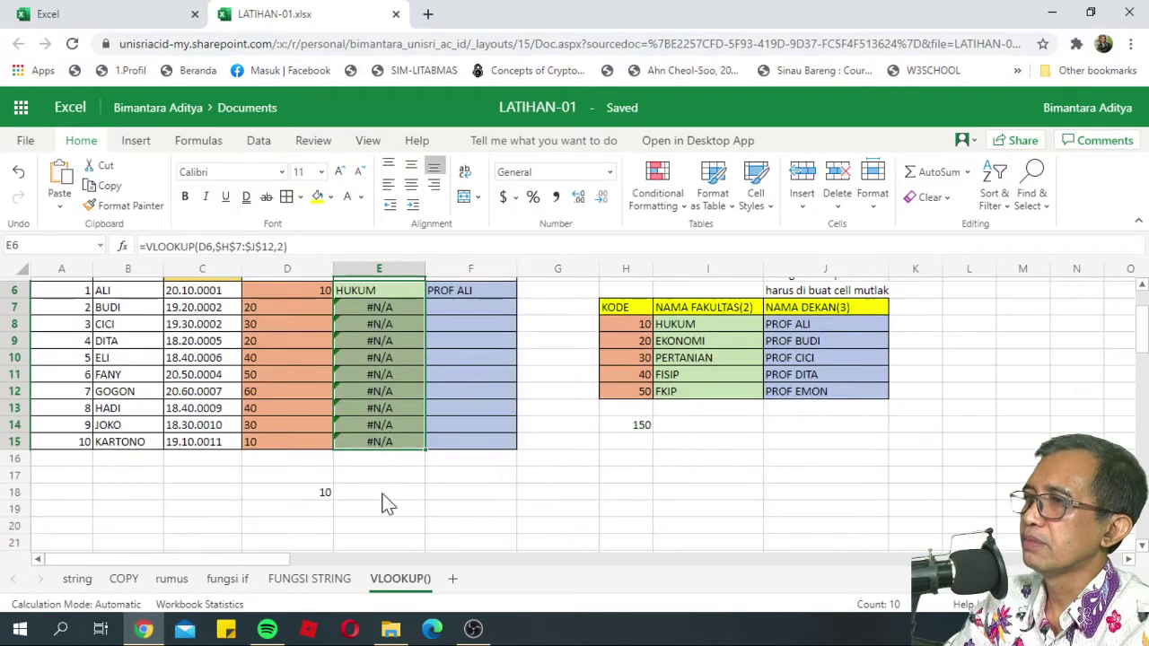
pyautogui.scroll(2, 380, 493)
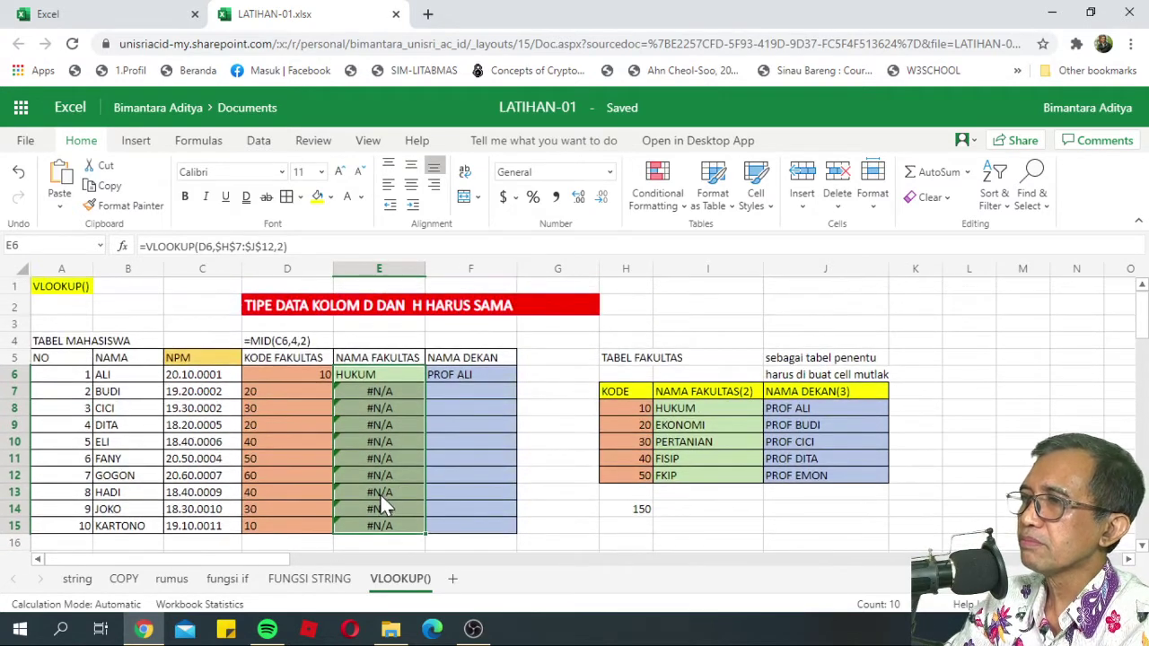
# Step: Check the numeric code in D6 and its lookup in E6 against H8 and I8, and review the SUM in D18
pyautogui.click(313, 369)
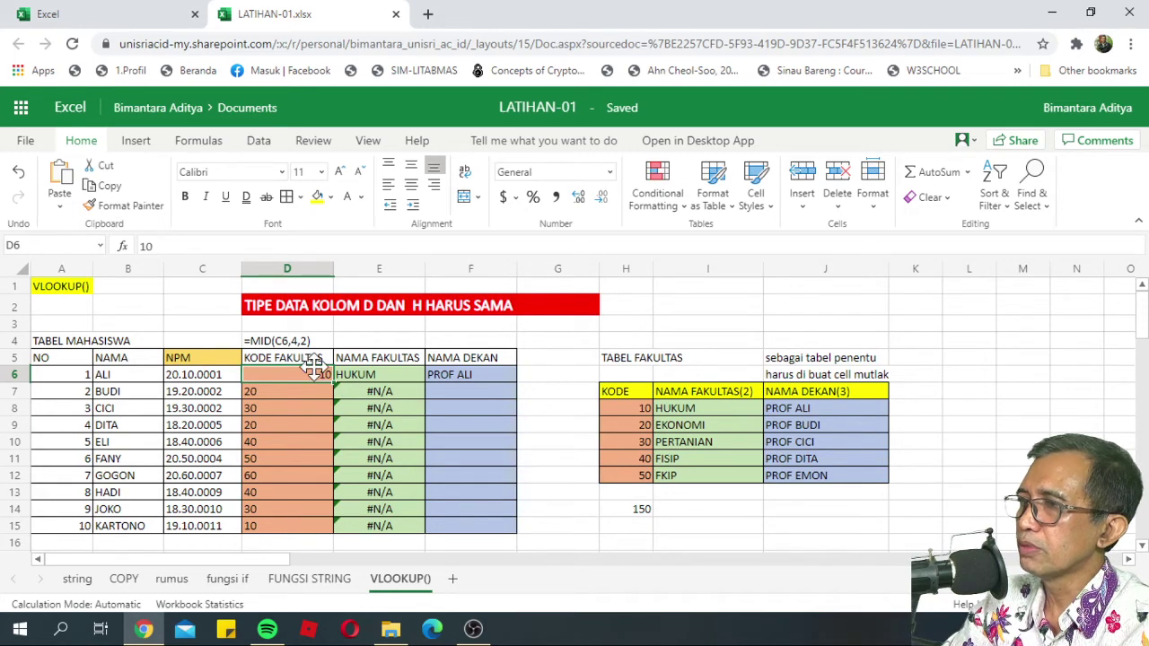
pyautogui.click(376, 376)
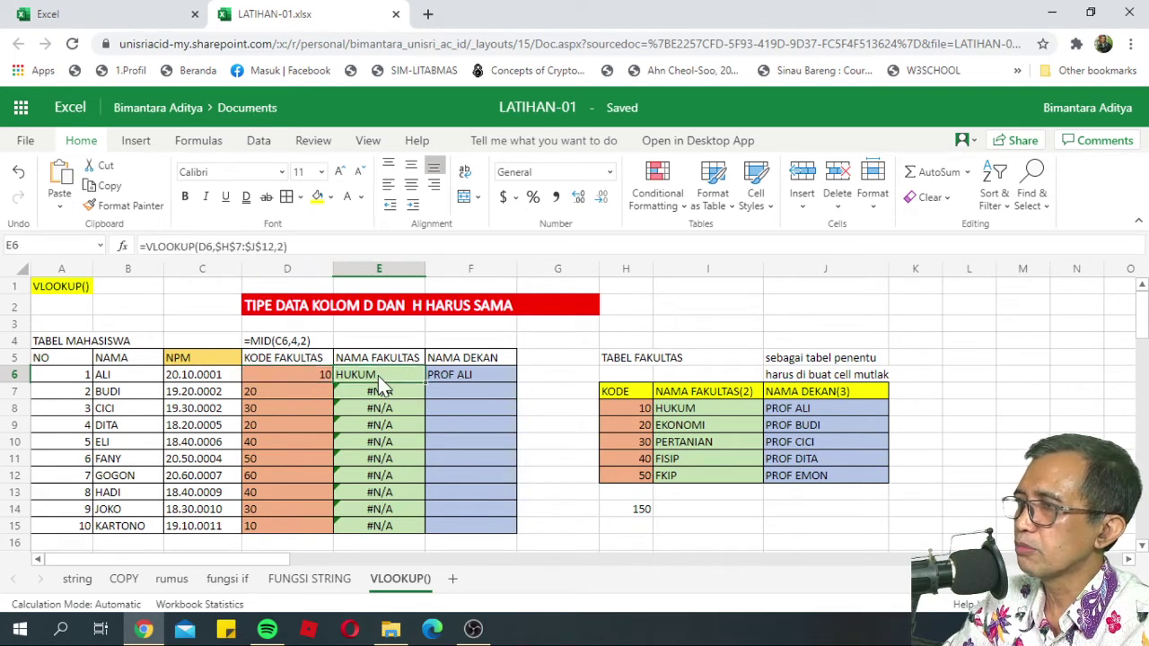
pyautogui.click(647, 410)
pyautogui.click(676, 418)
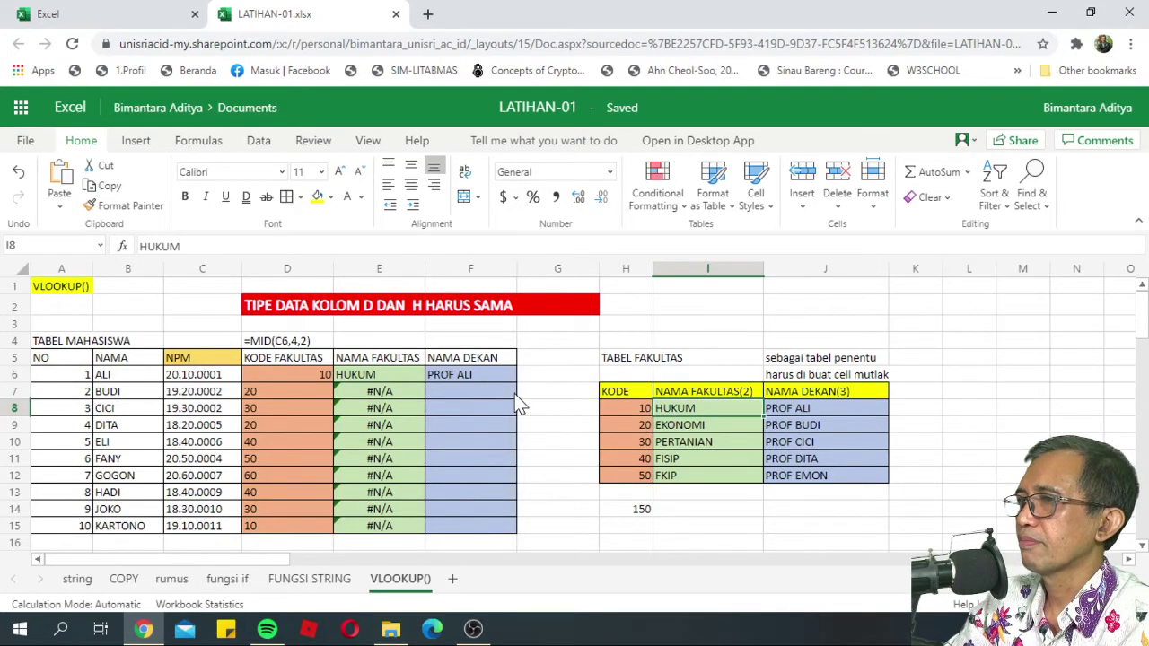
pyautogui.scroll(-2, 518, 404)
pyautogui.click(316, 495)
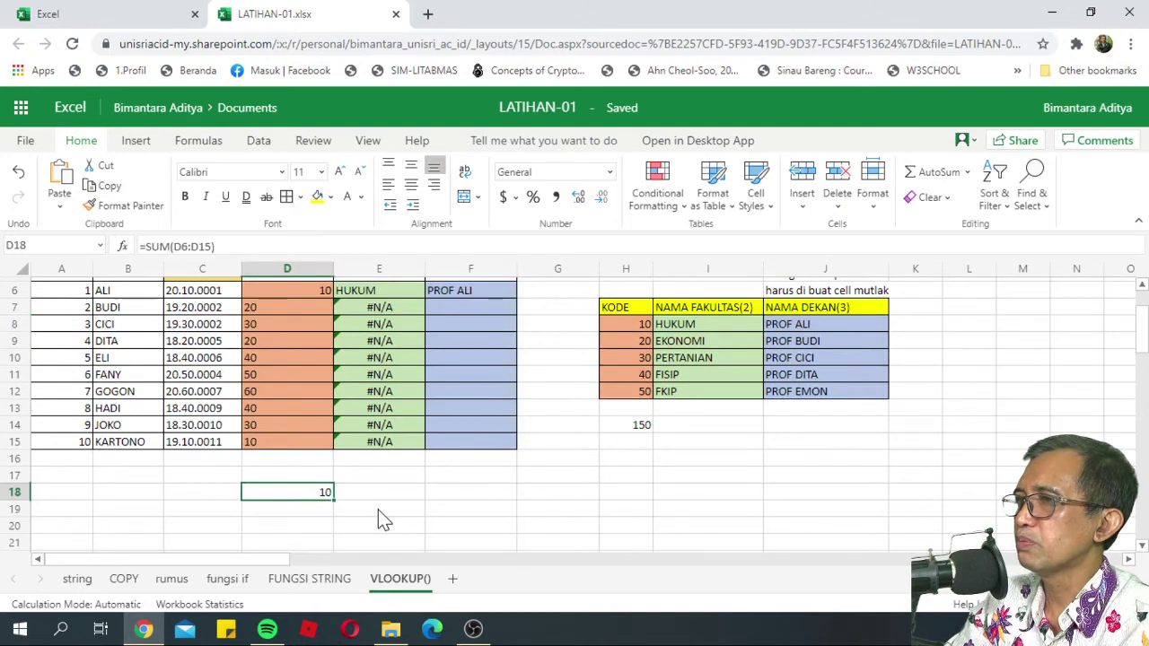
pyautogui.scroll(2, 378, 507)
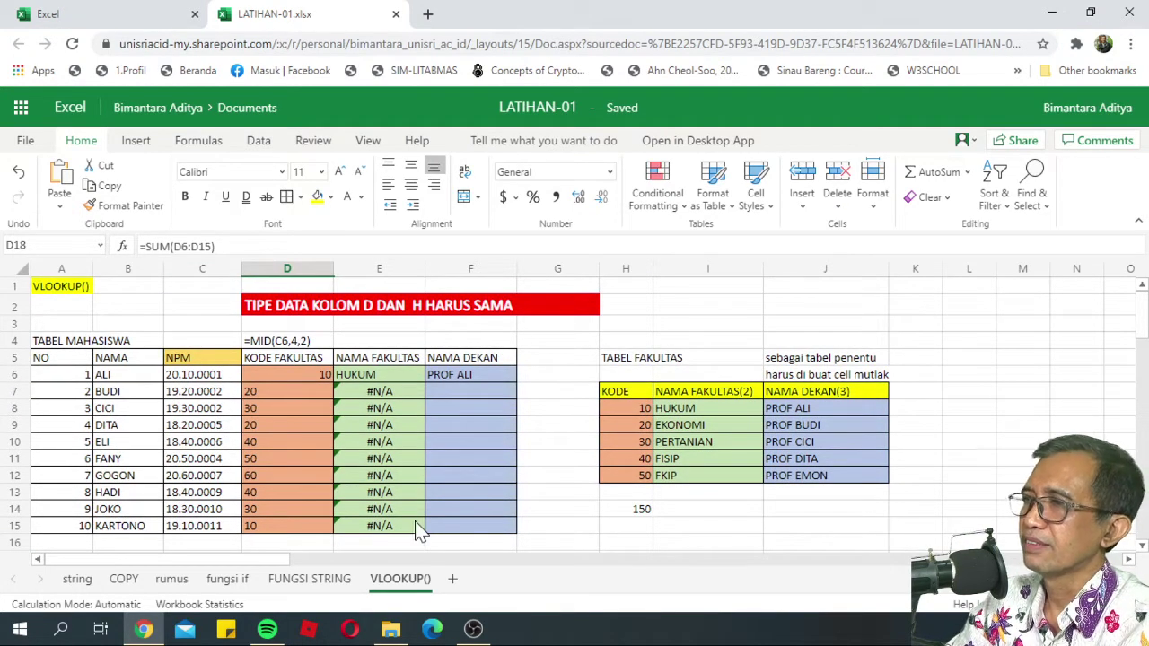
# Step: Replace the MID formula in D15 with the number 10 and check the SUM in D18
pyautogui.click(313, 395)
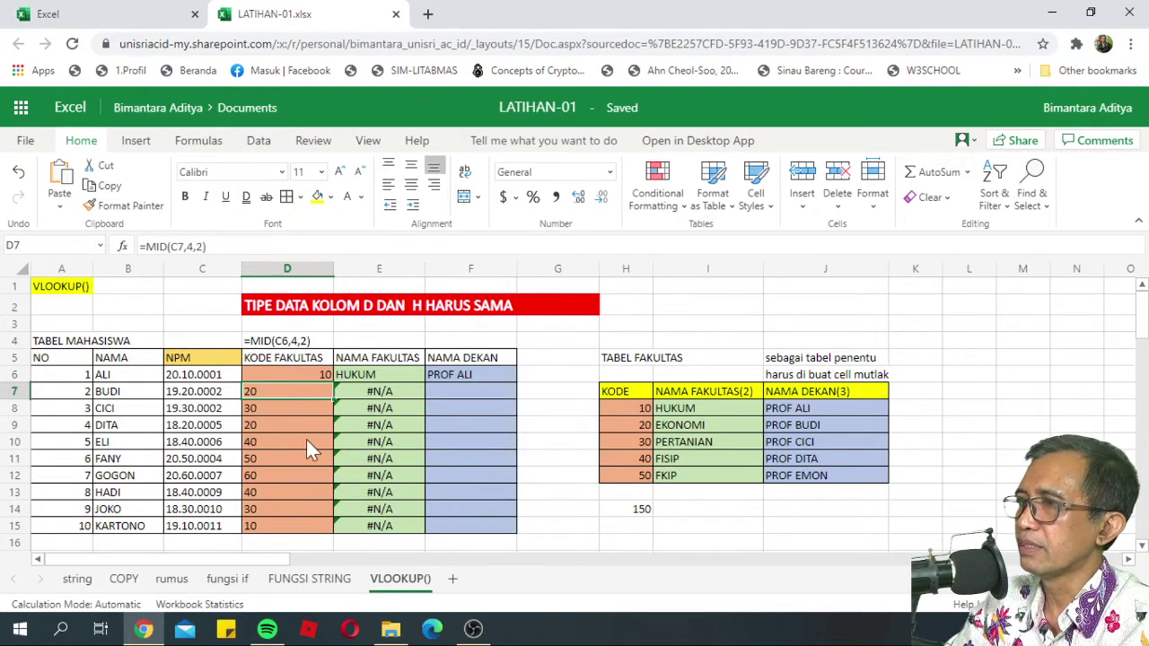
pyautogui.click(305, 528)
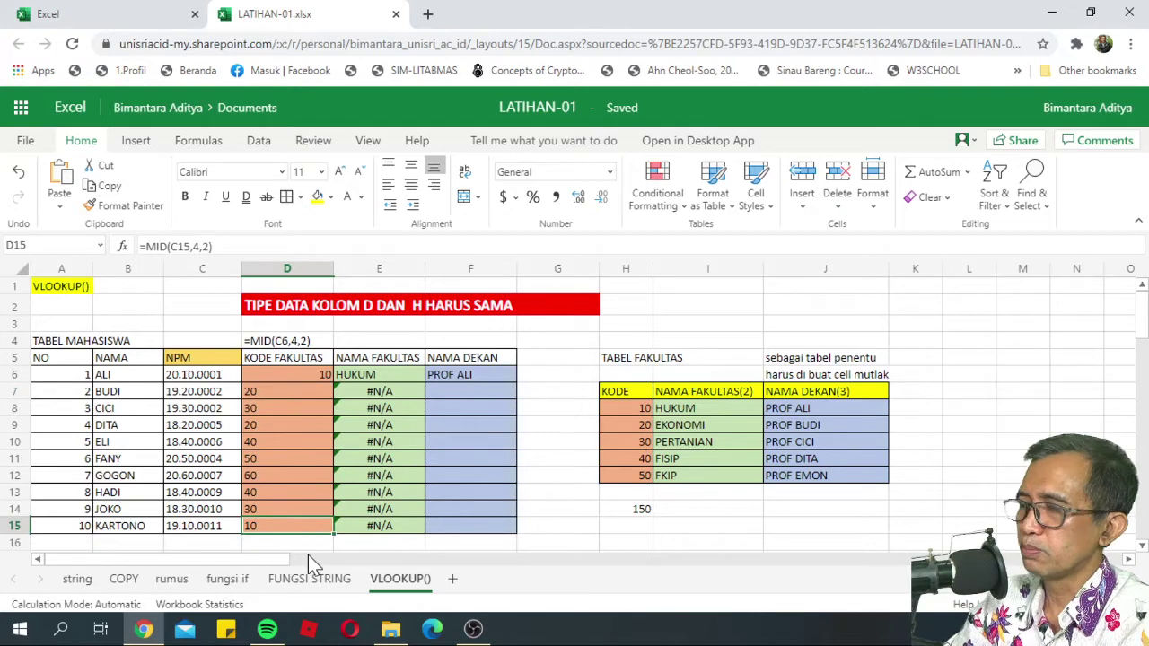
pyautogui.write('10')
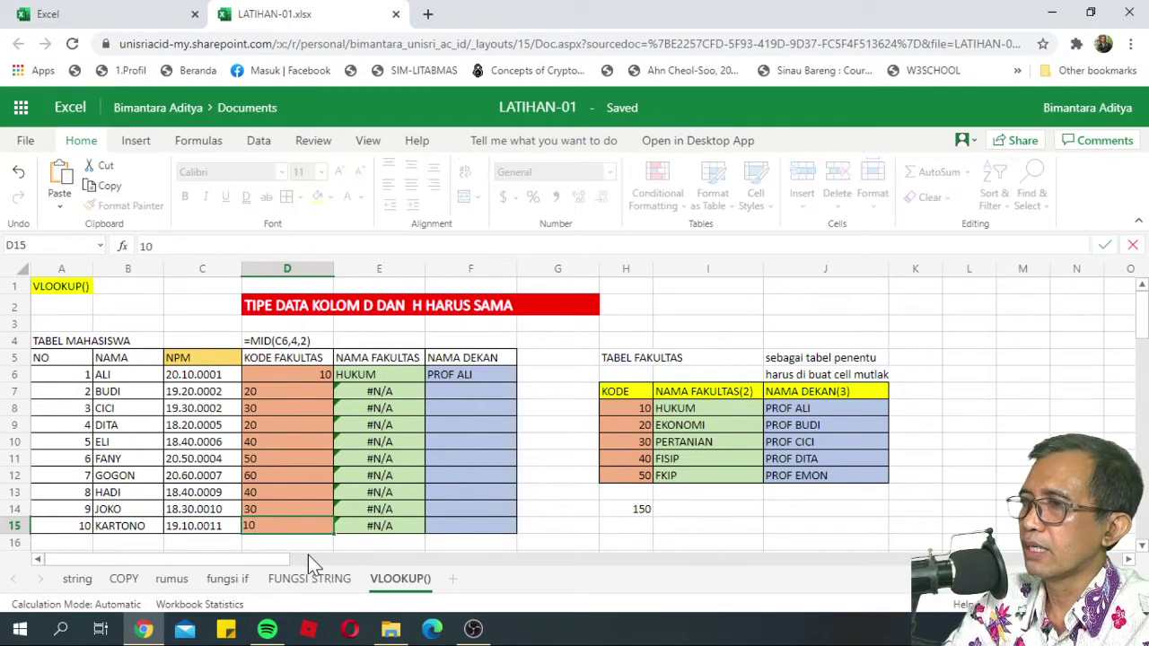
pyautogui.press('Return')
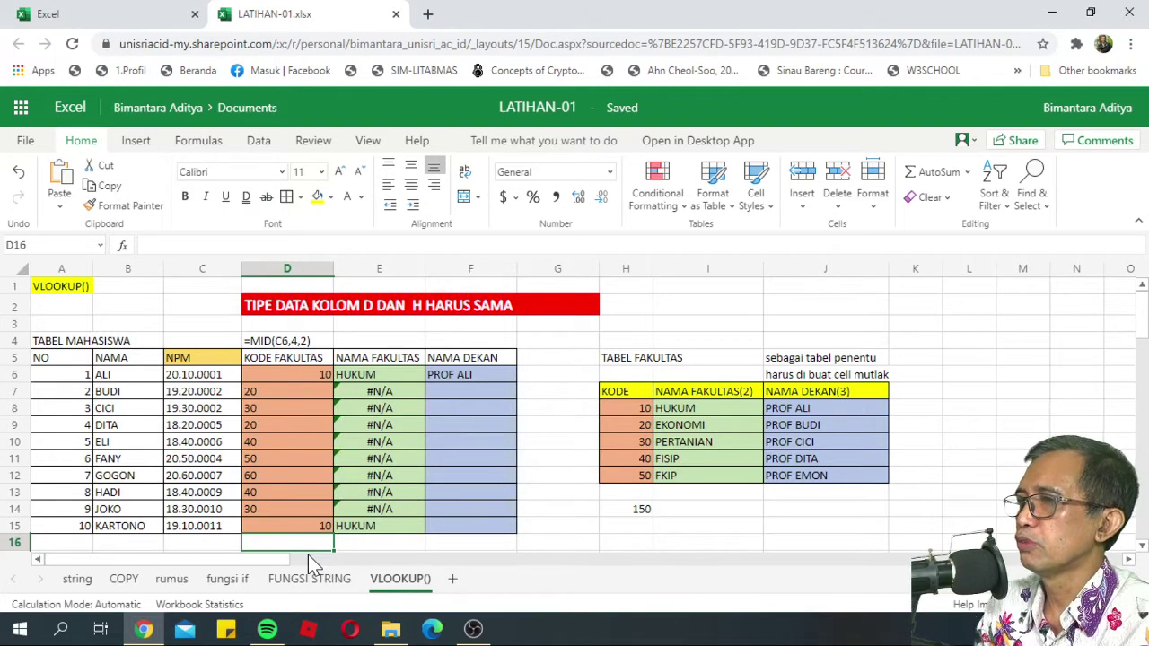
pyautogui.scroll(-2, 338, 542)
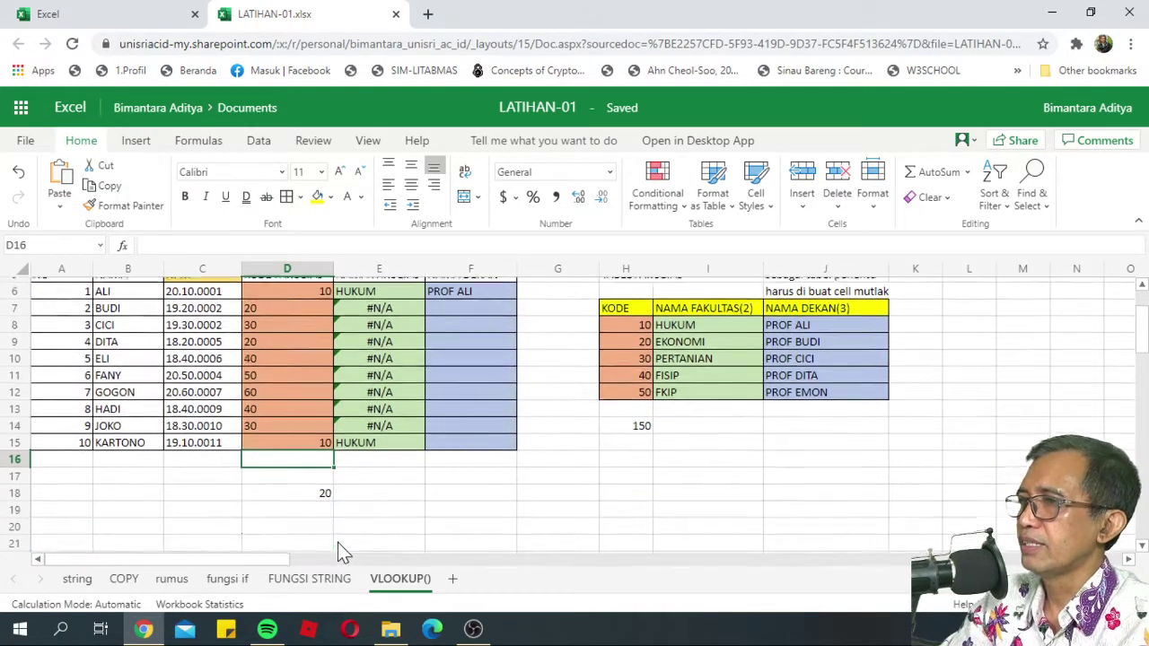
pyautogui.click(326, 491)
pyautogui.scroll(2, 339, 528)
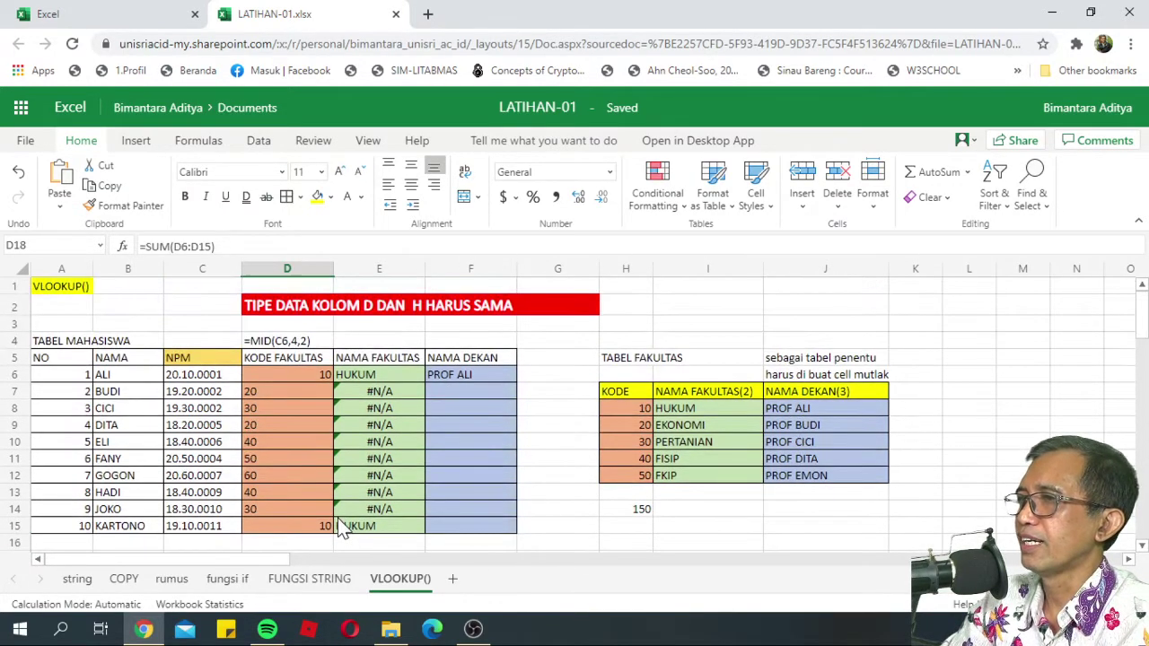
# Step: Replace the MID formula in D7 with the number 20
pyautogui.moveTo(262, 393); pyautogui.dragTo(271, 508)
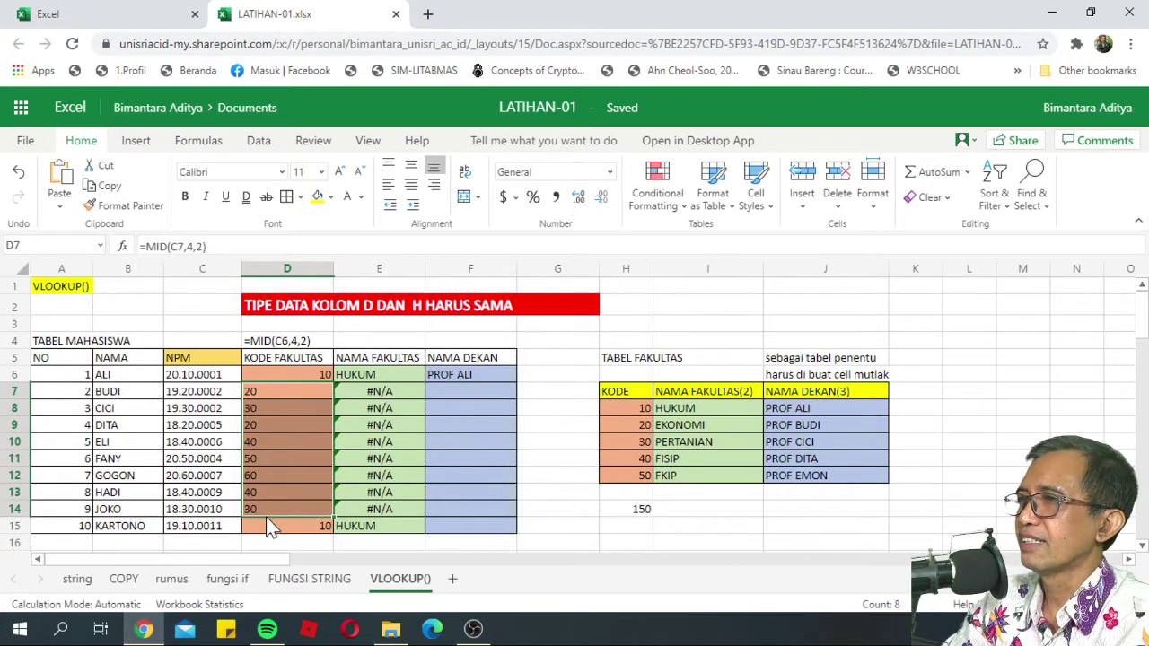
pyautogui.click(286, 391)
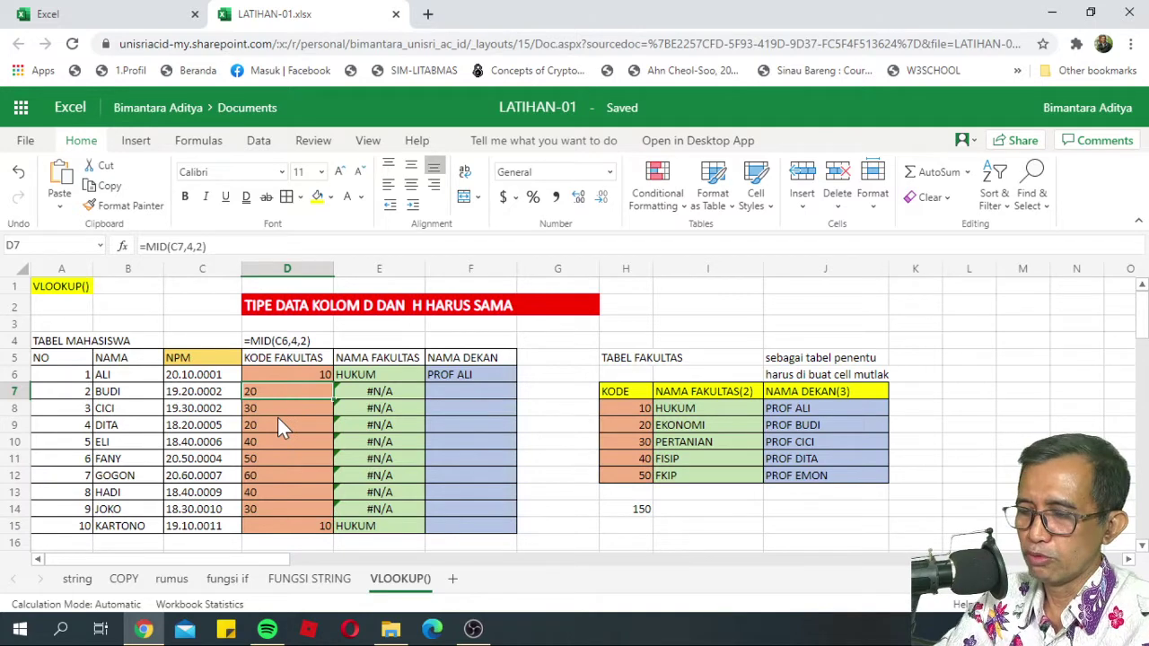
pyautogui.write('20')
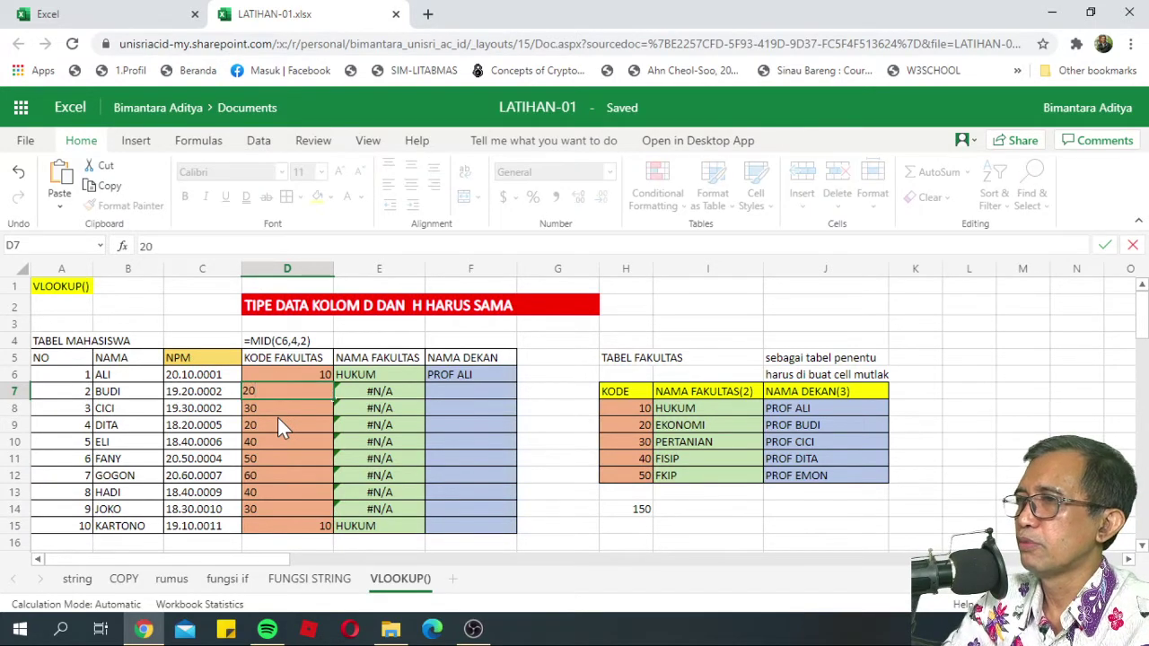
pyautogui.press('Return')
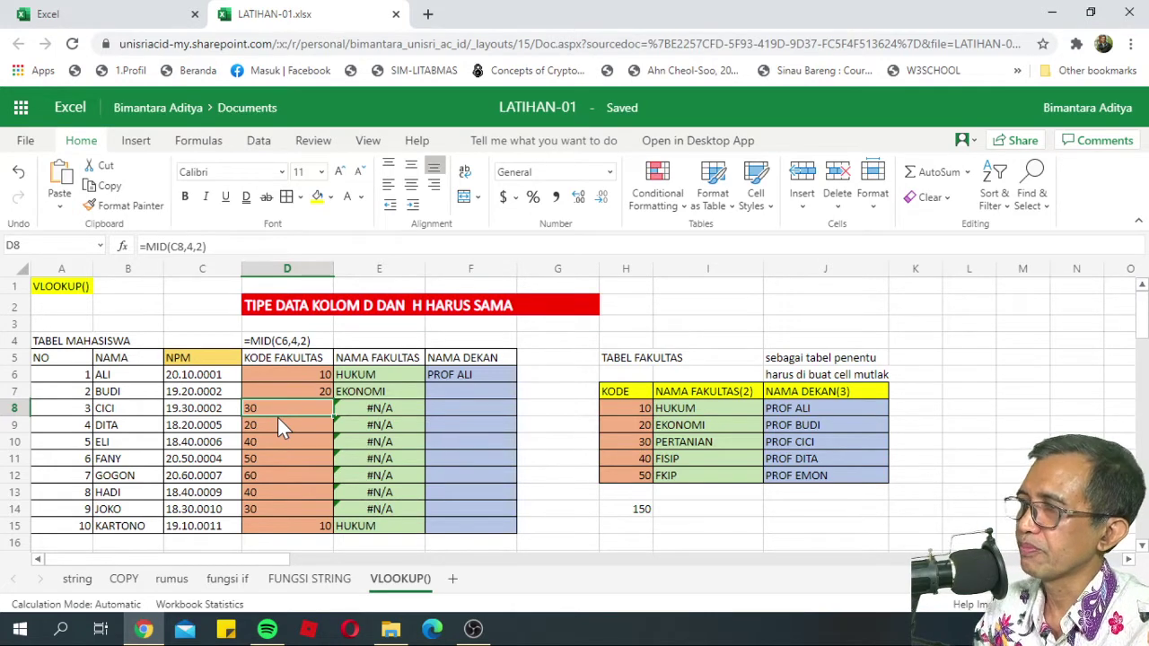
# Step: Review the SUM in D18, the VLOOKUP formula in E6 and the MID-based code in D8
pyautogui.scroll(-2, 299, 410)
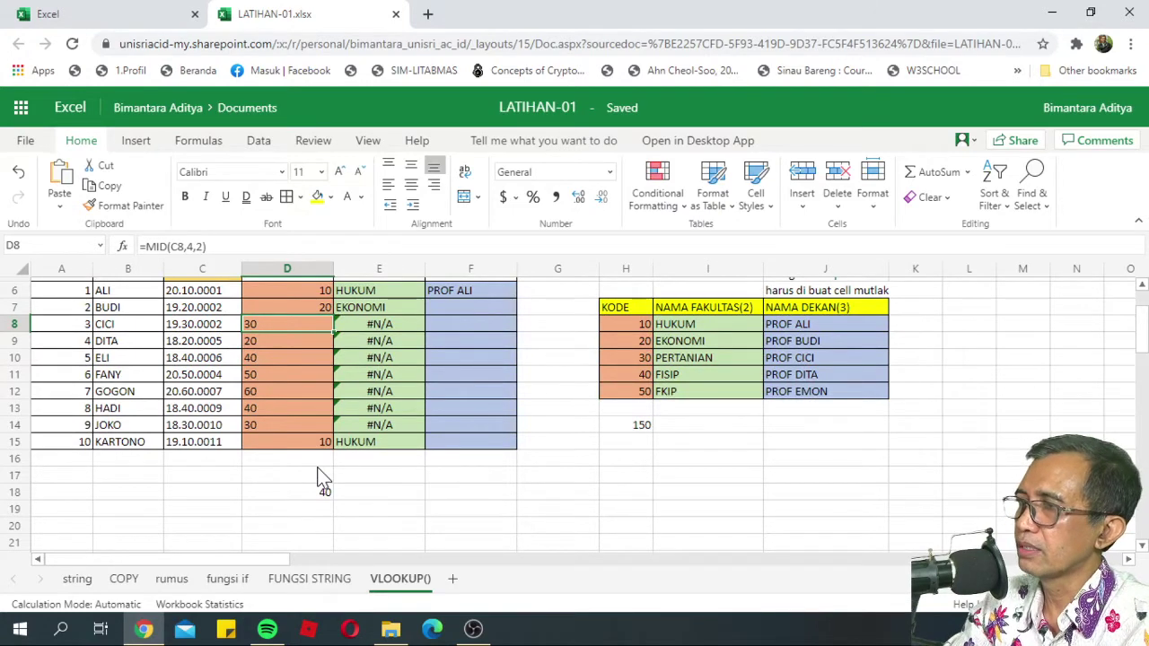
pyautogui.scroll(2, 317, 478)
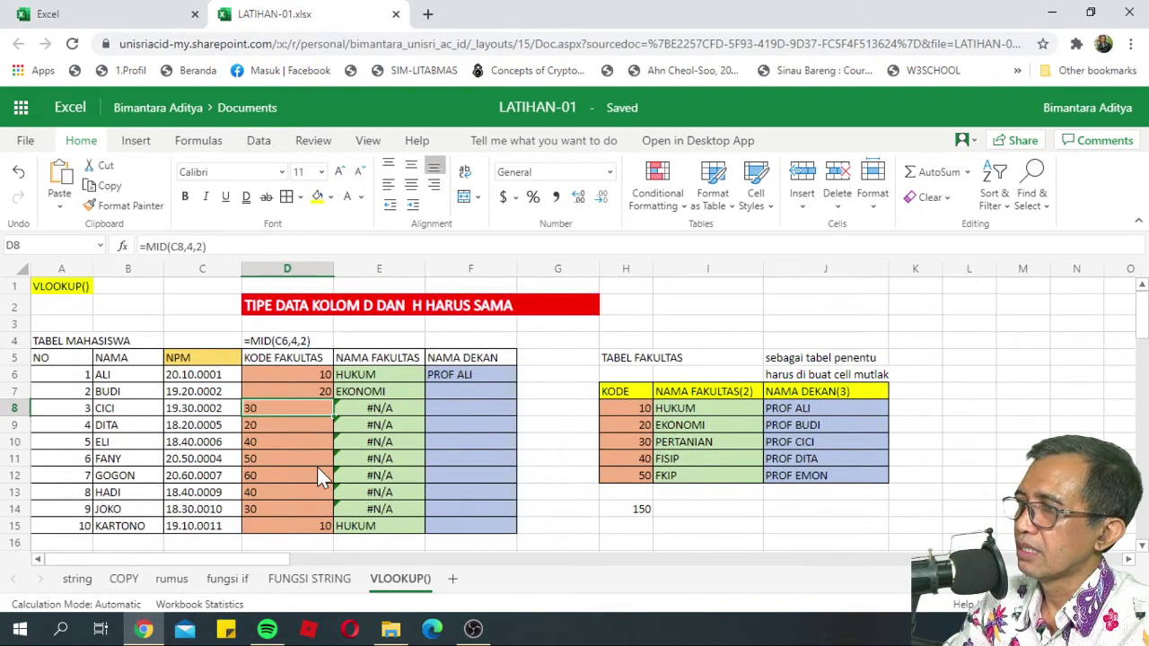
pyautogui.scroll(-2, 319, 477)
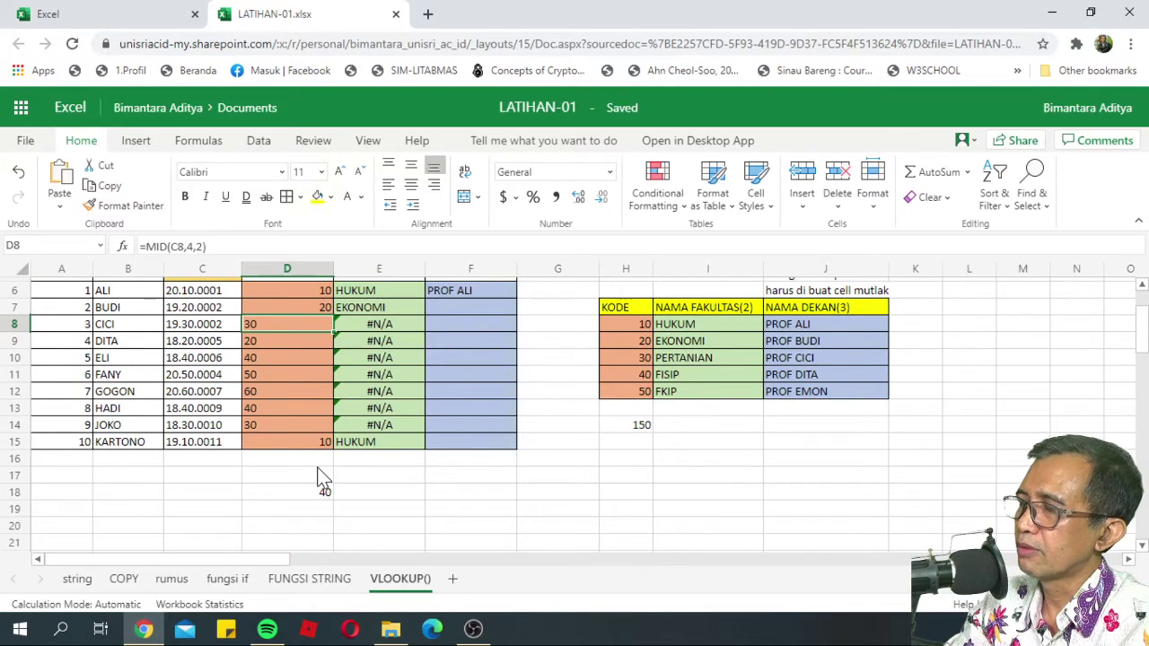
pyautogui.scroll(2, 318, 467)
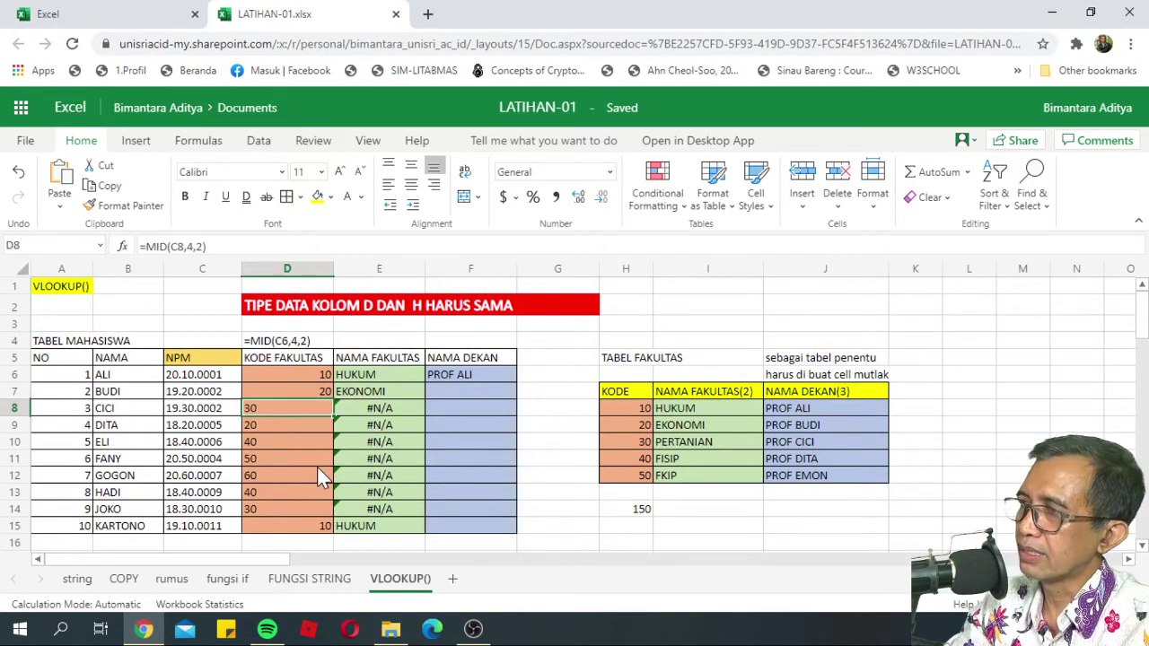
pyautogui.click(390, 372)
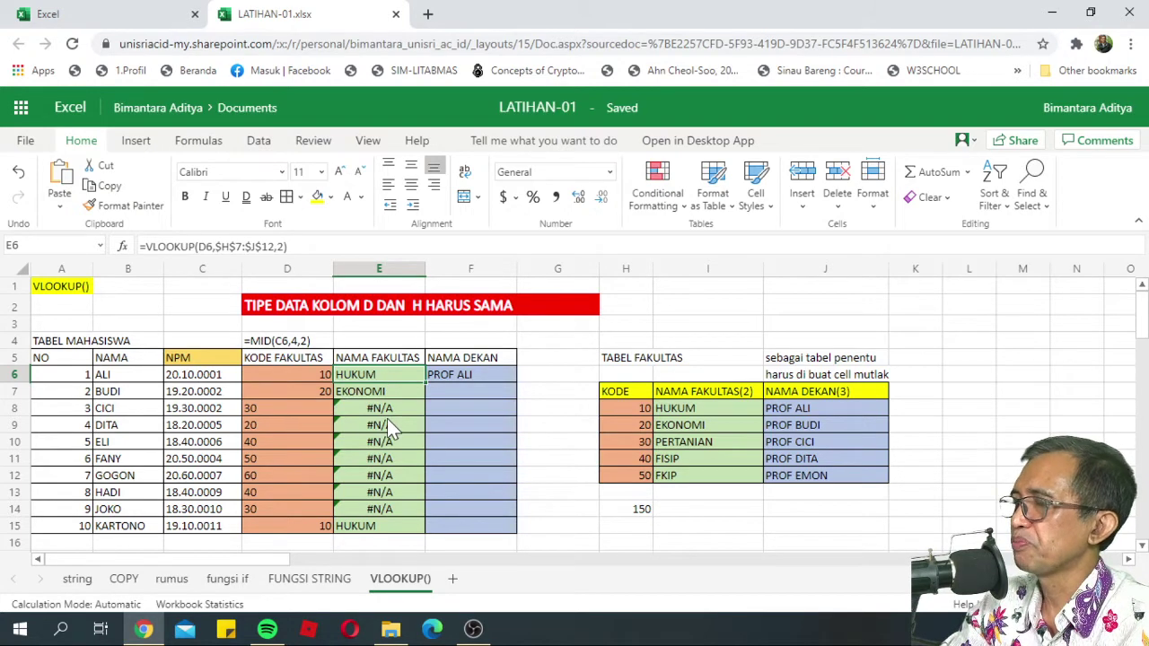
pyautogui.click(301, 401)
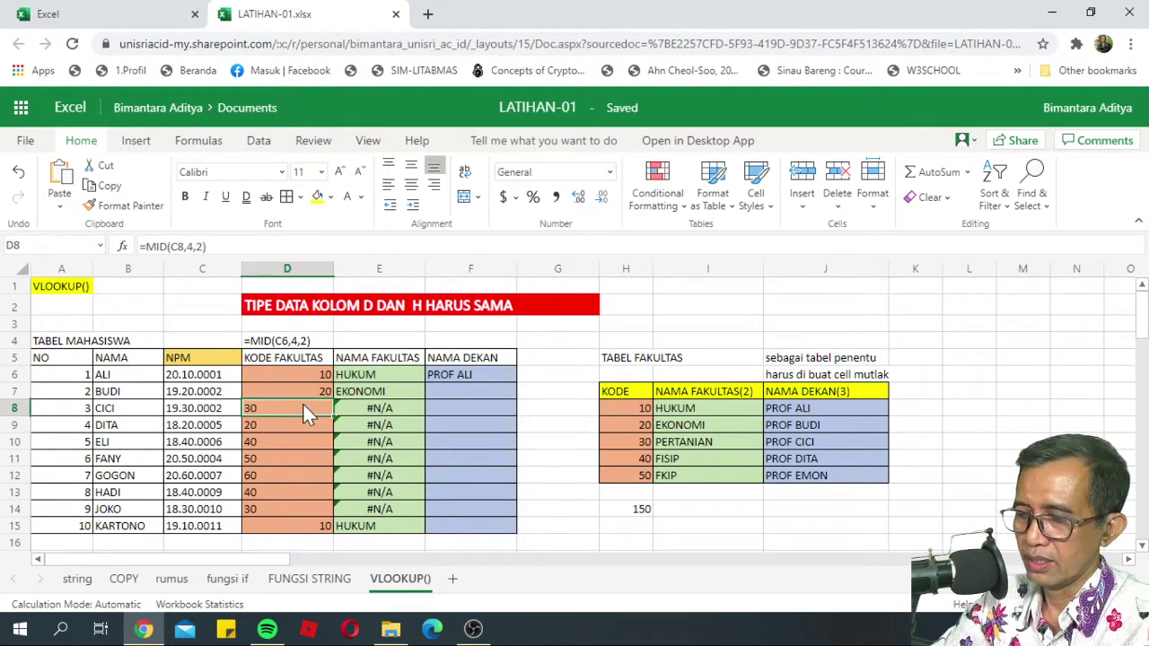
# Step: Replace the MID formulas in D8 and D9 with the numbers 30 and 20
pyautogui.write('30')
pyautogui.press('Return')
pyautogui.write('2')
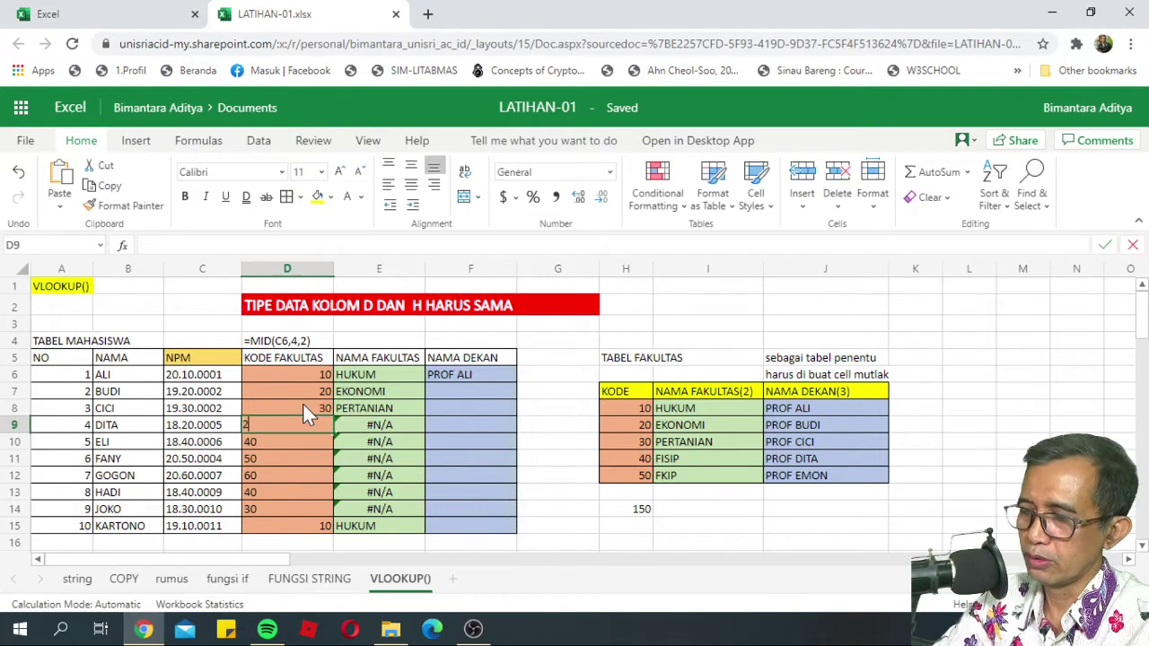
pyautogui.write('0')
pyautogui.press('Return')
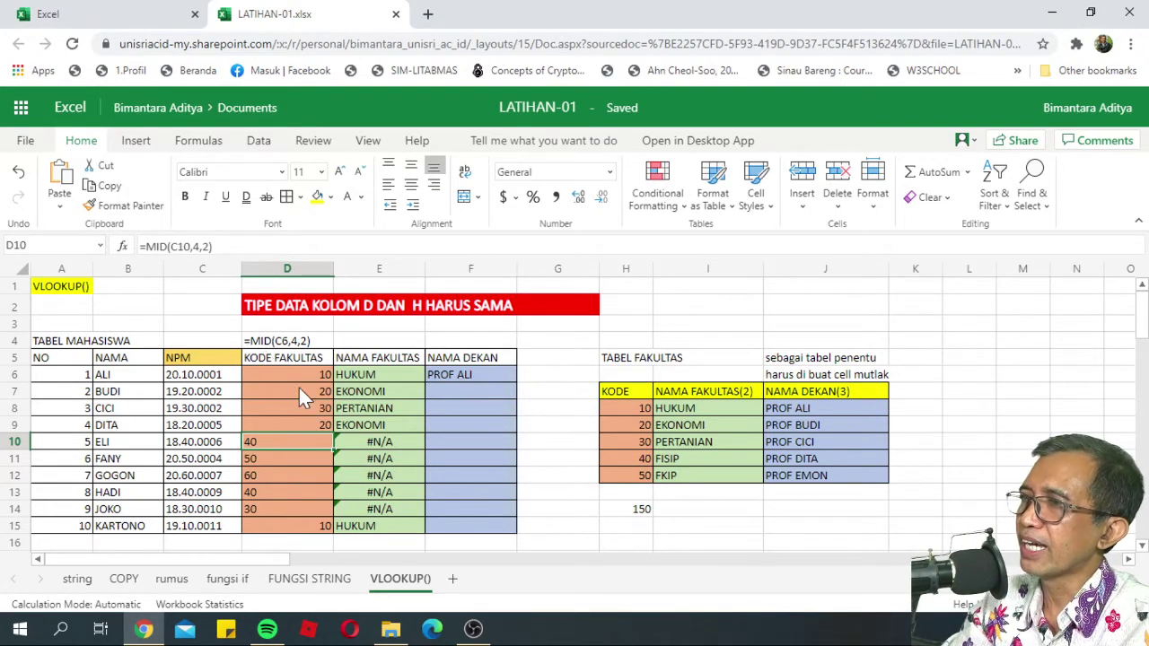
# Step: Review the faculty codes in D6:D14, the MID formula text in D4, and the lookup value and column index of E6's VLOOKUP
pyautogui.moveTo(294, 370); pyautogui.dragTo(297, 517)
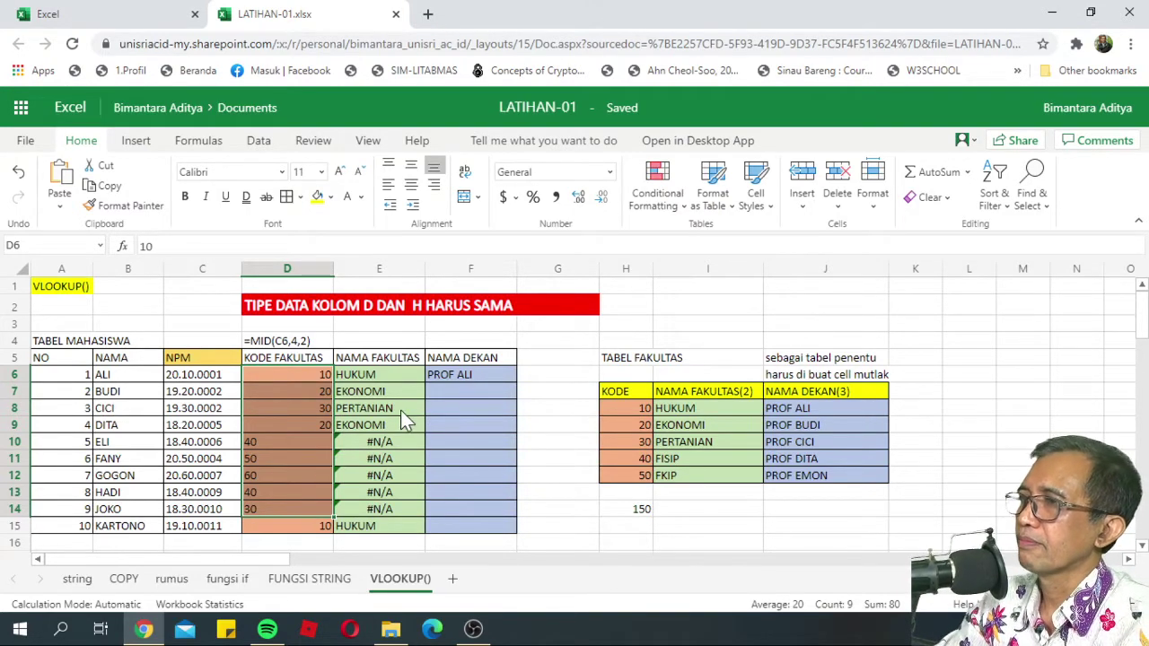
pyautogui.click(393, 377)
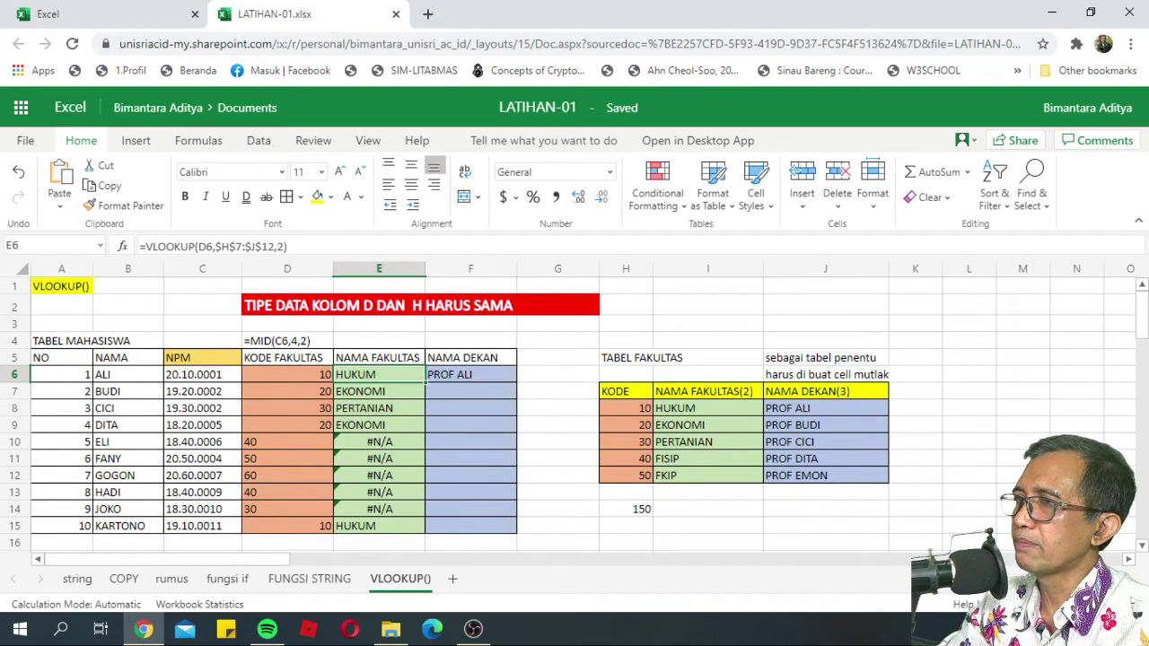
pyautogui.click(213, 246)
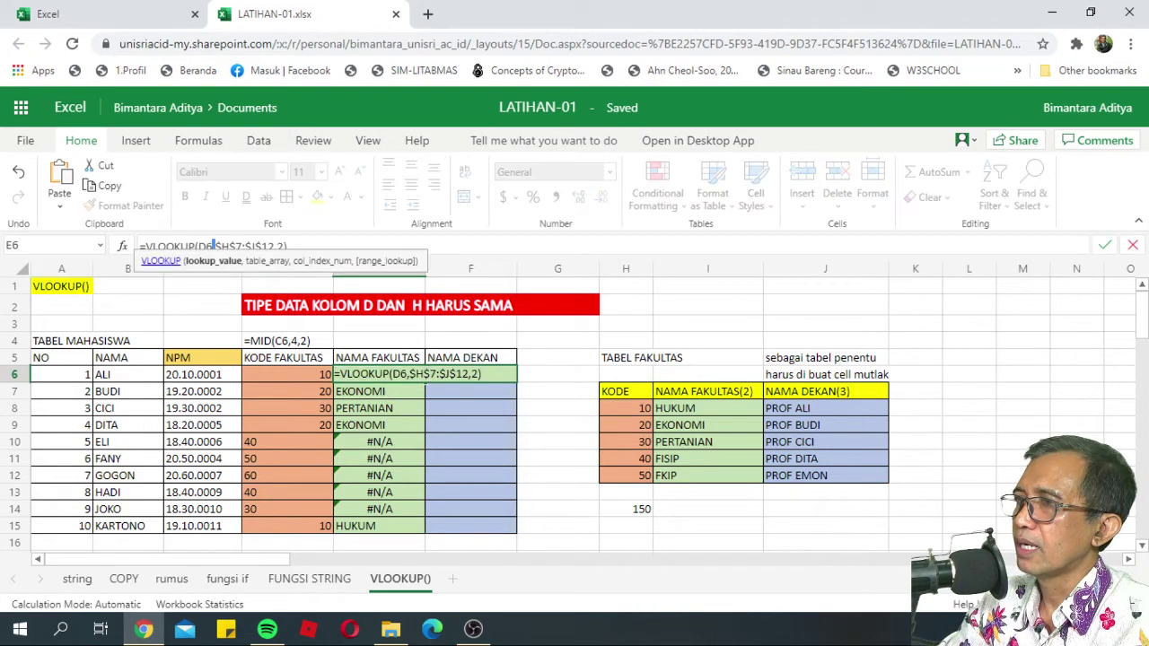
pyautogui.click(325, 345)
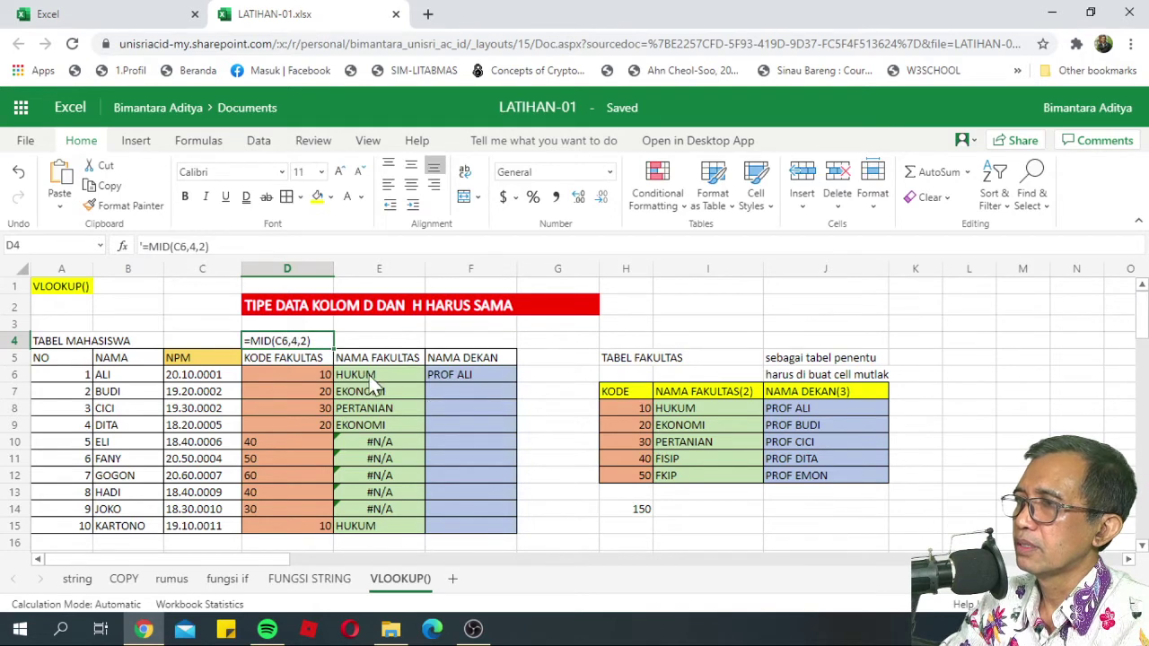
pyautogui.click(371, 378)
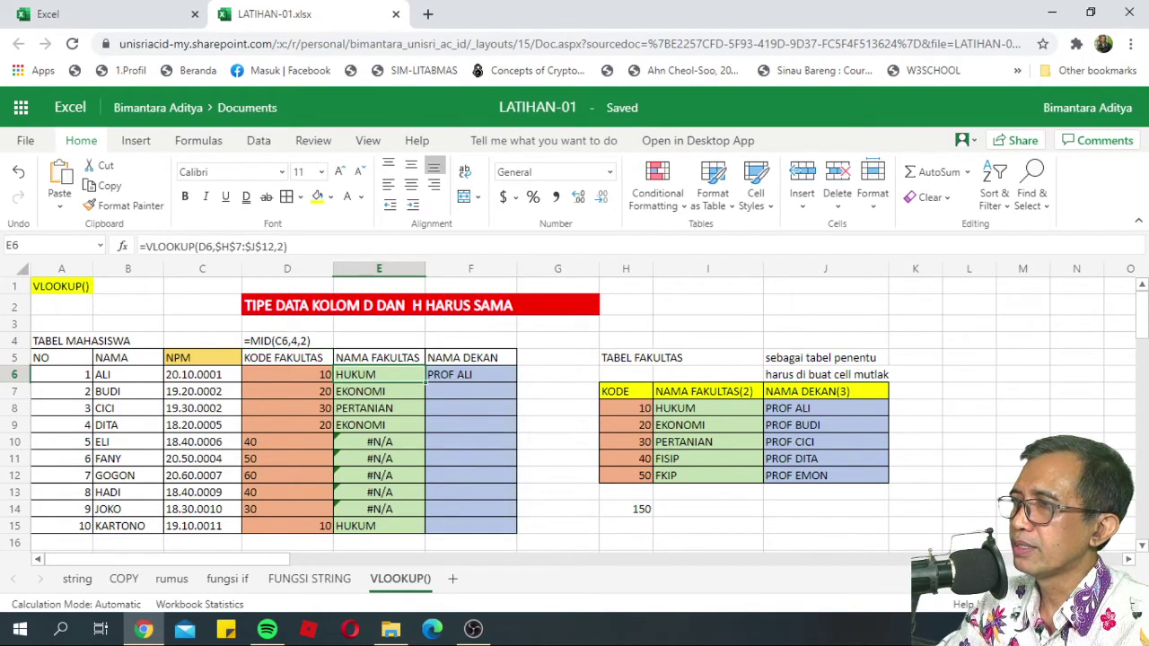
pyautogui.click(281, 246)
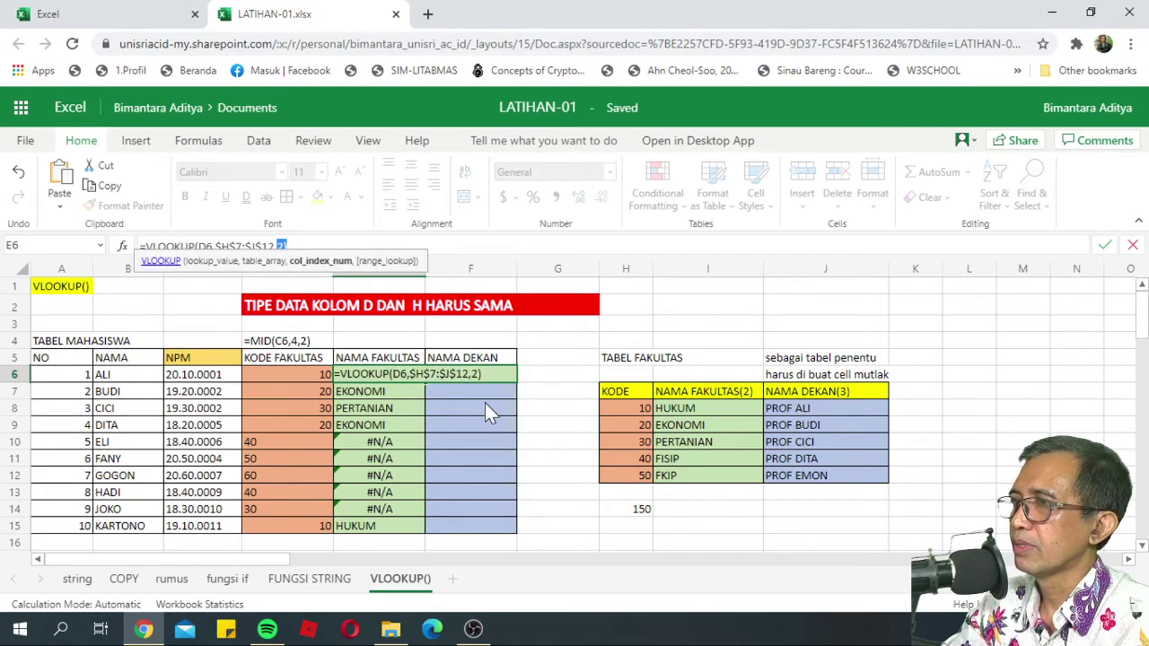
pyautogui.press('Return')
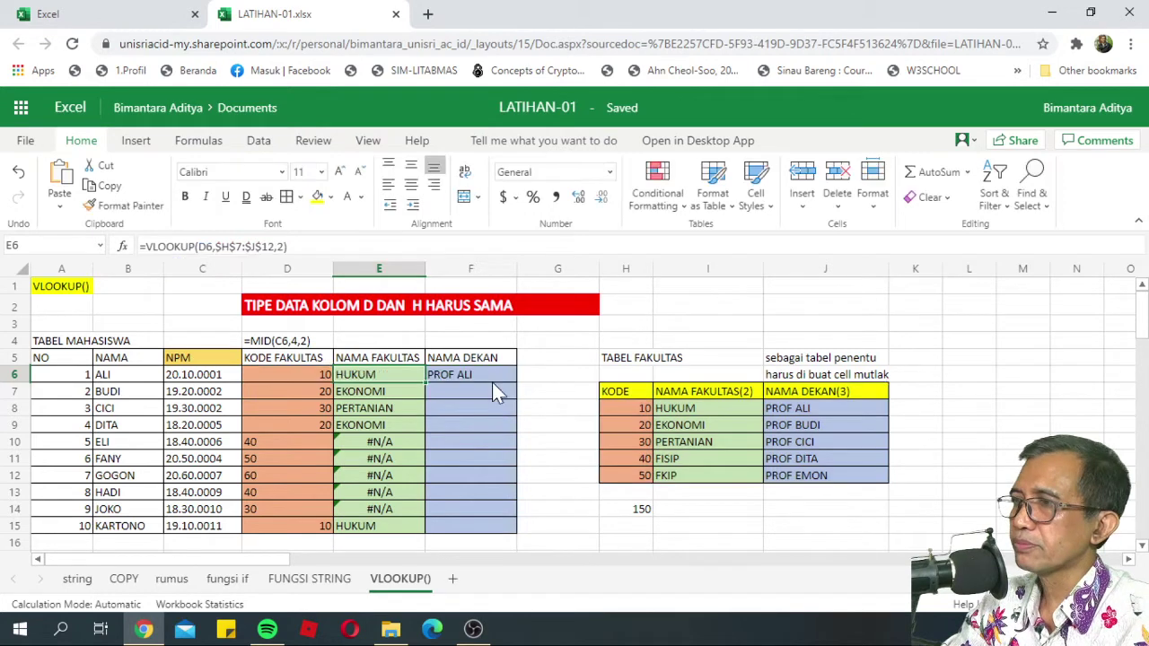
# Step: Examine the VLOOKUP formula in F6, focusing on its column index argument
pyautogui.click(481, 372)
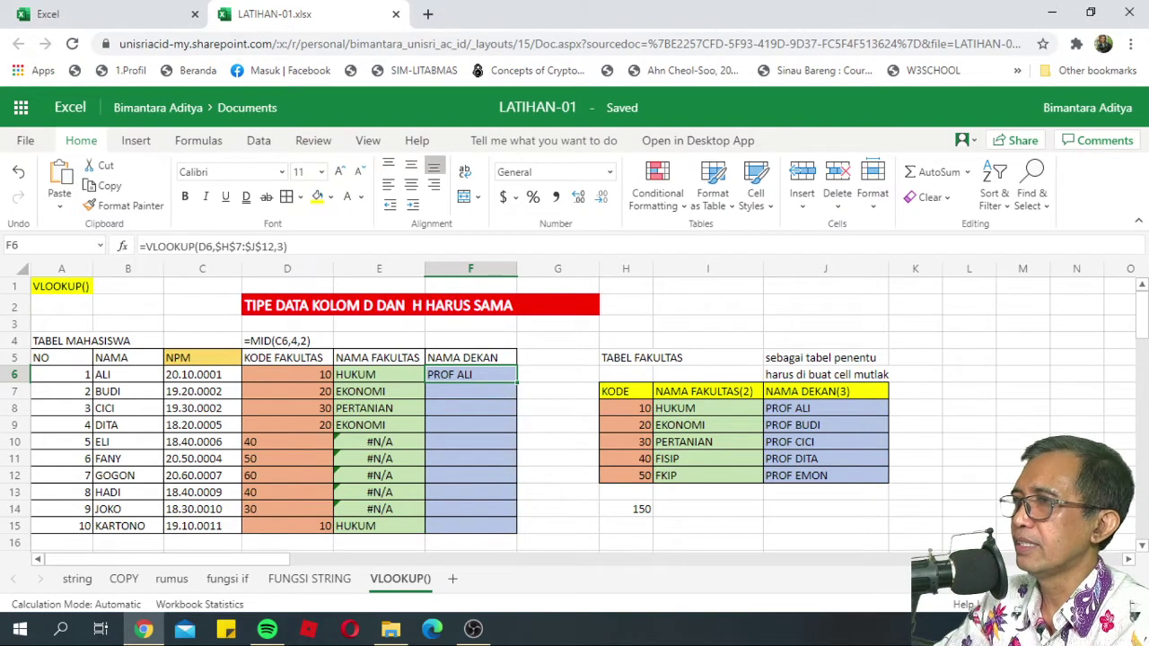
pyautogui.moveTo(289, 247); pyautogui.dragTo(135, 247)
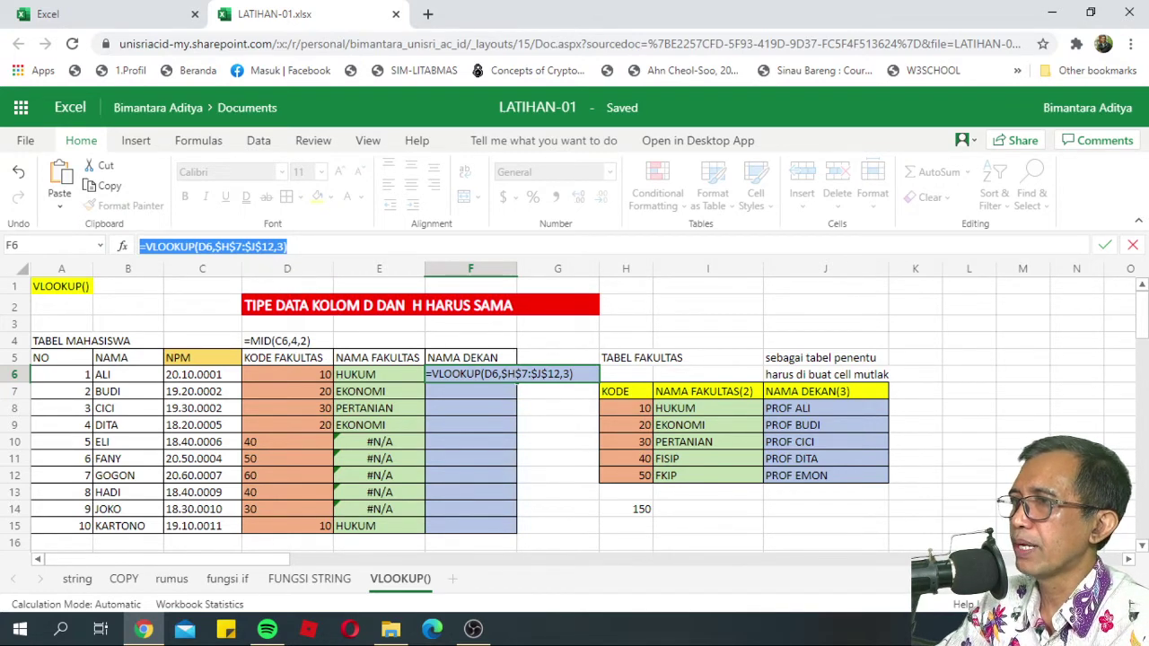
pyautogui.click(288, 247)
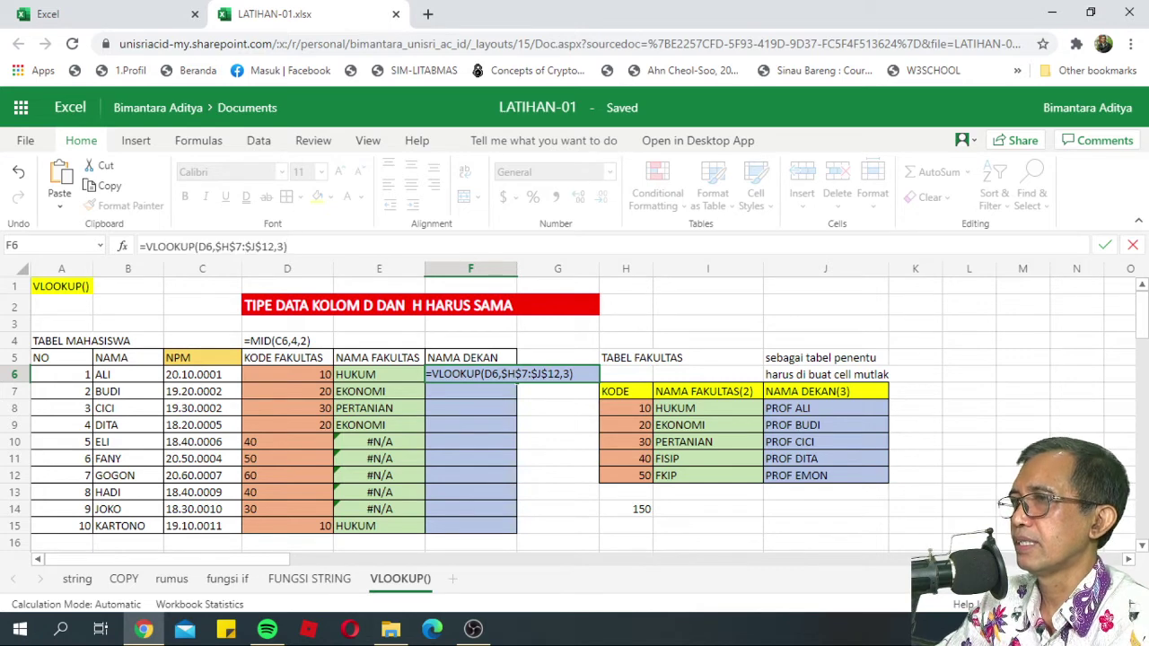
pyautogui.click(276, 247)
pyautogui.moveTo(276, 245); pyautogui.dragTo(288, 246)
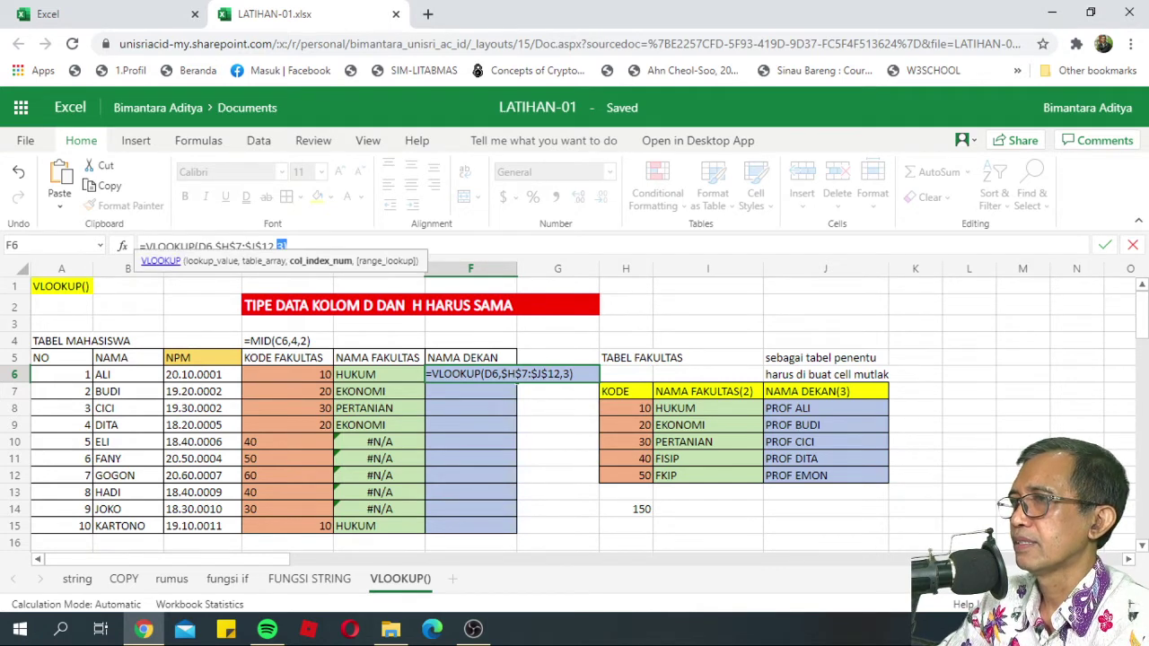
pyautogui.press('Escape')
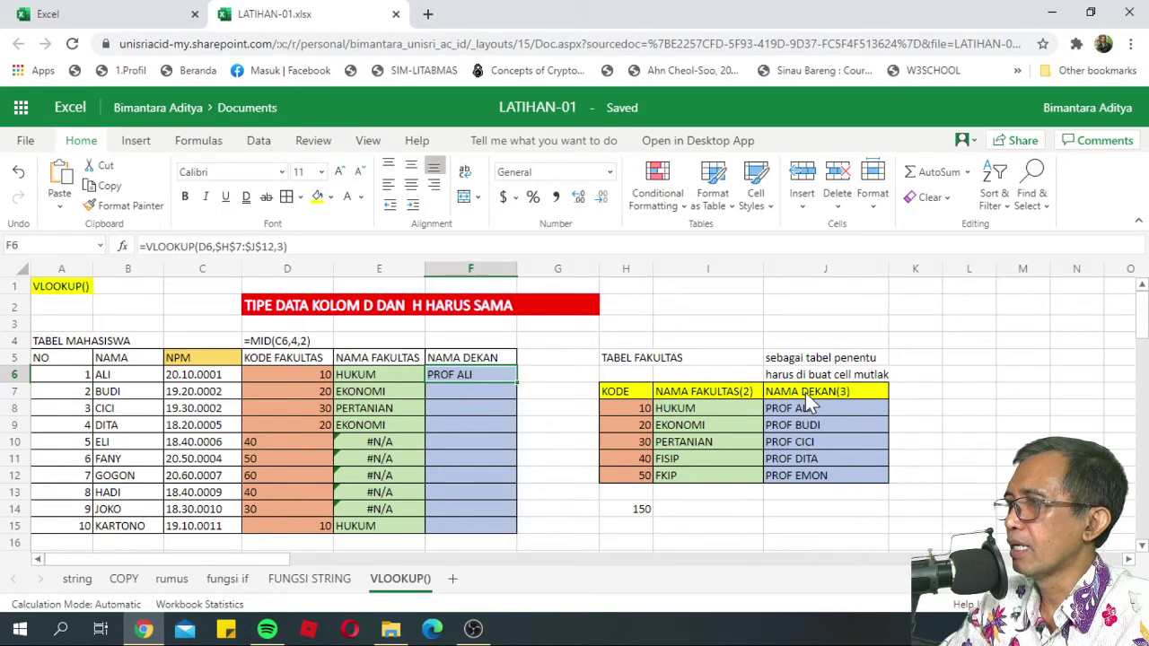
# Step: Review the code, faculty name and dean name columns of the faculty table in H7:J12 as VLOOKUP index positions
pyautogui.moveTo(805, 395); pyautogui.dragTo(812, 485)
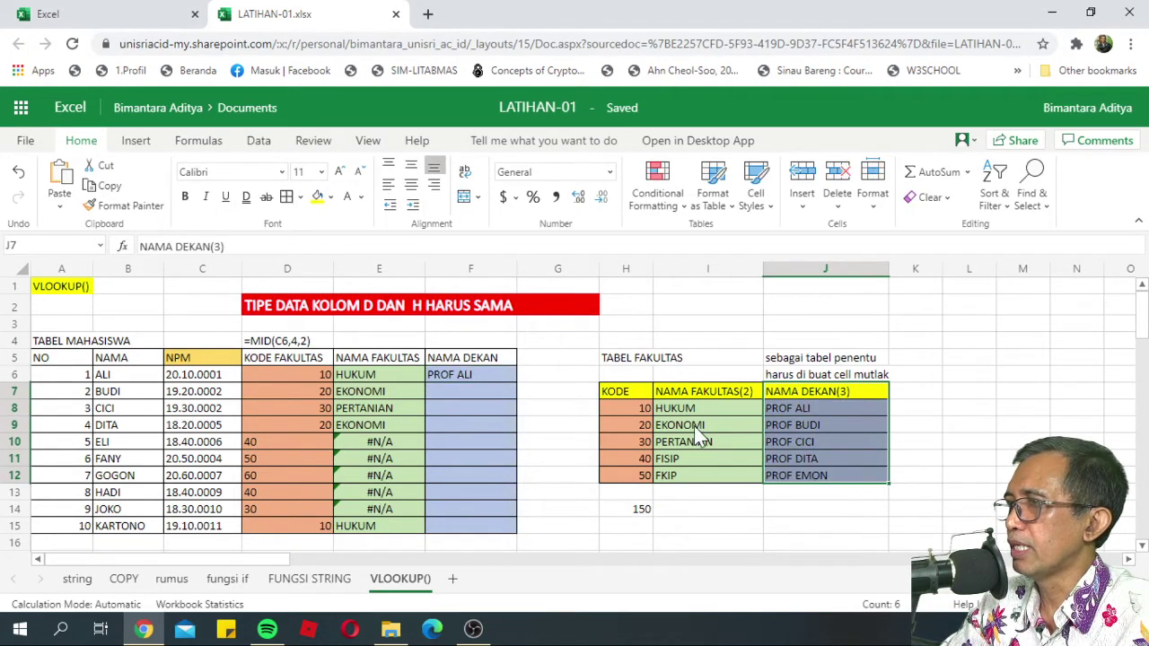
pyautogui.moveTo(643, 396); pyautogui.dragTo(658, 469)
pyautogui.click(630, 405)
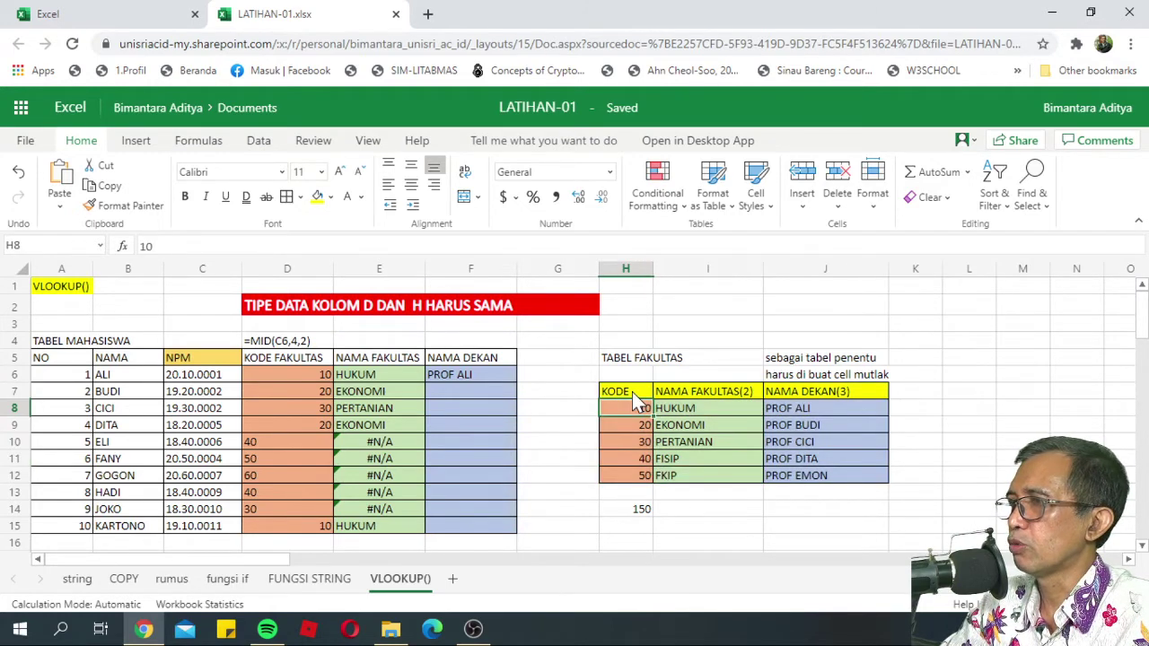
pyautogui.moveTo(632, 394); pyautogui.dragTo(646, 477)
pyautogui.moveTo(722, 393); pyautogui.dragTo(732, 483)
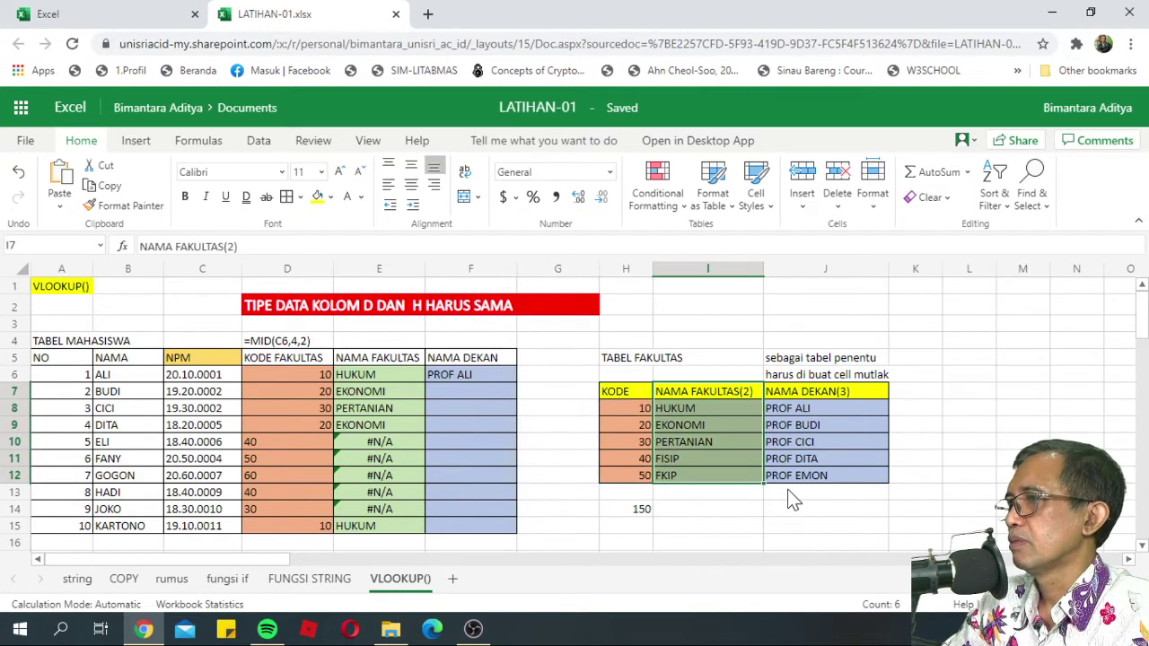
pyautogui.moveTo(825, 393); pyautogui.dragTo(808, 480)
# Step: Fill the dean VLOOKUP formula from F6 down to F15
pyautogui.click(516, 428)
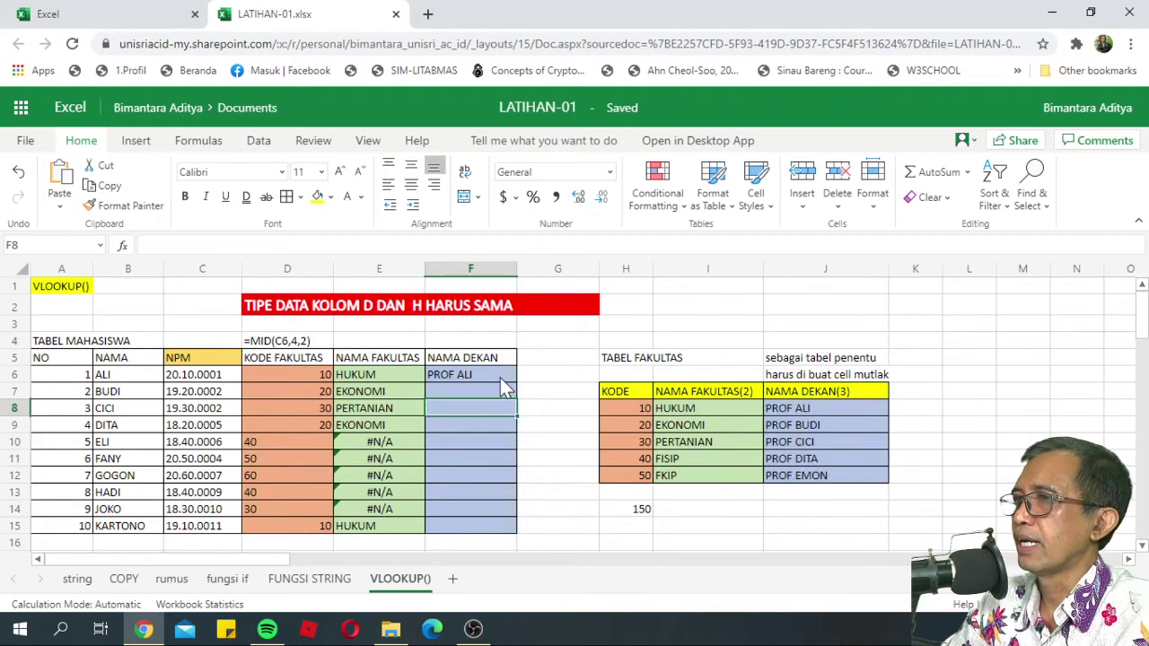
pyautogui.click(503, 386)
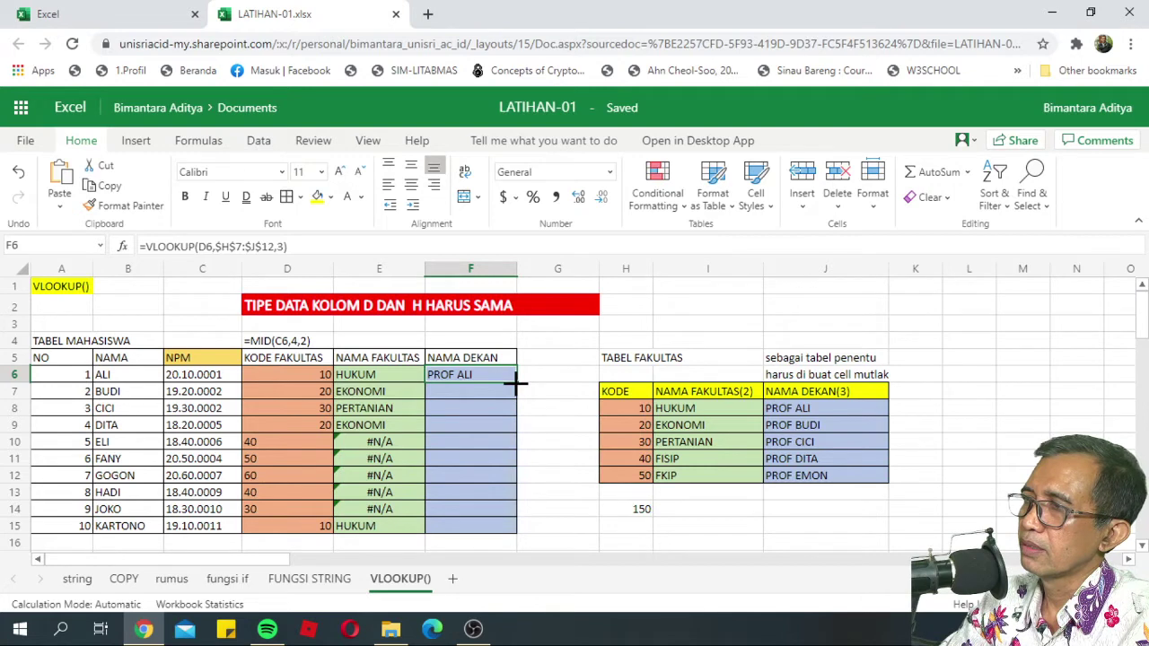
pyautogui.moveTo(516, 383); pyautogui.dragTo(520, 525)
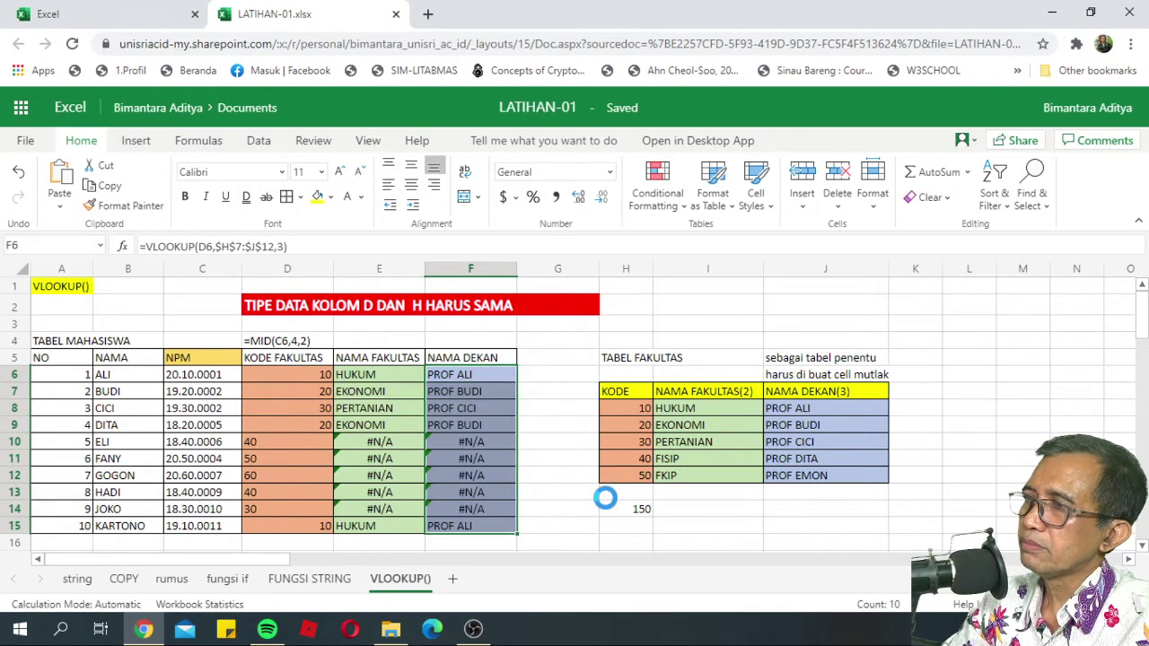
pyautogui.click(606, 498)
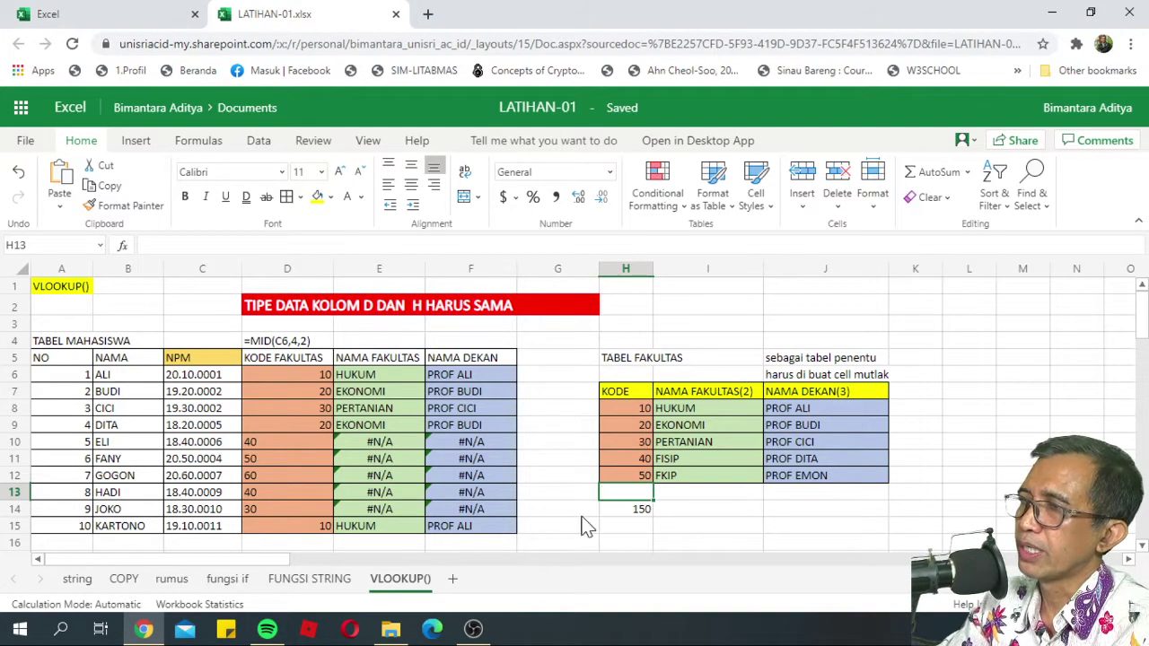
# Step: Compare the student number in C7 and the dean lookup in F7 with the faculty table in H5:J13
pyautogui.click(184, 399)
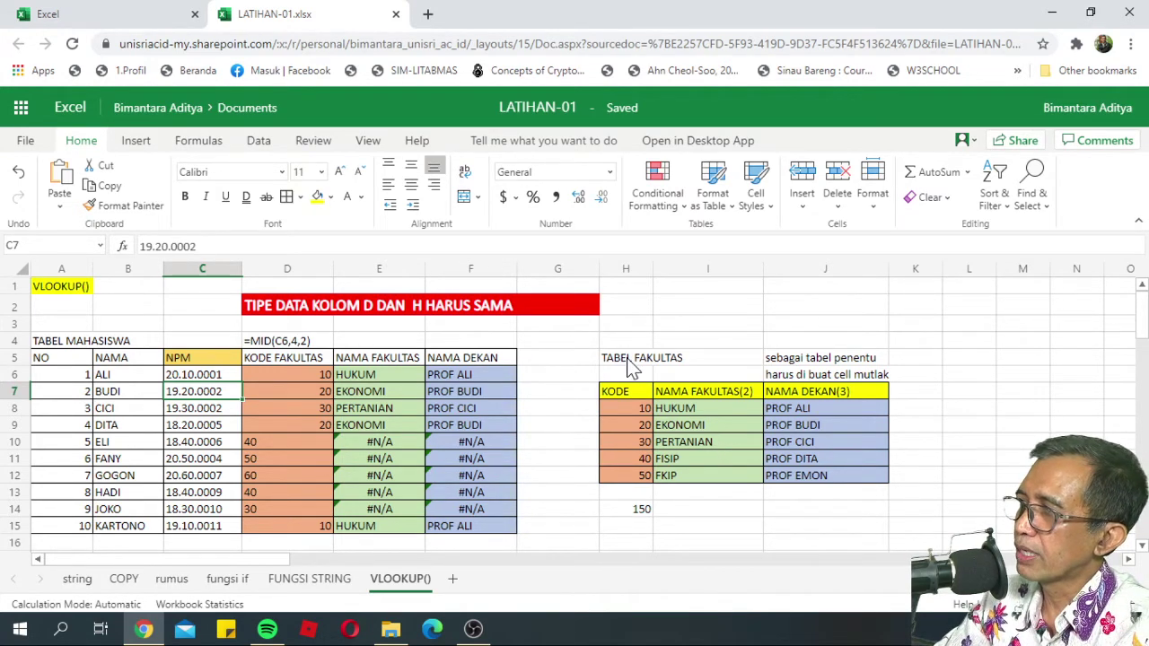
pyautogui.moveTo(630, 363); pyautogui.dragTo(829, 495)
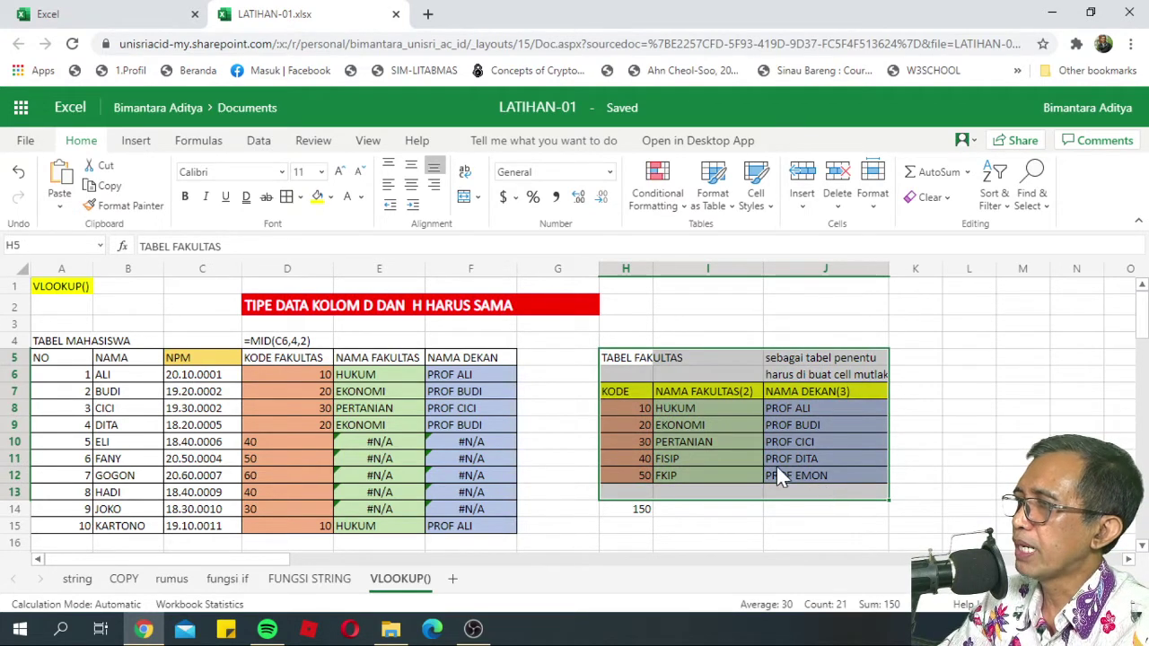
pyautogui.click(743, 458)
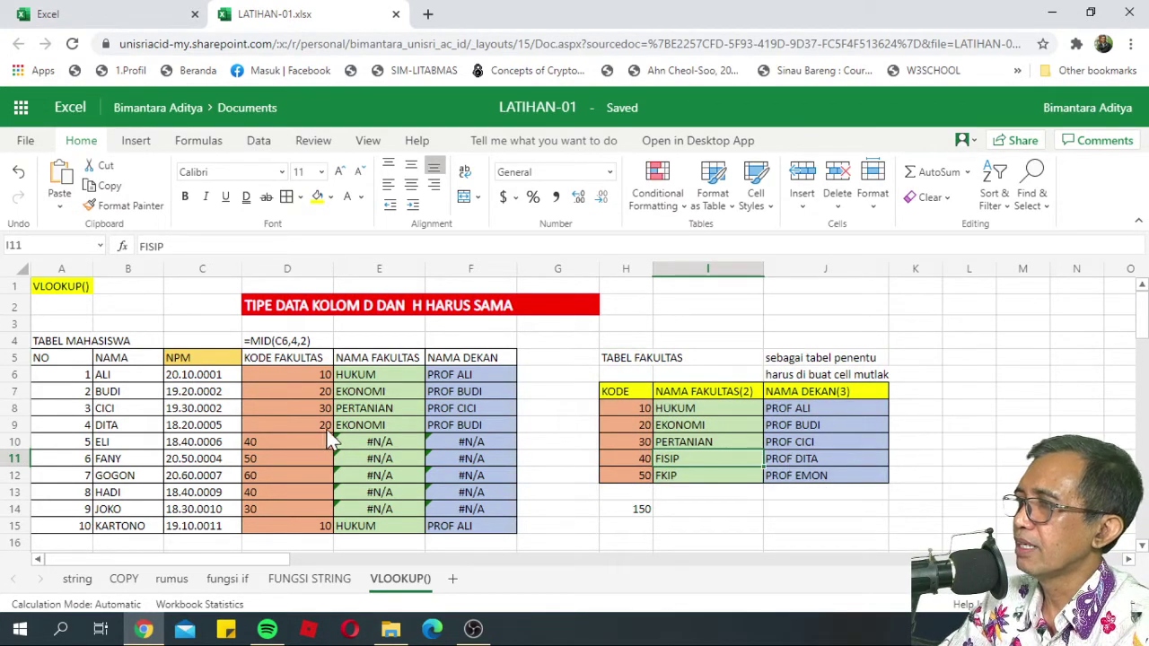
pyautogui.click(464, 397)
# Step: Insert the titles DR IR after PROF in the Ekonomi dean's name in J9
pyautogui.click(804, 428)
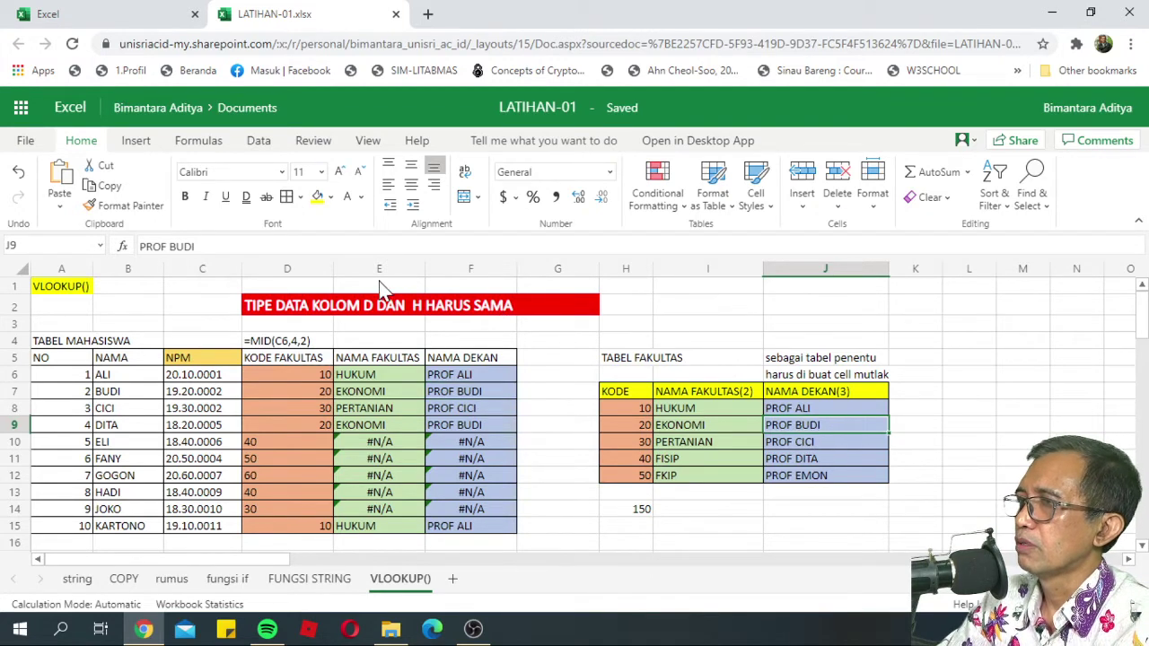
pyautogui.click(168, 246)
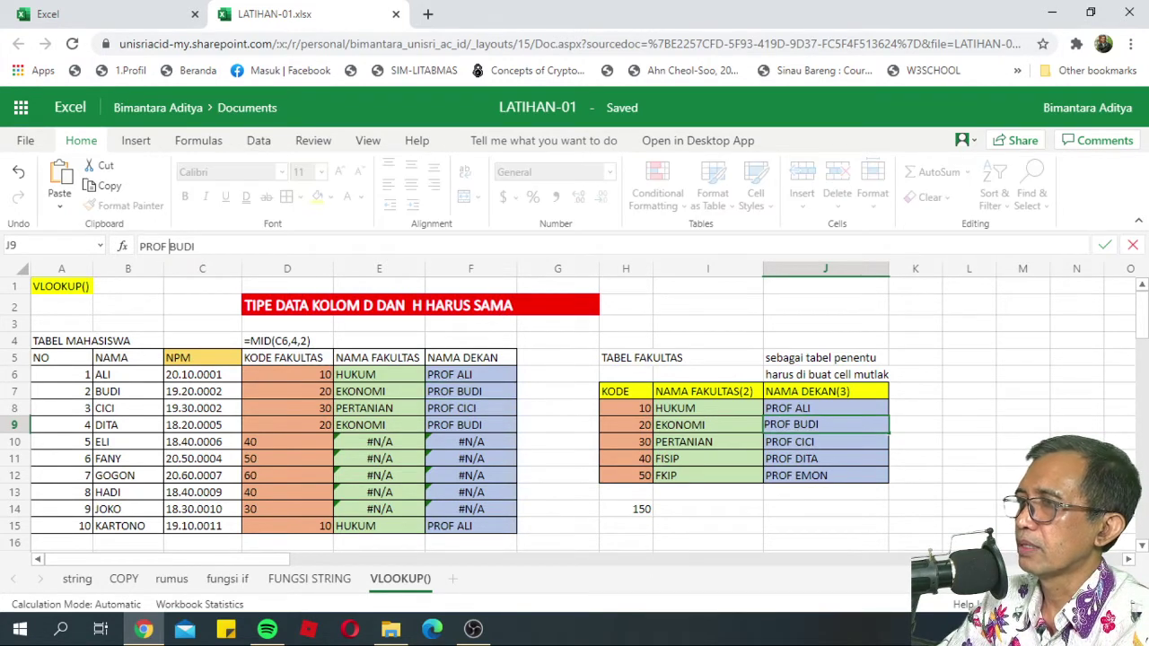
pyautogui.write('DR ')
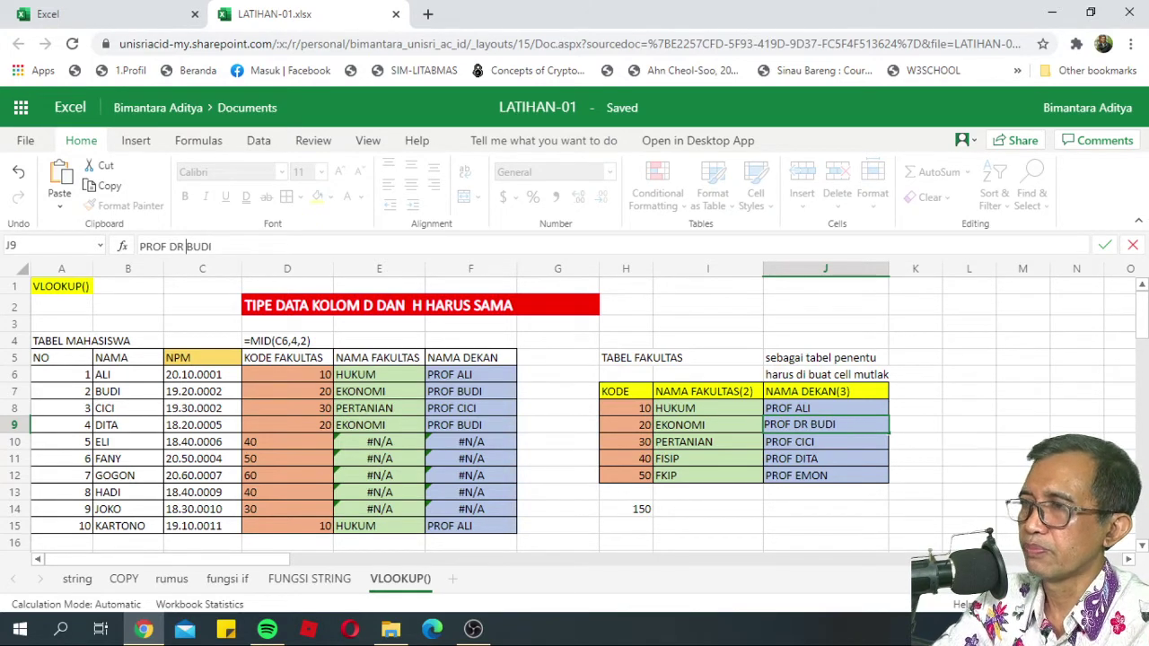
pyautogui.write('IR')
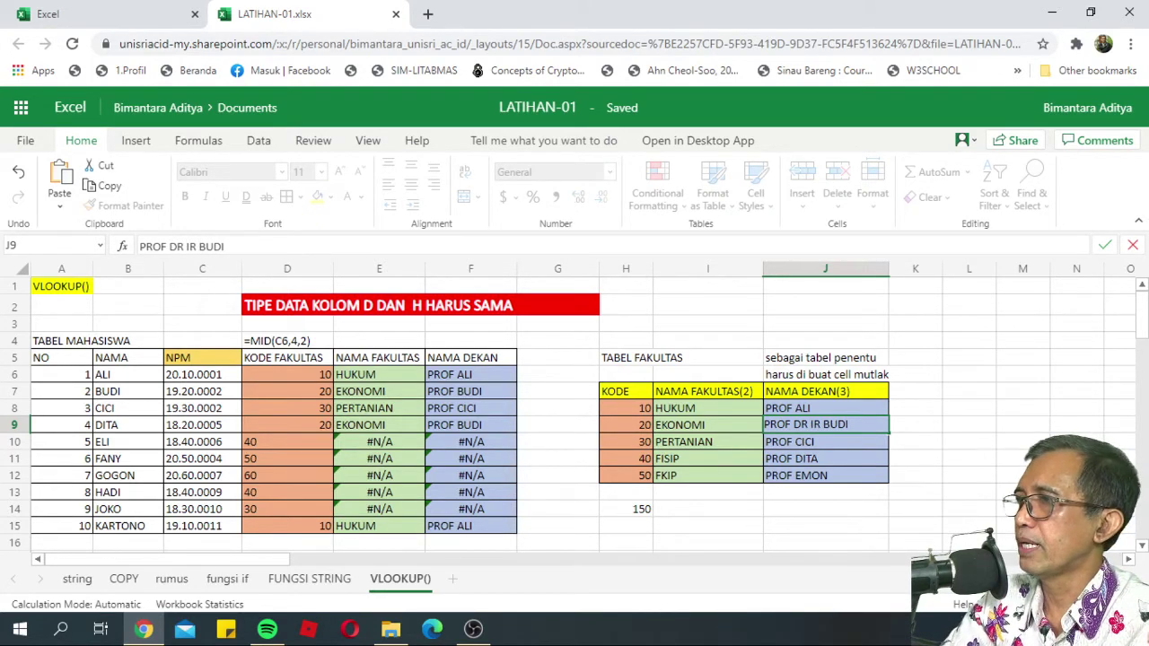
pyautogui.press('Return')
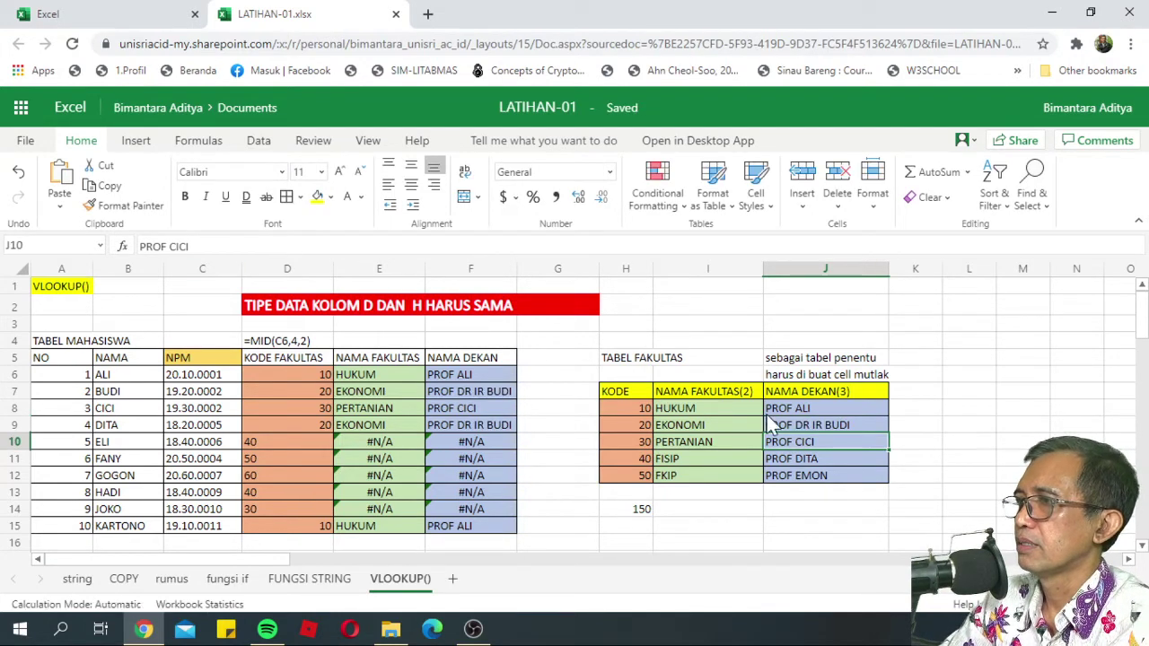
# Step: Widen column F slightly to give the dean names more room, and check the lookup formula in F9
pyautogui.click(809, 426)
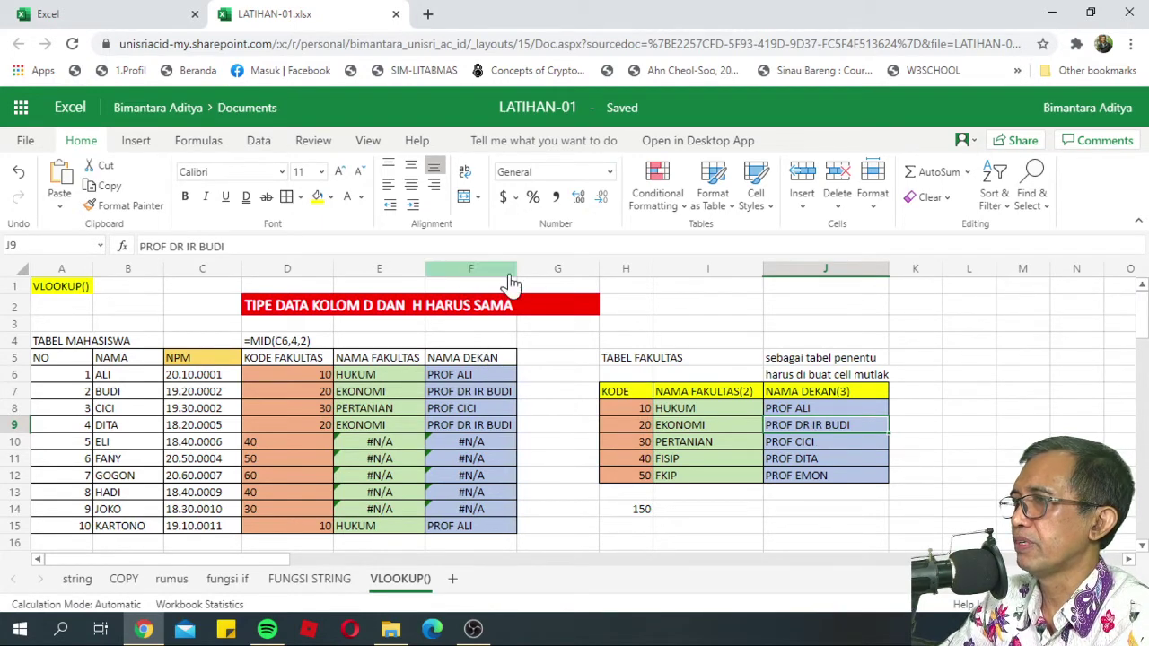
pyautogui.moveTo(517, 270); pyautogui.dragTo(537, 269)
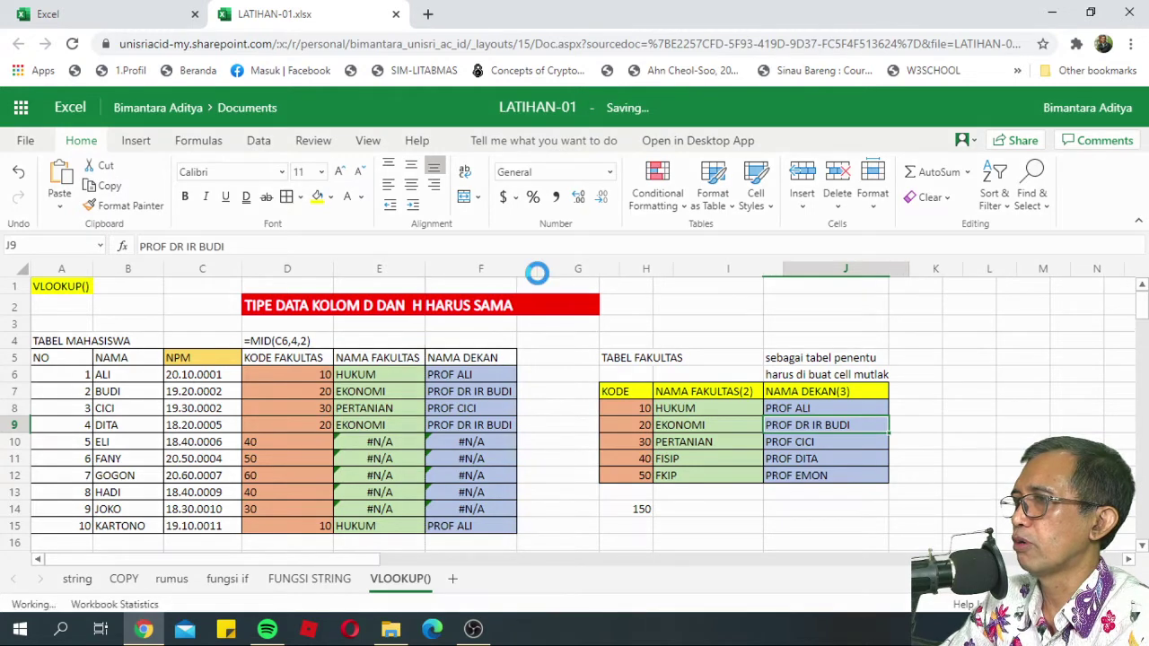
pyautogui.click(490, 424)
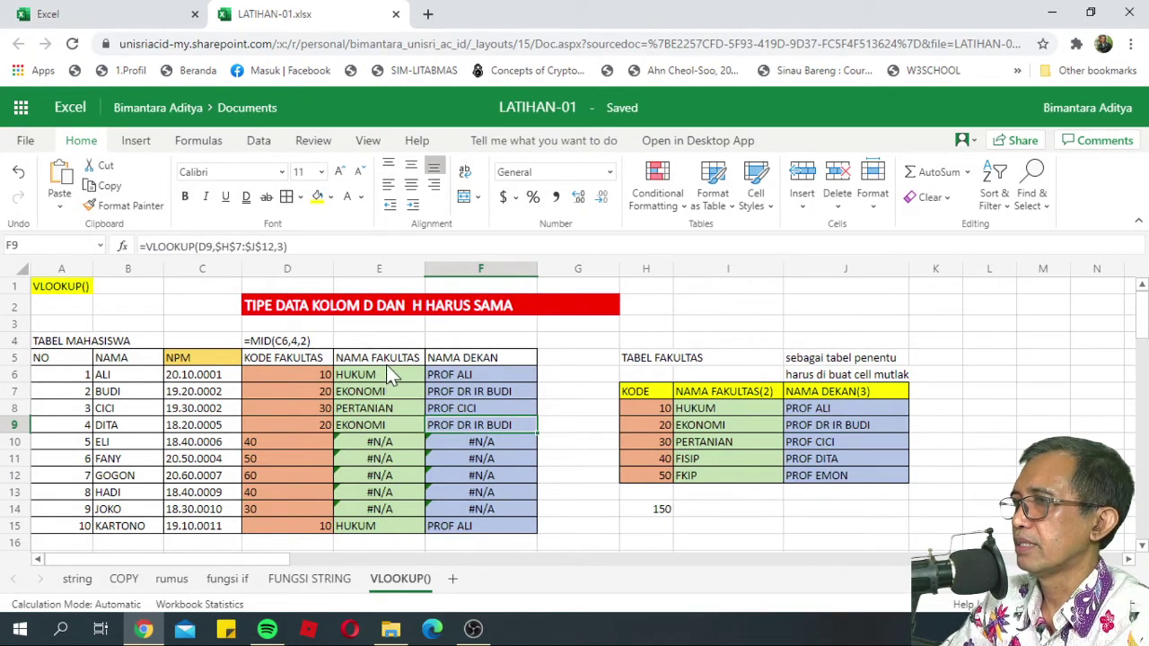
# Step: Review the lookup columns in E5:F15 against the faculty table in H7:J12
pyautogui.moveTo(372, 363); pyautogui.dragTo(479, 535)
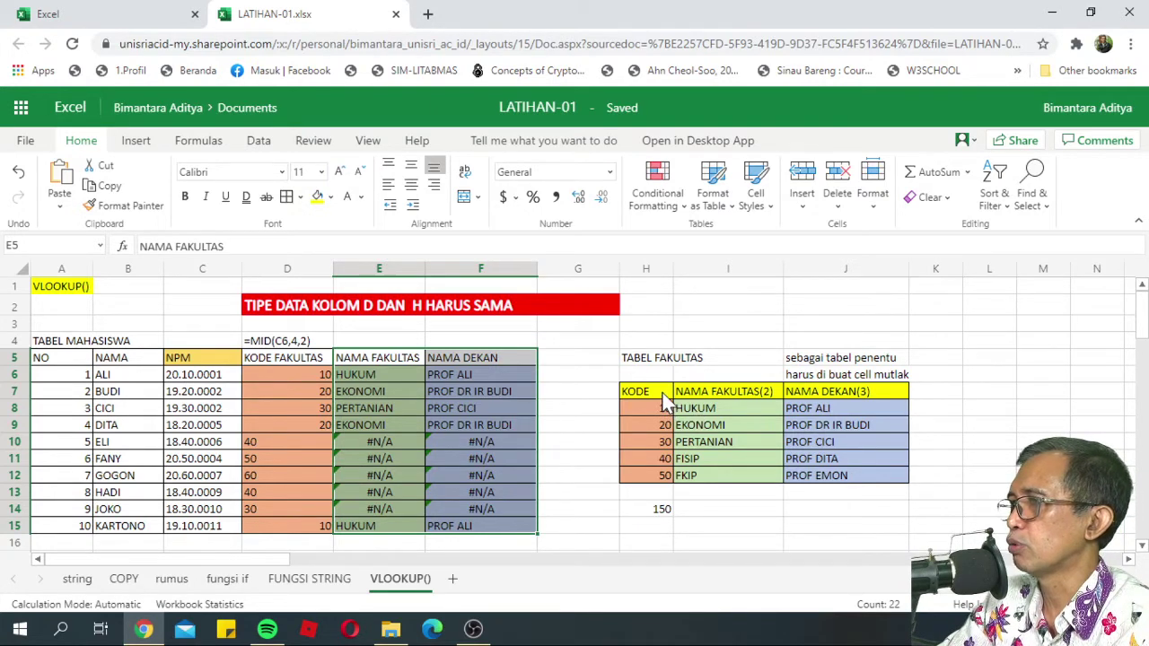
pyautogui.moveTo(662, 395); pyautogui.dragTo(838, 480)
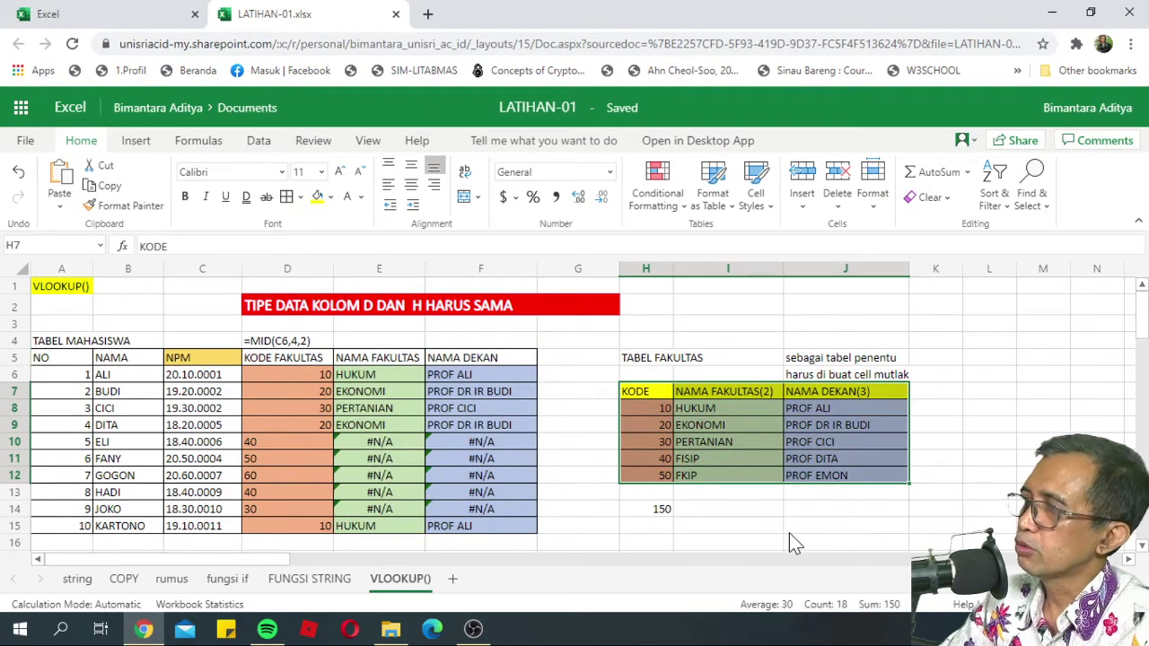
pyautogui.click(729, 528)
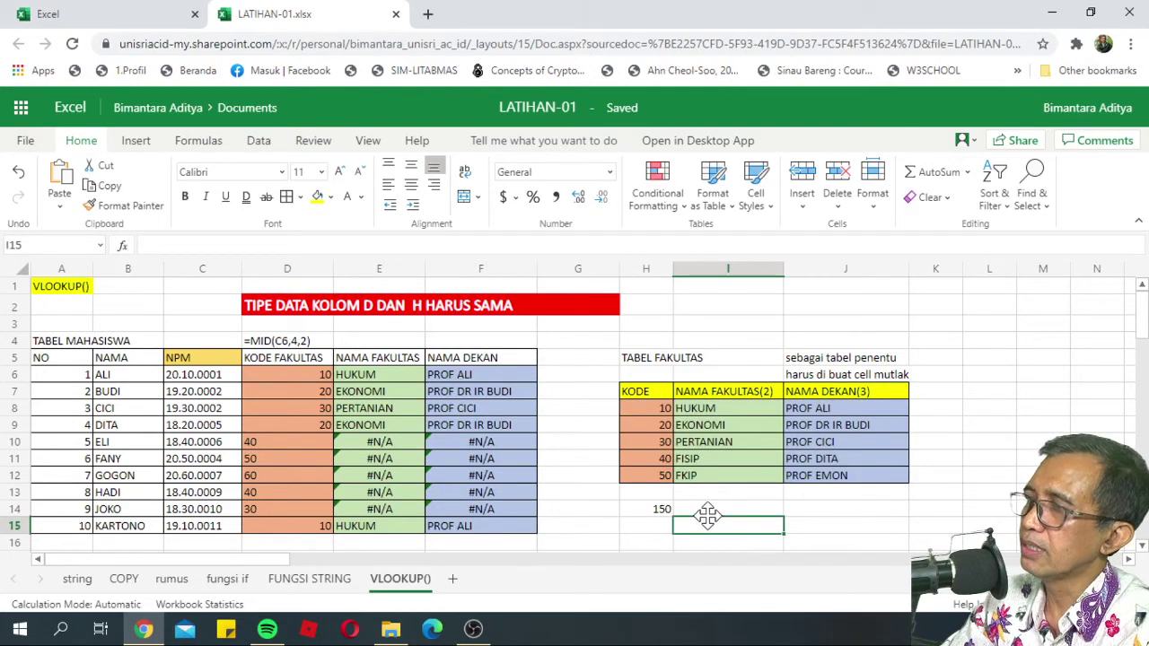
# Step: Examine the source faculty table in H7:J12 and the faculty and dean name results in E5:F15 that depend on it
pyautogui.click(650, 509)
pyautogui.click(631, 529)
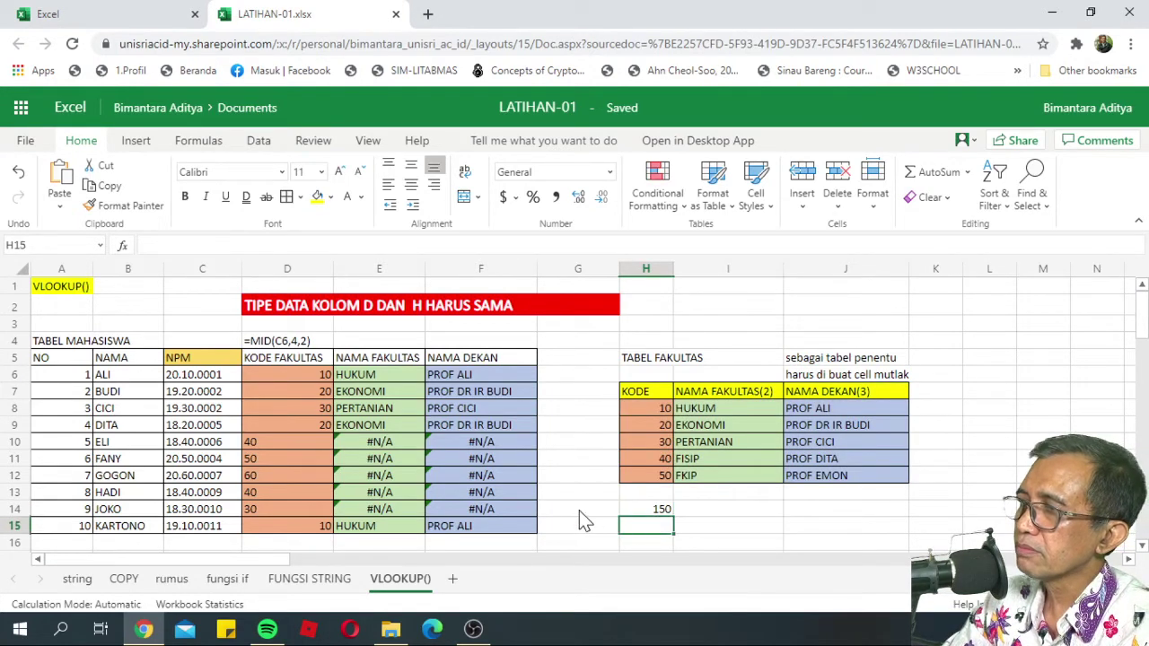
pyautogui.click(769, 509)
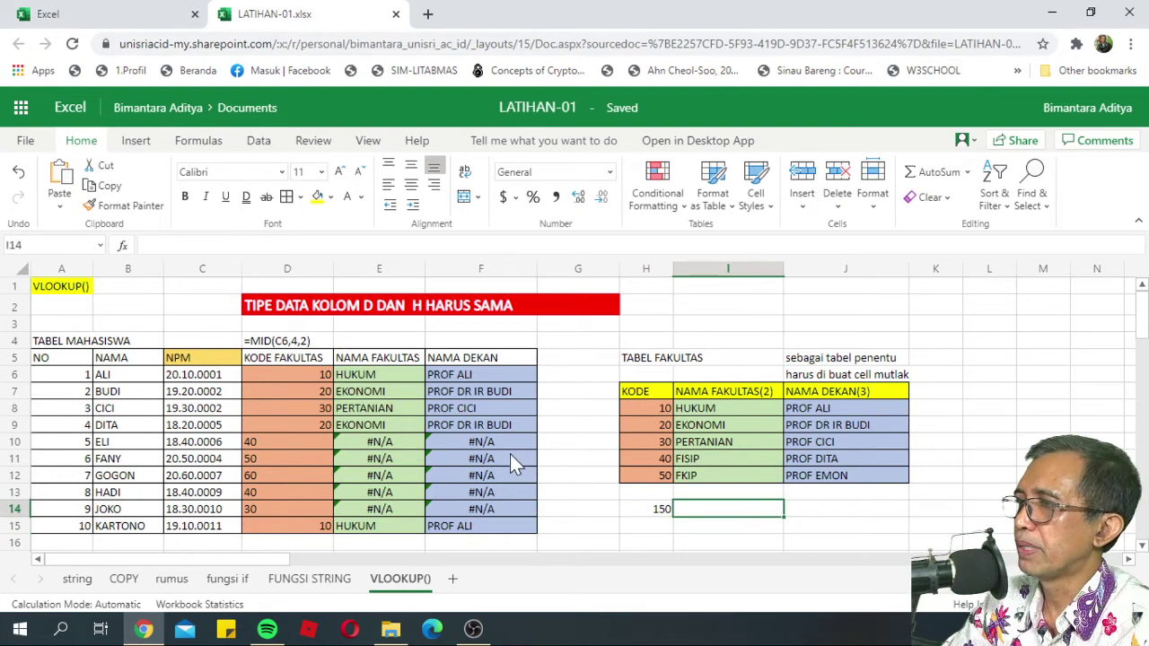
pyautogui.moveTo(639, 393); pyautogui.dragTo(825, 477)
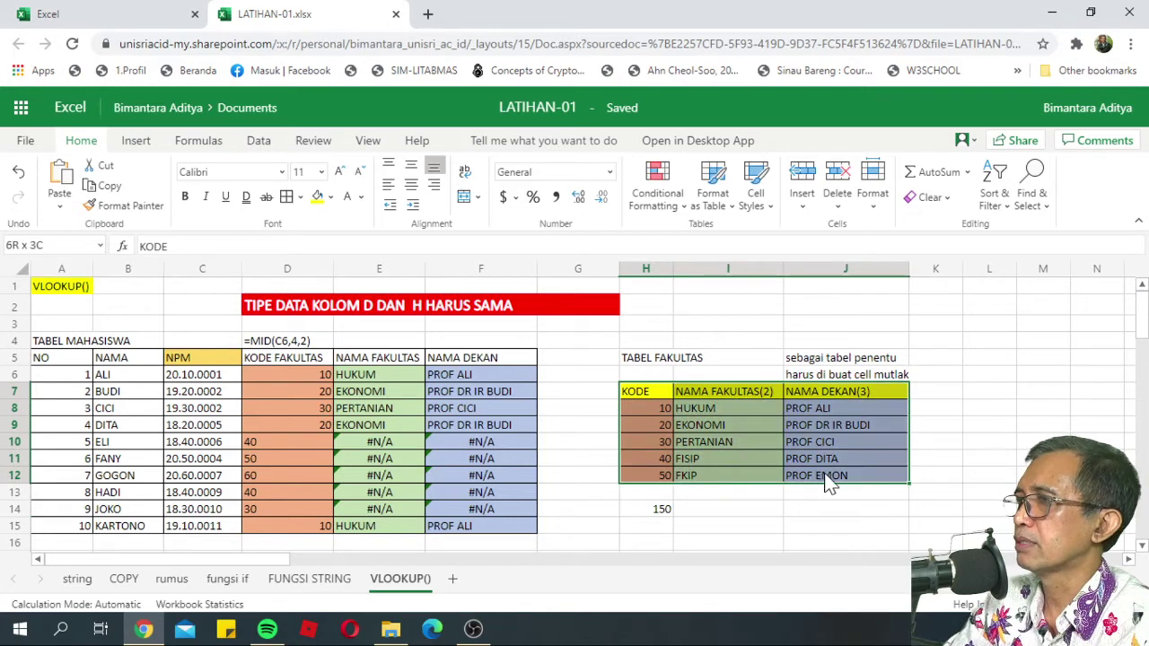
pyautogui.click(788, 520)
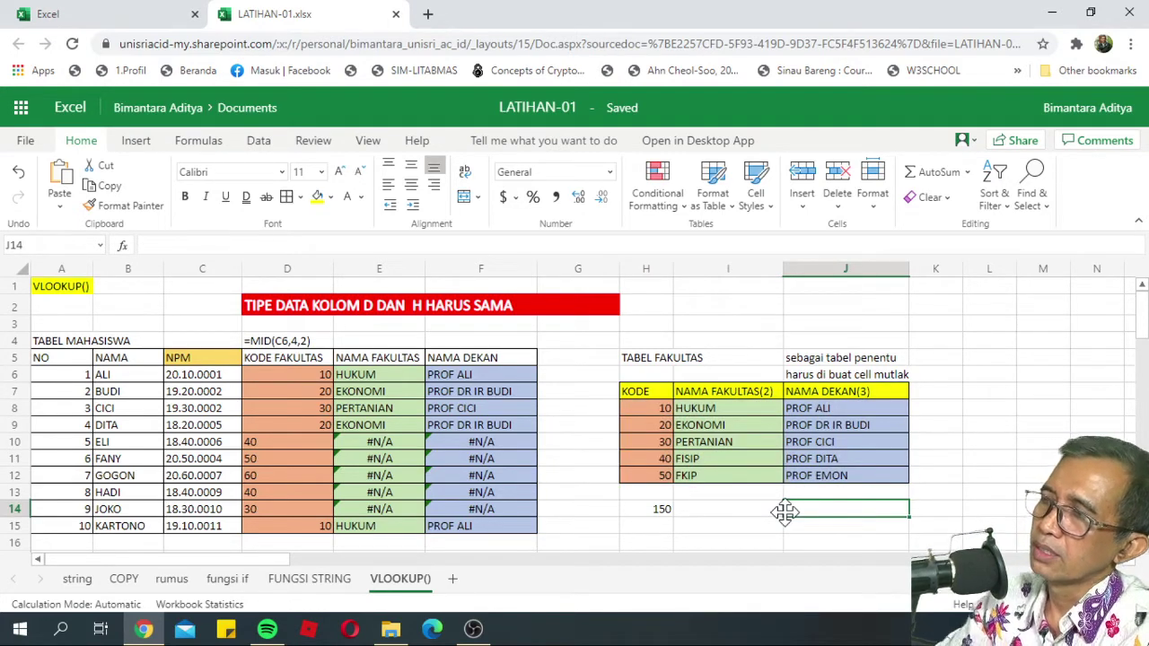
pyautogui.moveTo(386, 364); pyautogui.dragTo(441, 526)
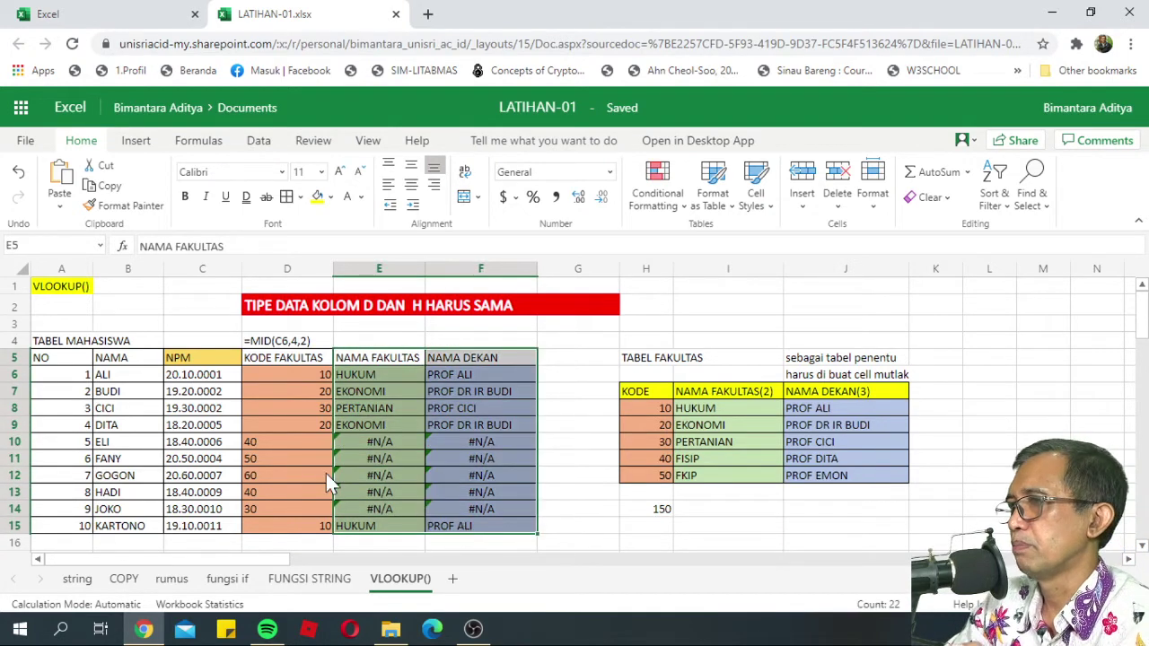
pyautogui.moveTo(352, 468)
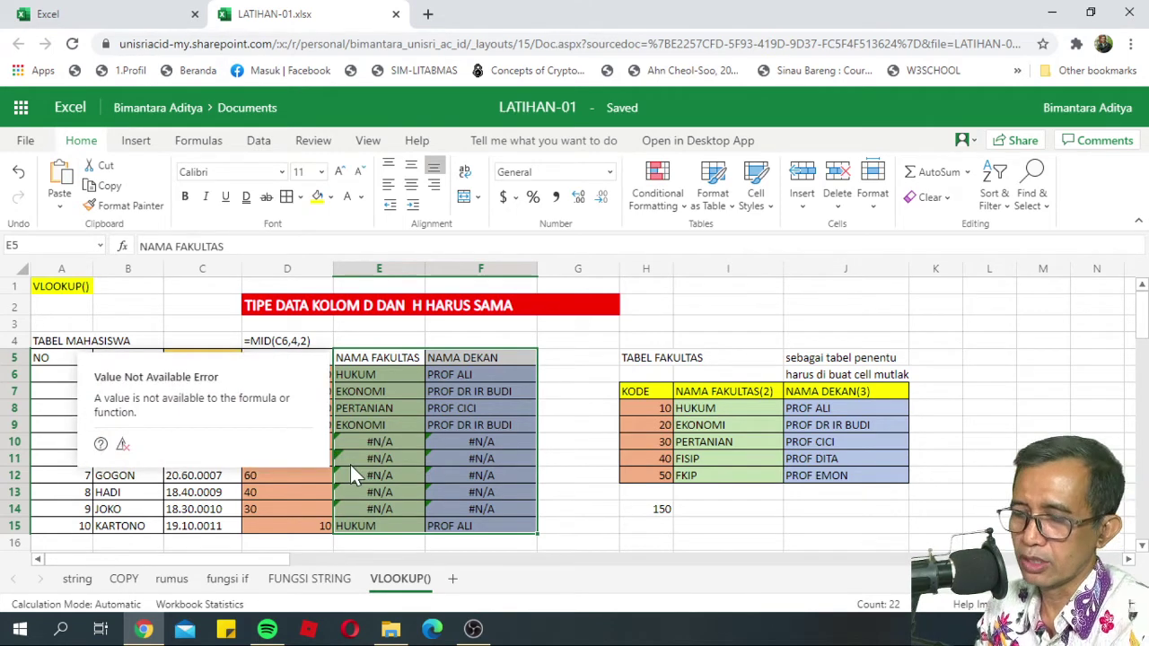
pyautogui.click(465, 346)
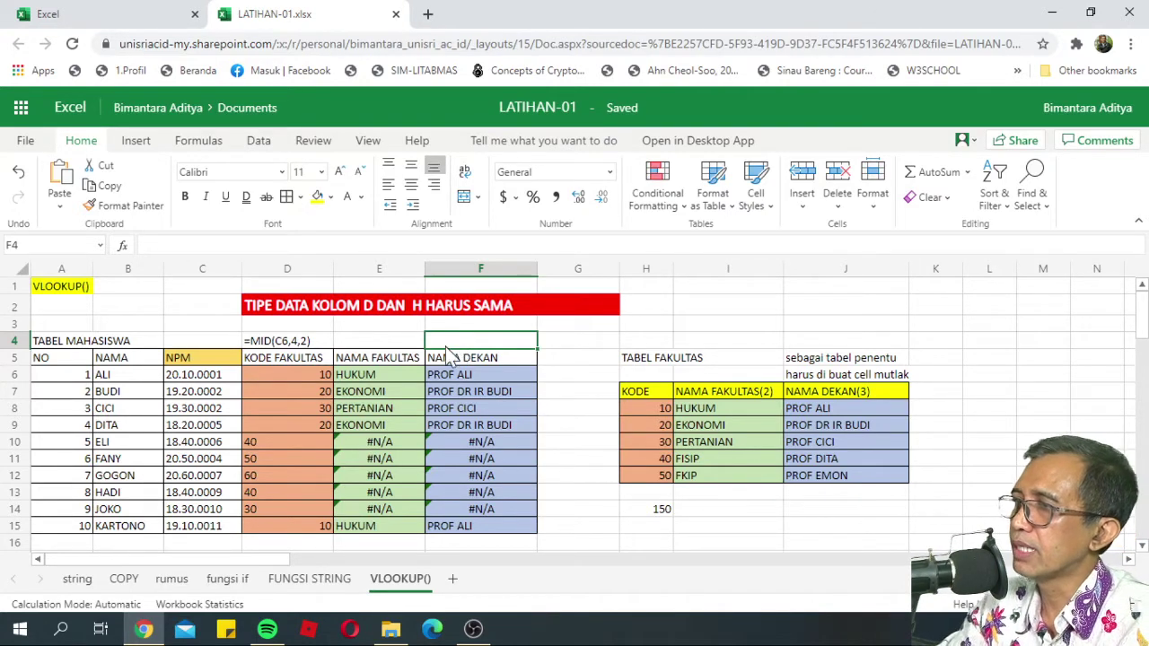
# Step: Compare the faculty code entered in D6 with the MID formula codes in D10:D14 and their lookup results
pyautogui.click(295, 444)
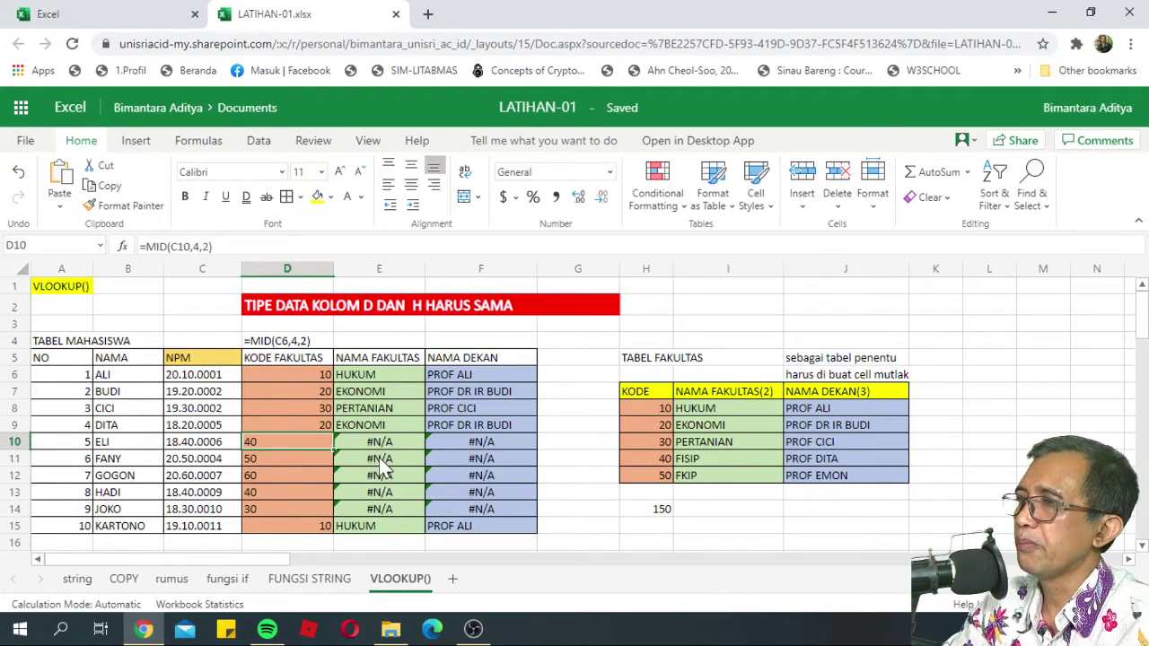
pyautogui.click(298, 381)
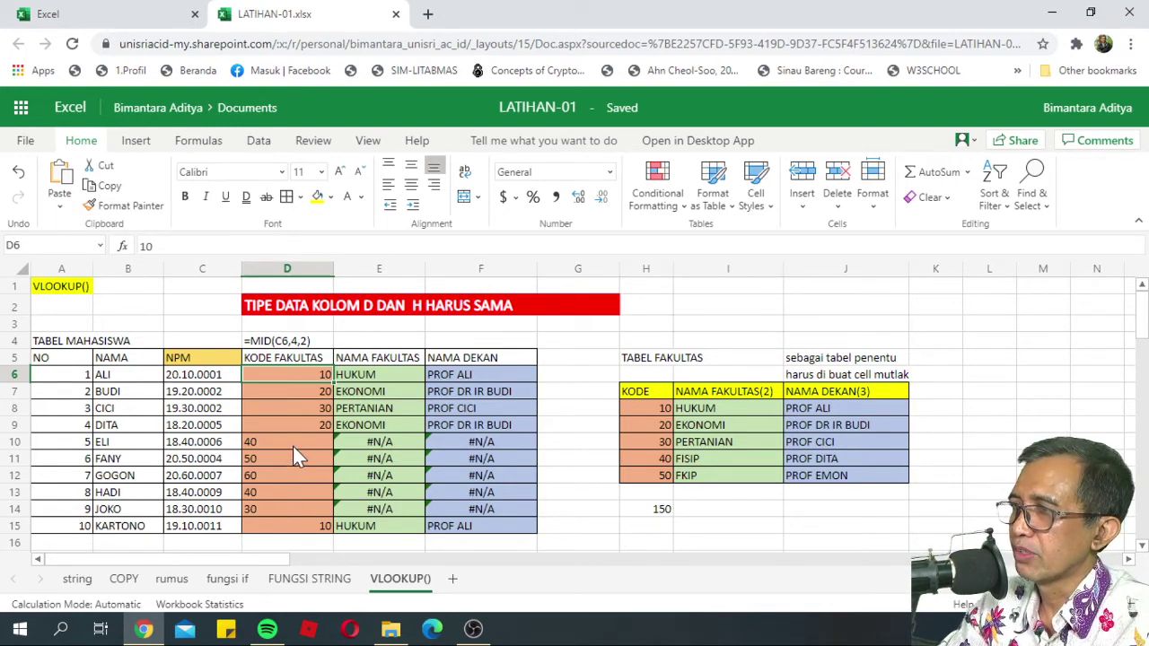
pyautogui.moveTo(293, 444); pyautogui.dragTo(304, 500)
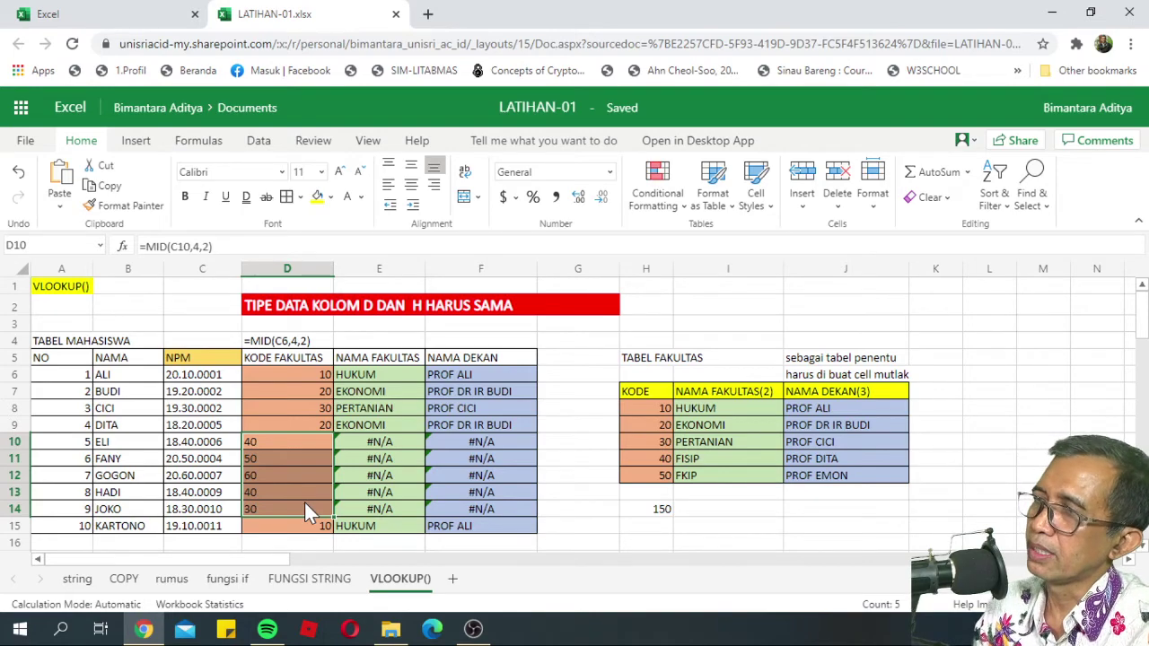
pyautogui.scroll(-2, 349, 528)
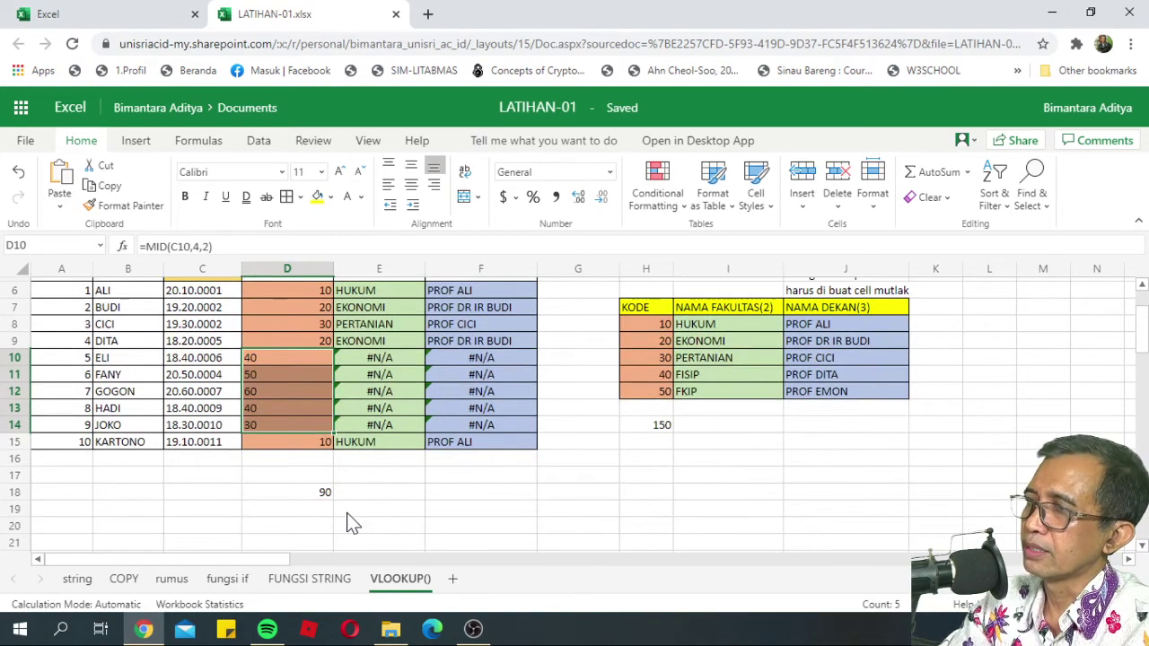
pyautogui.scroll(2, 349, 524)
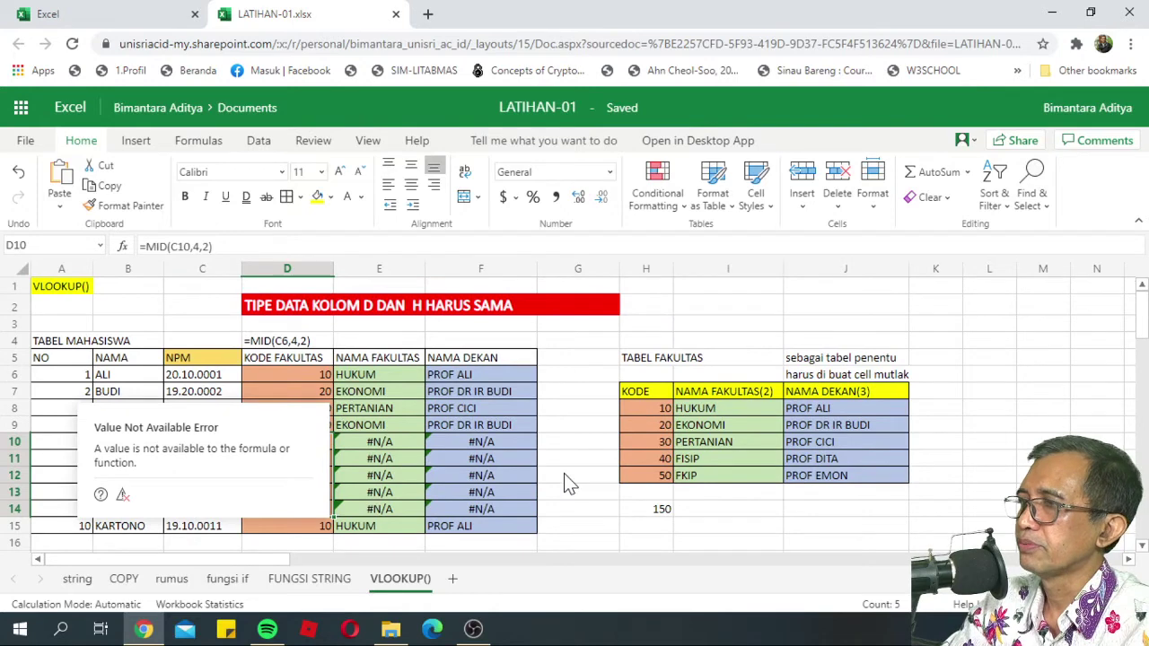
pyautogui.click(608, 513)
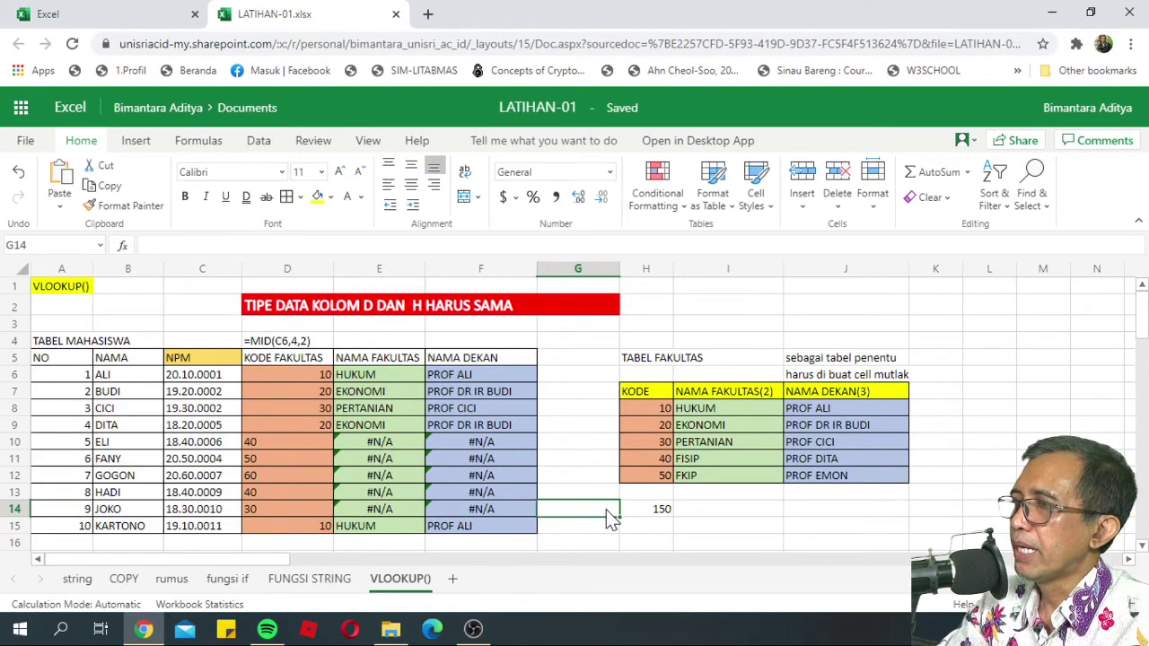